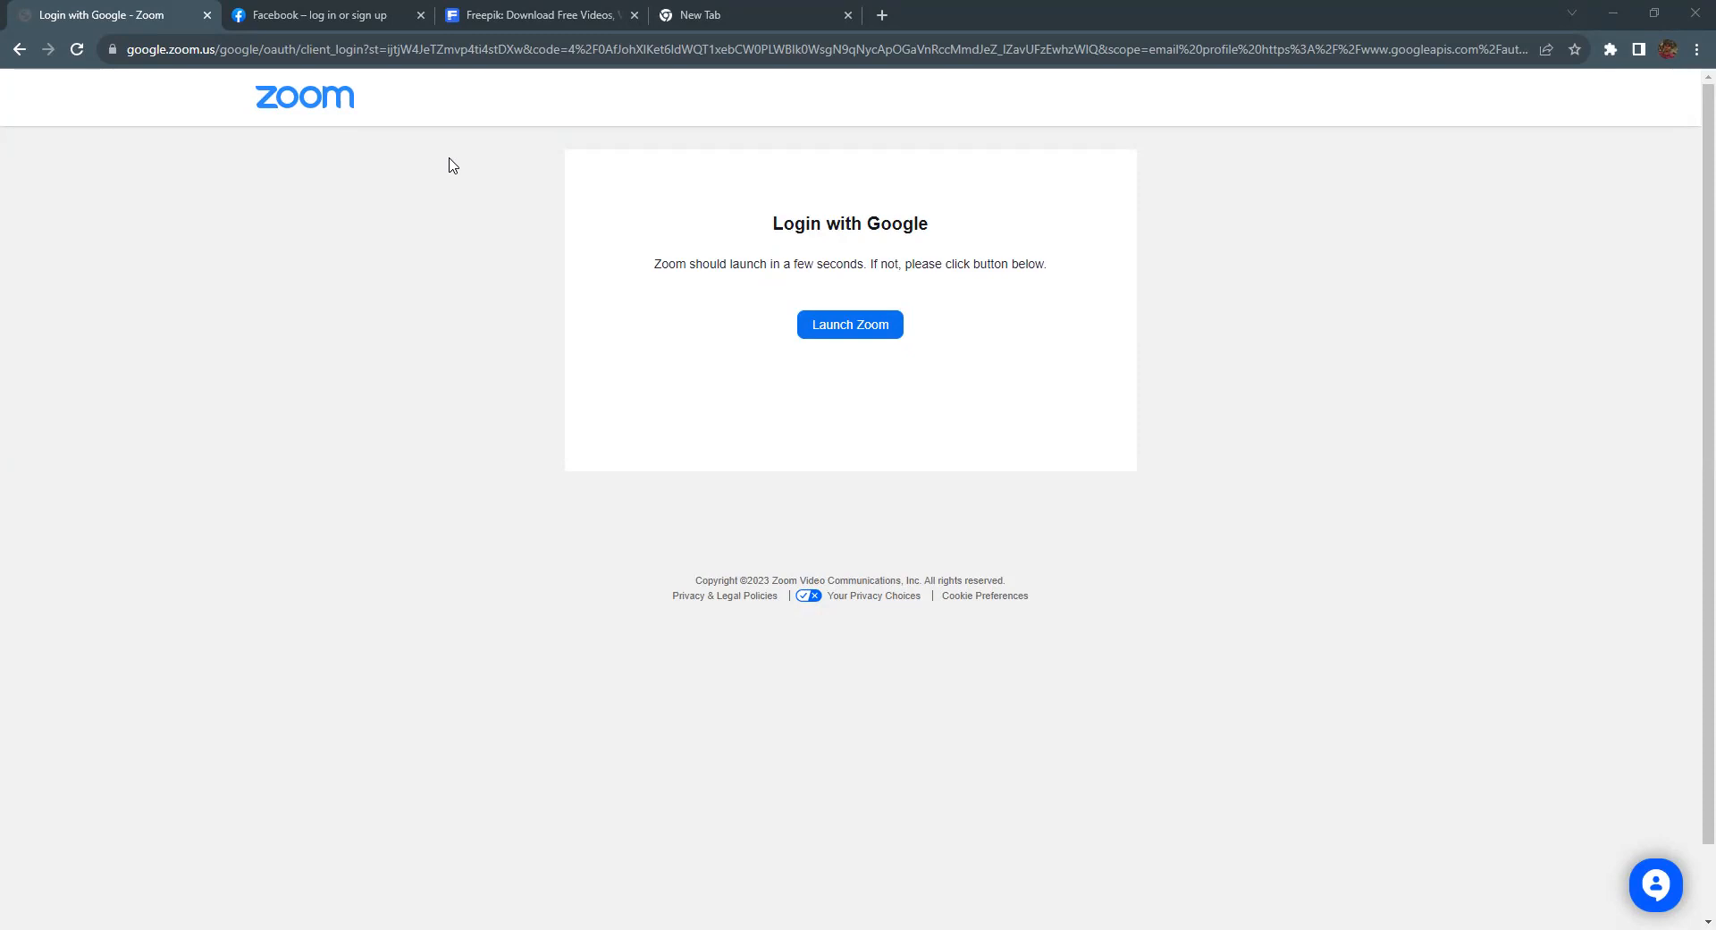
# Step: Start replacing the Zoom page address with the braysons.co.ke site by entering 'bray'
pyautogui.click(417, 48)
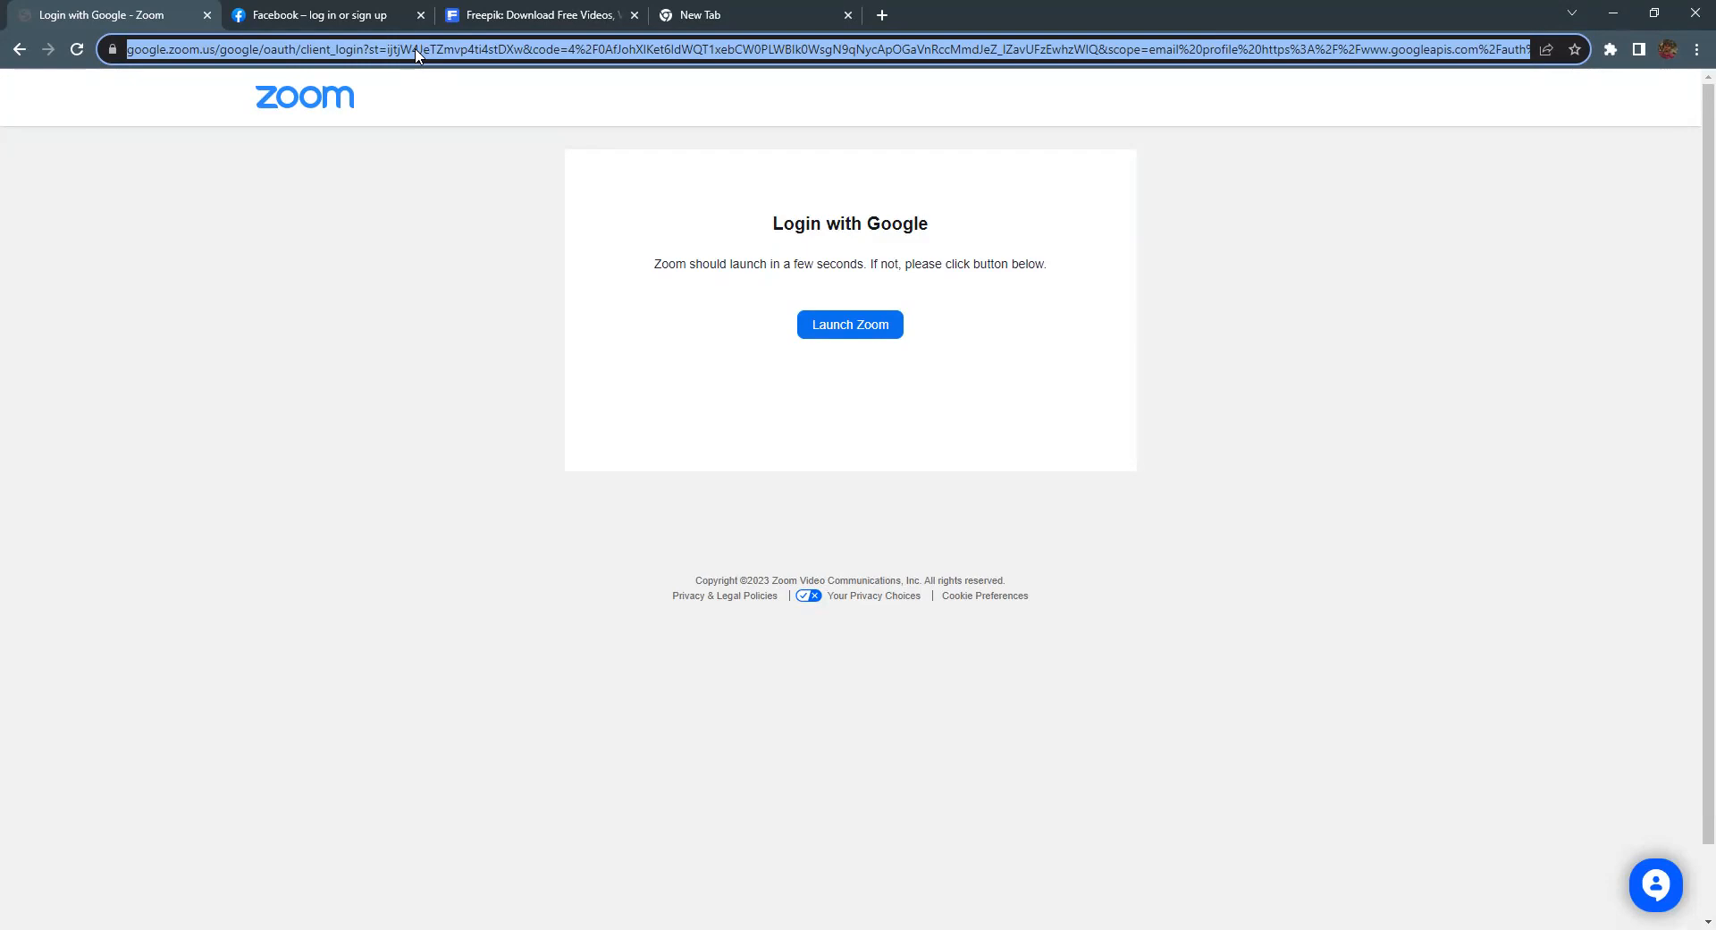
pyautogui.write('braysons.co.ke/cpanel')
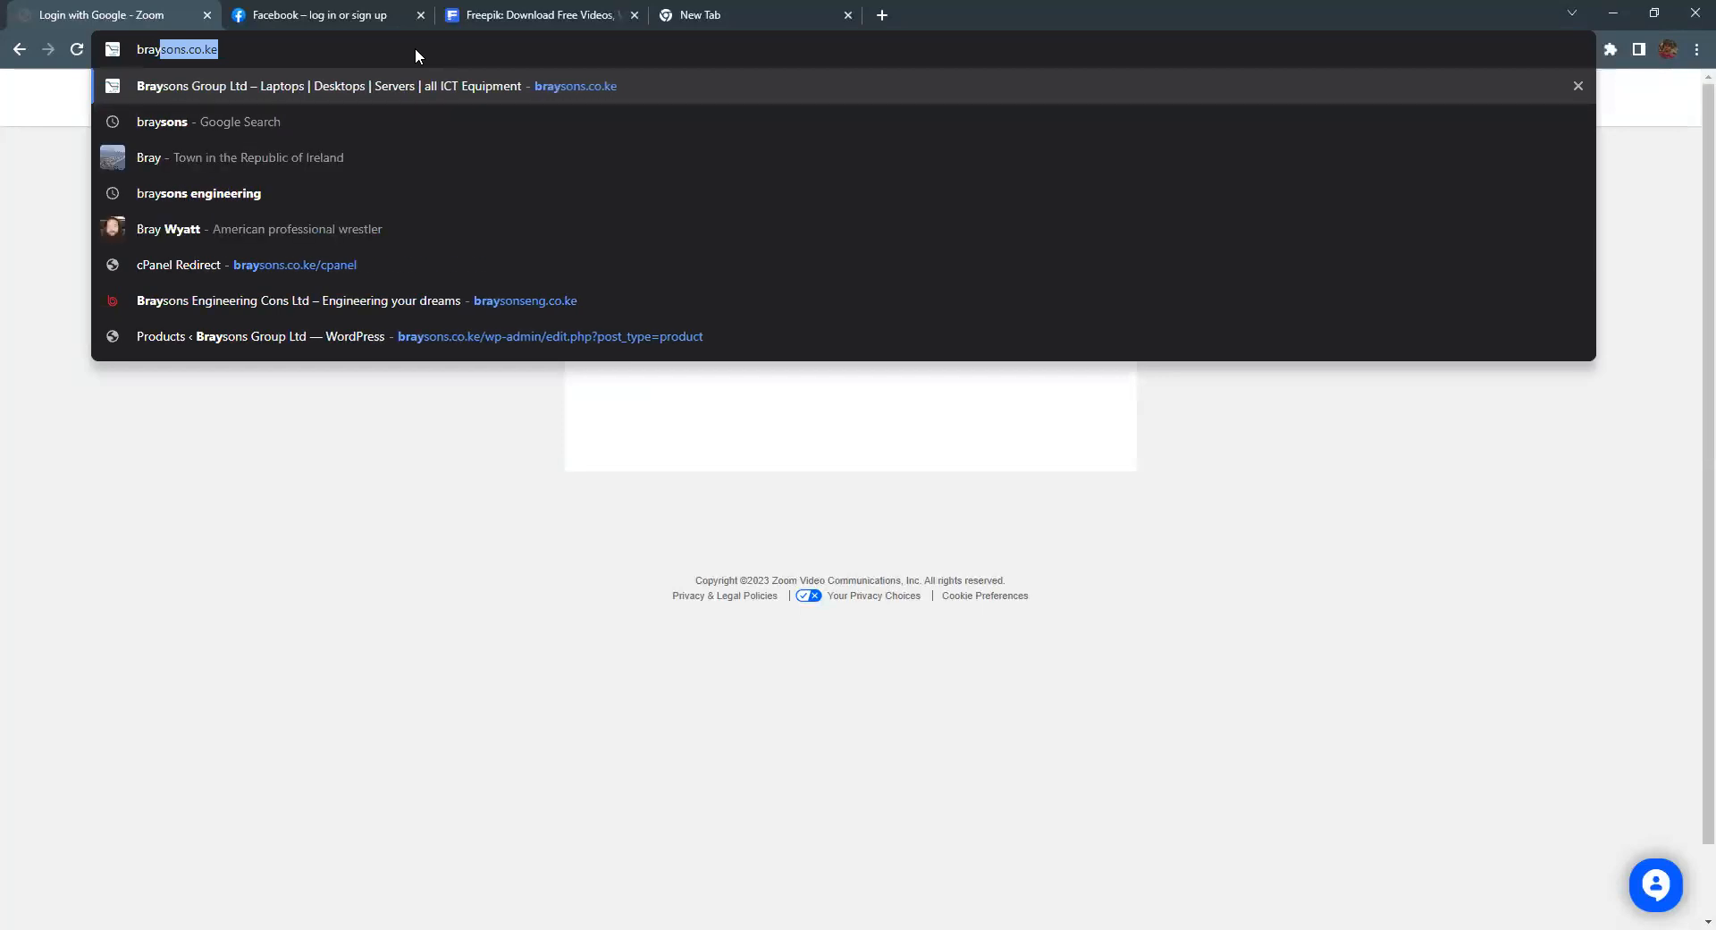
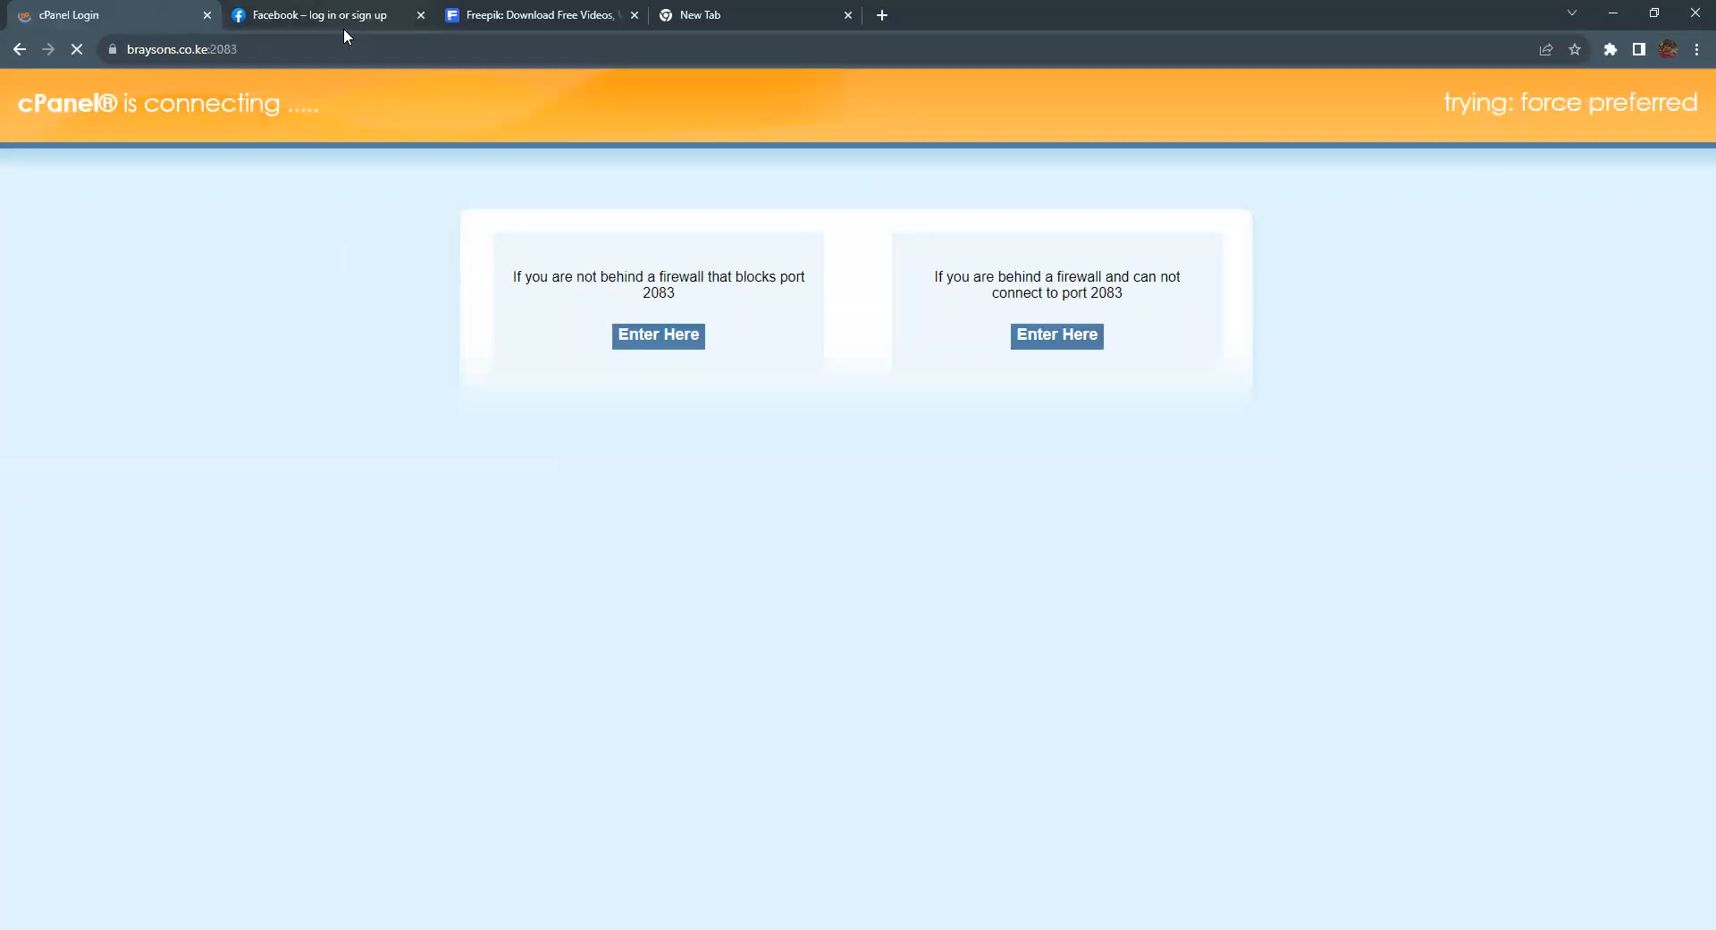
# Step: Close the extra Facebook, Freepik and empty tabs, leaving the cPanel login page
pyautogui.click(417, 15)
pyautogui.click(417, 16)
pyautogui.middleClick(417, 18)
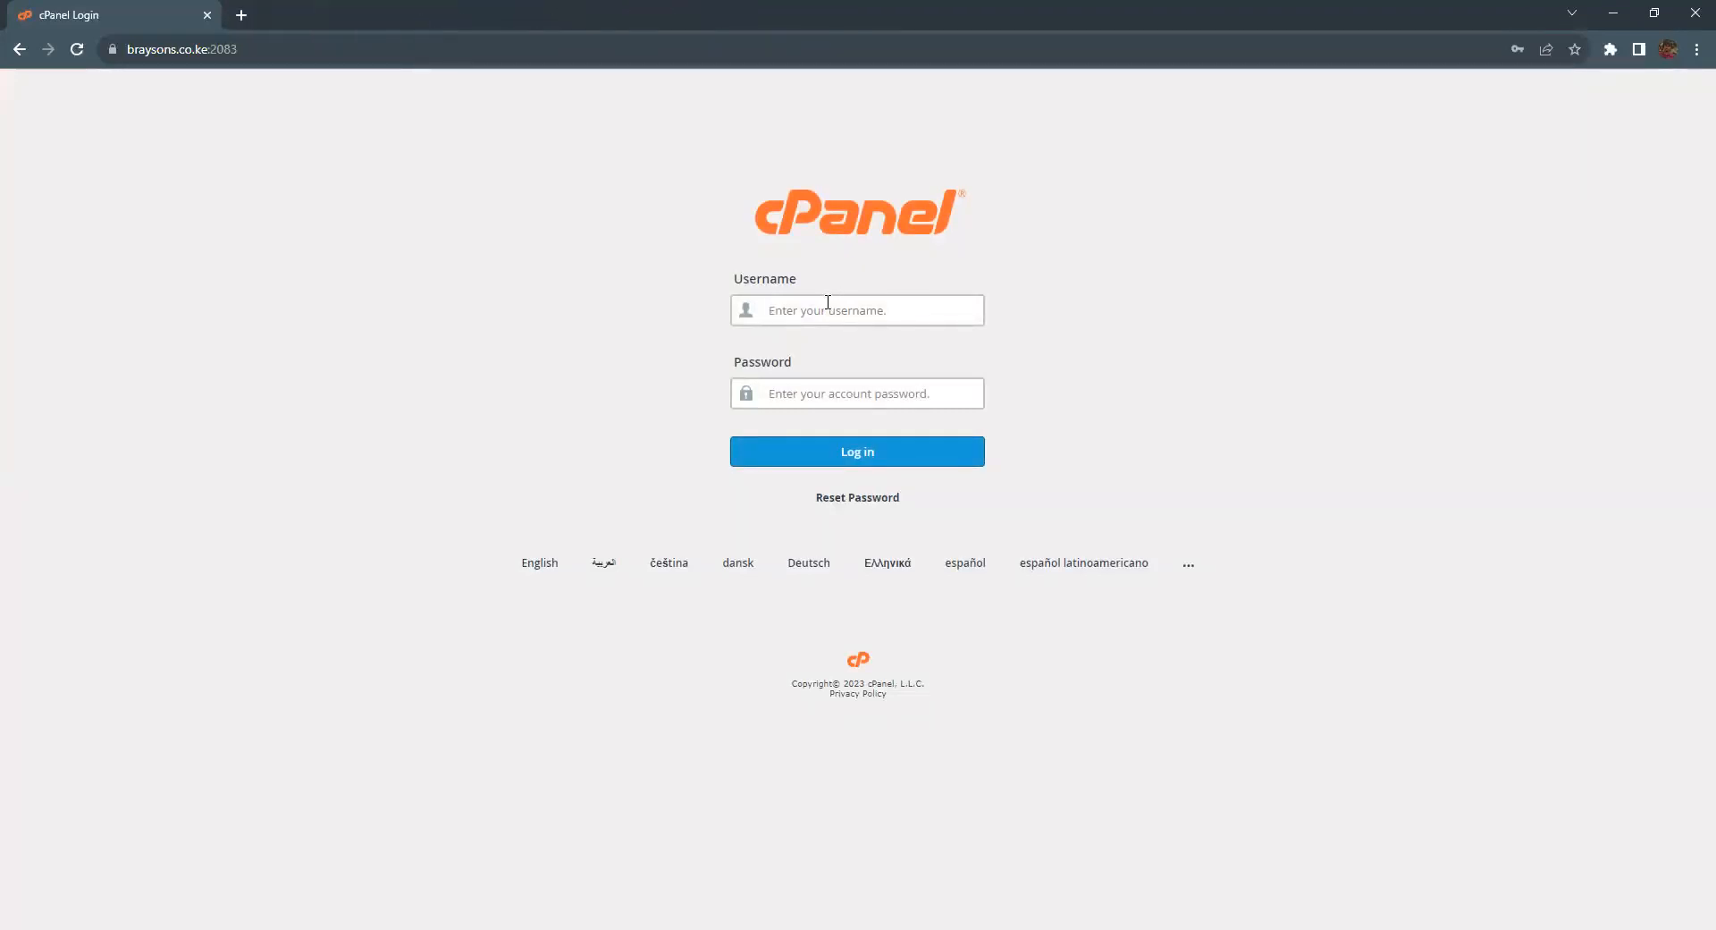
pyautogui.click(828, 302)
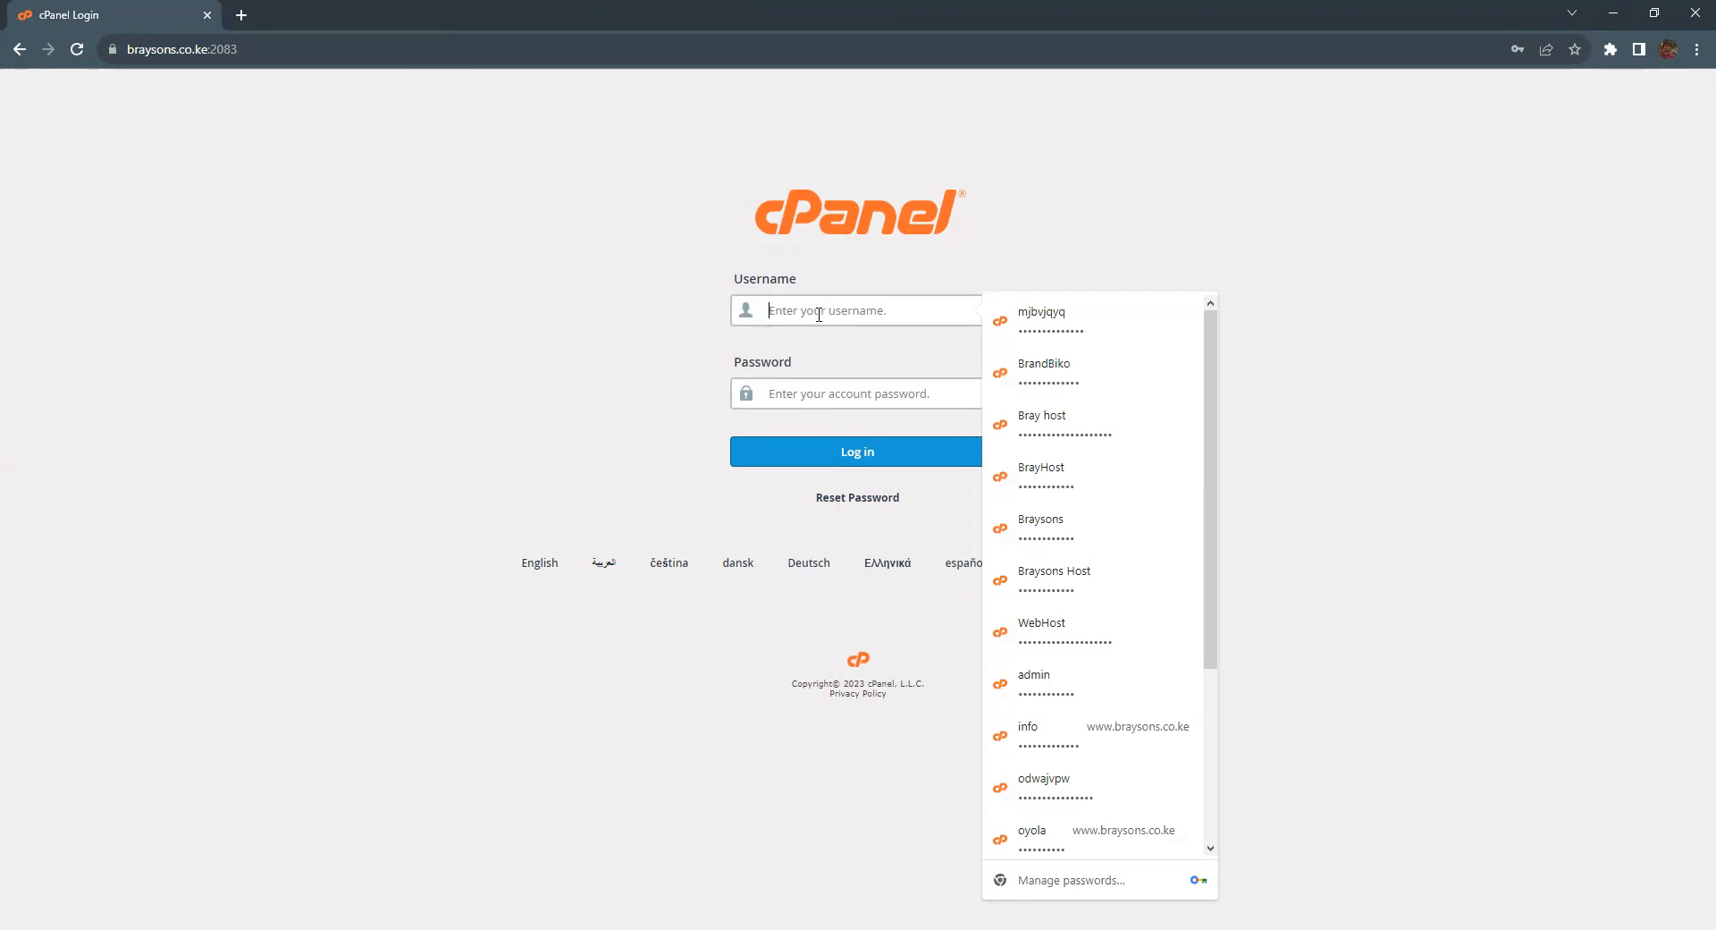
# Step: Load braysonseng.co.ke and follow its /cpanel redirect suggestion
pyautogui.click(282, 51)
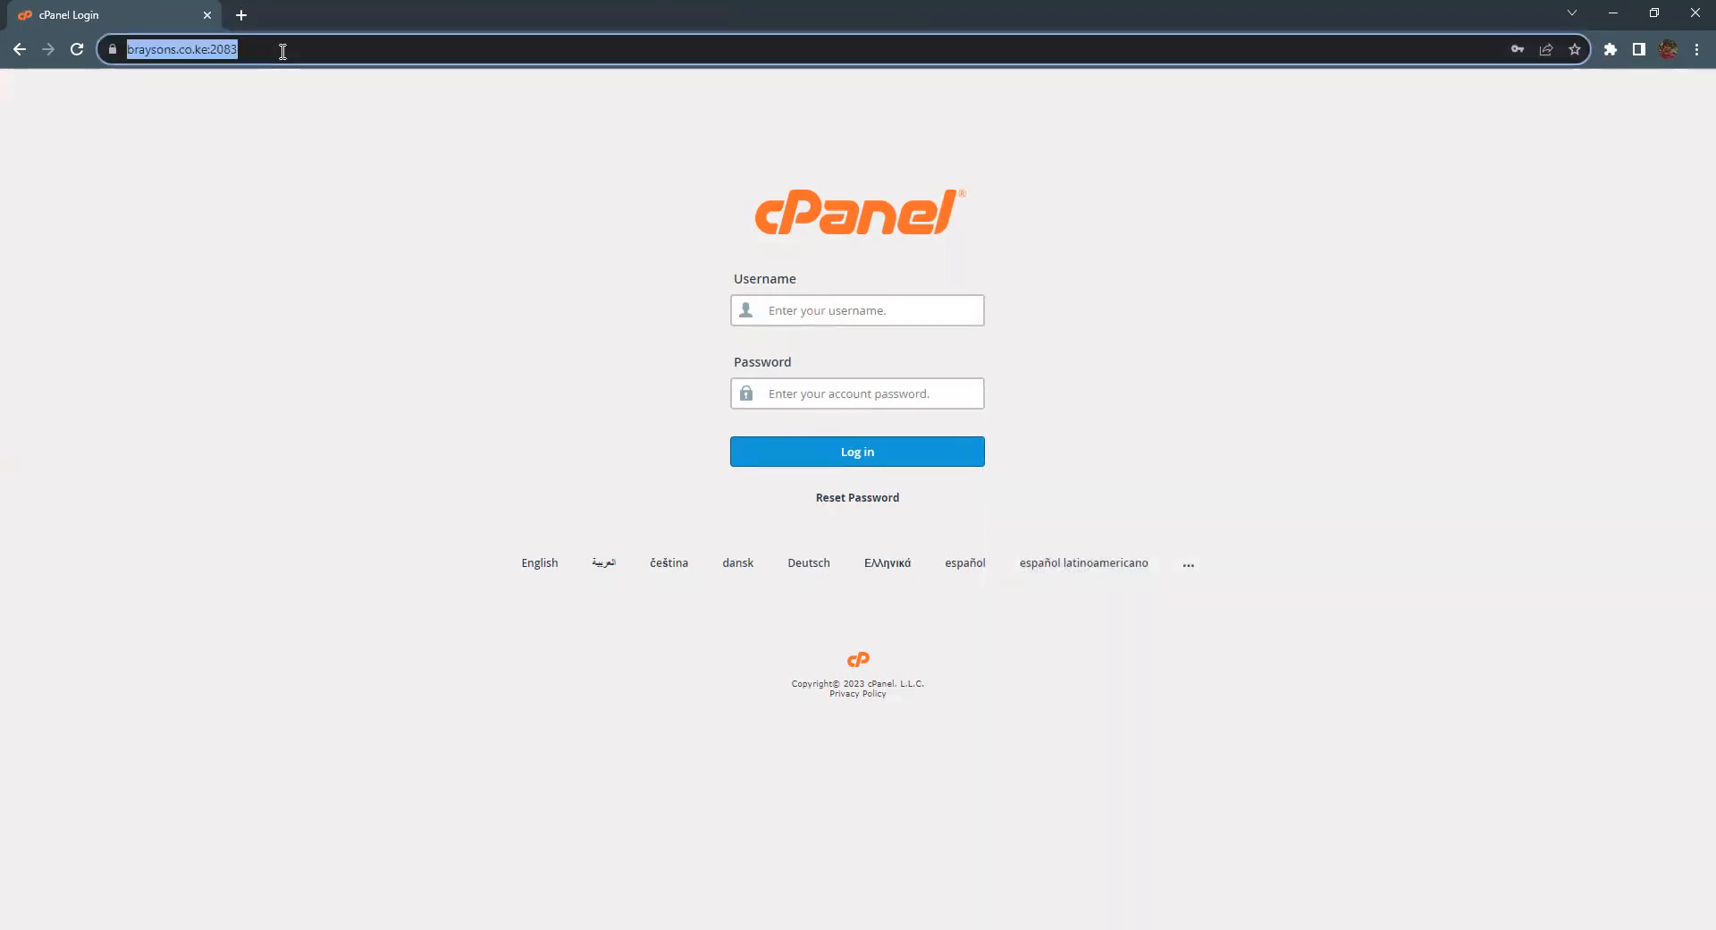
pyautogui.write('bra')
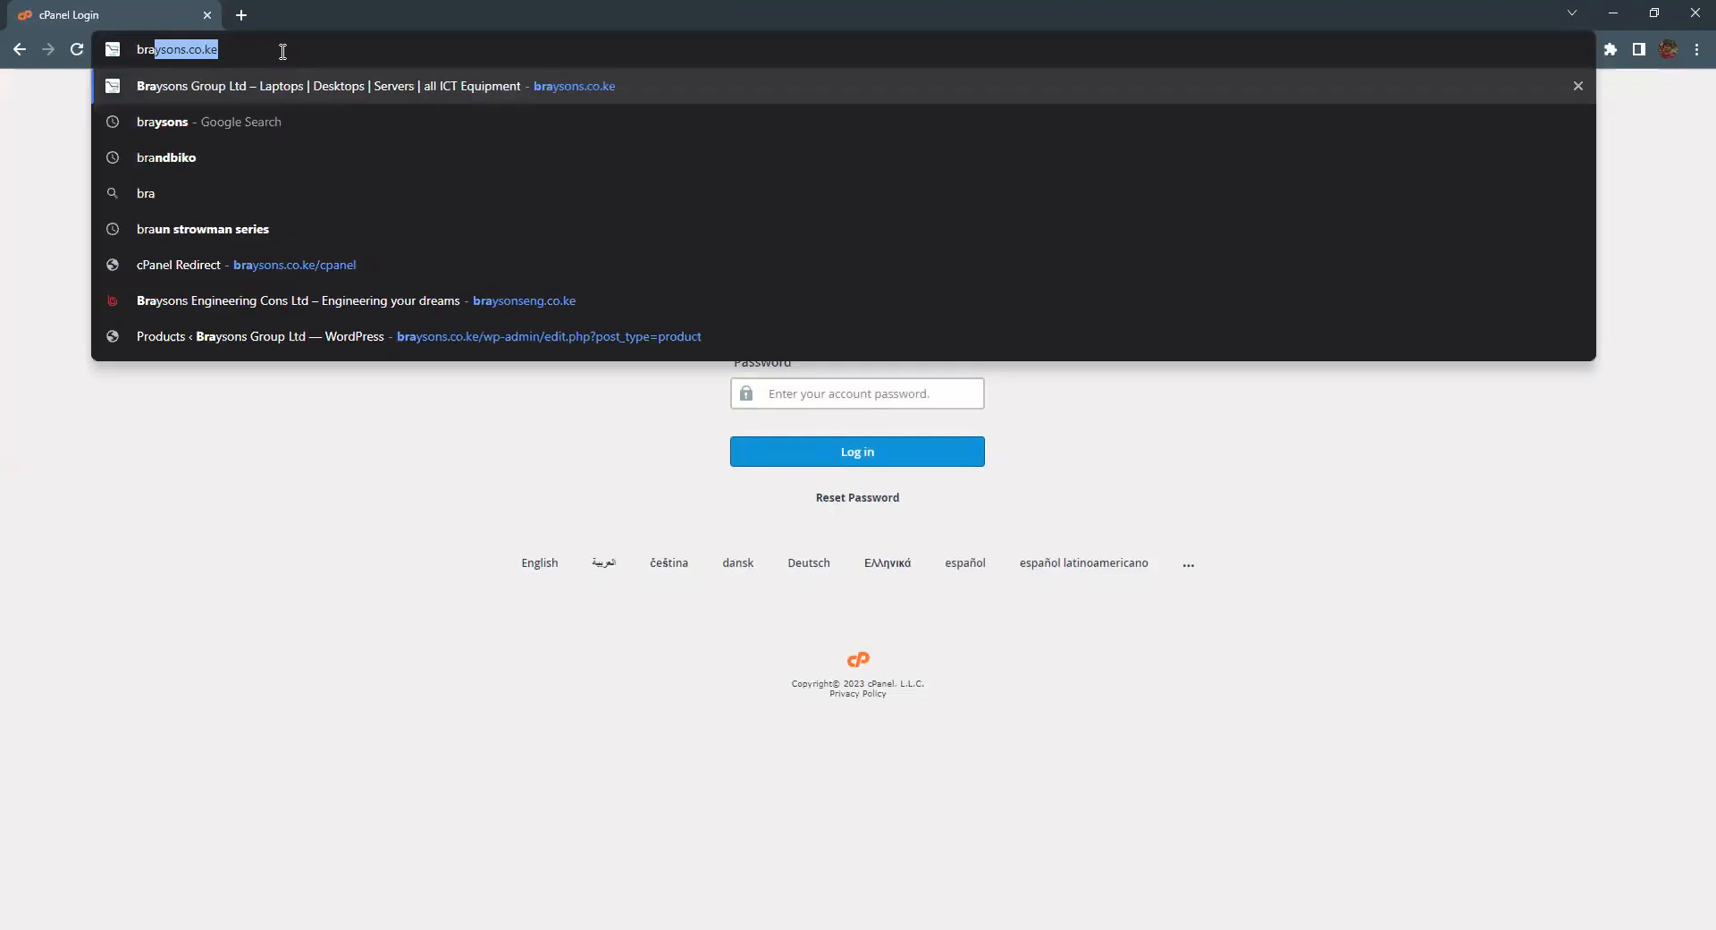
pyautogui.click(355, 300)
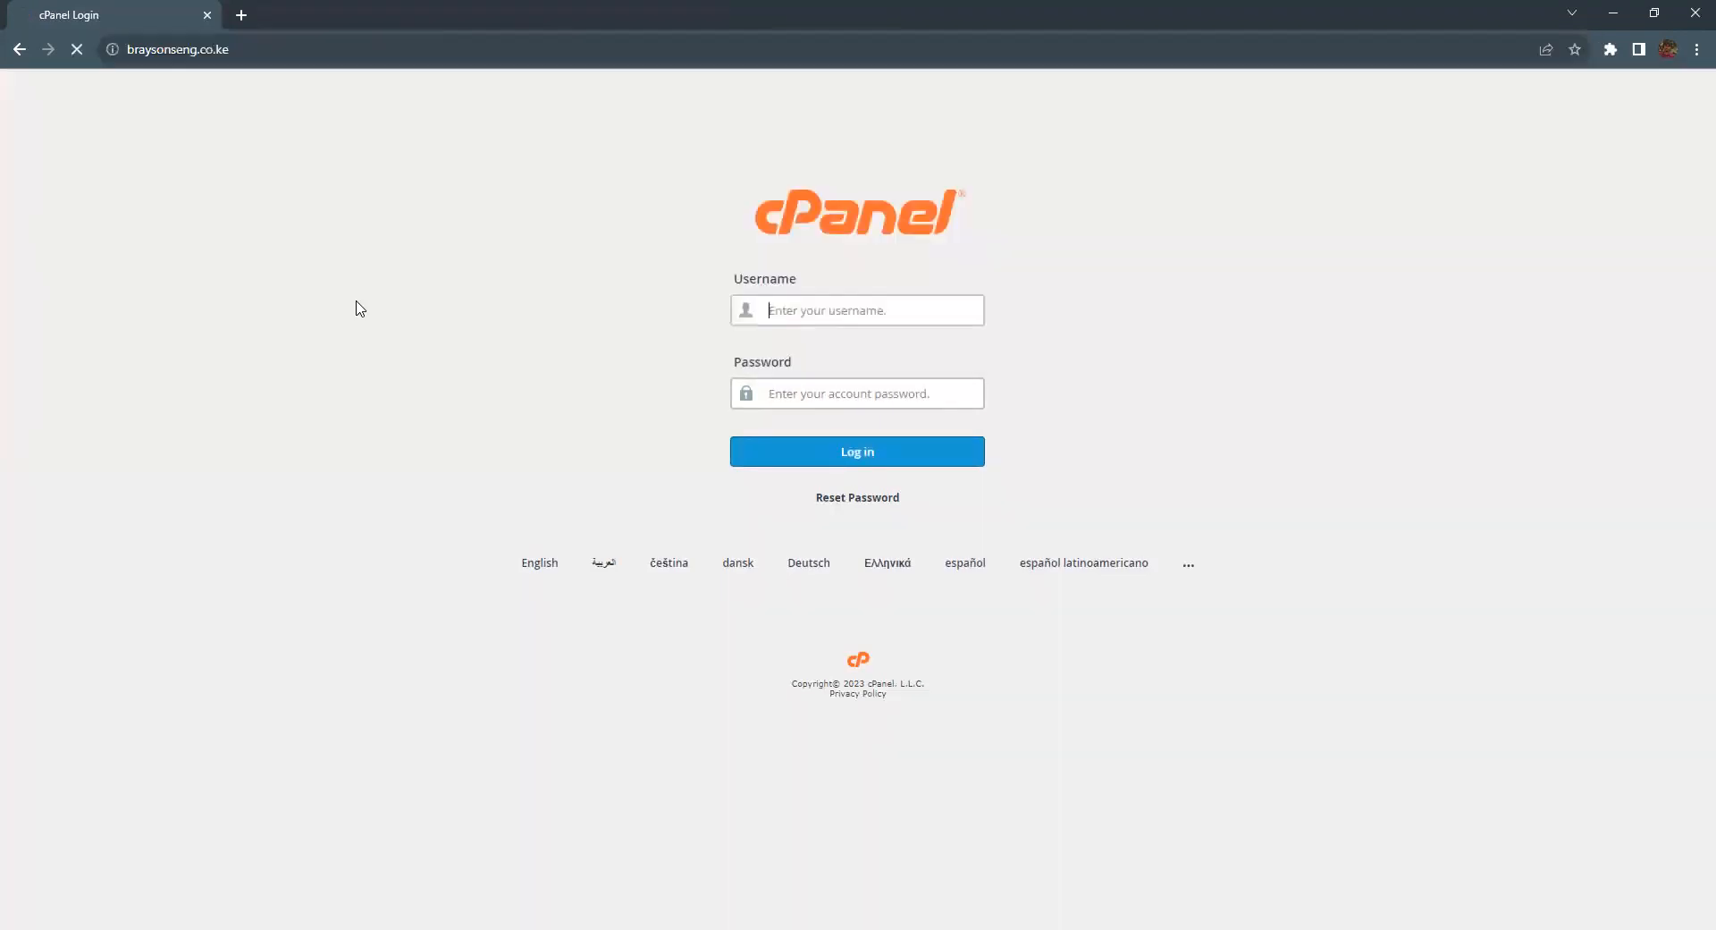
pyautogui.click(262, 49)
pyautogui.click(264, 49)
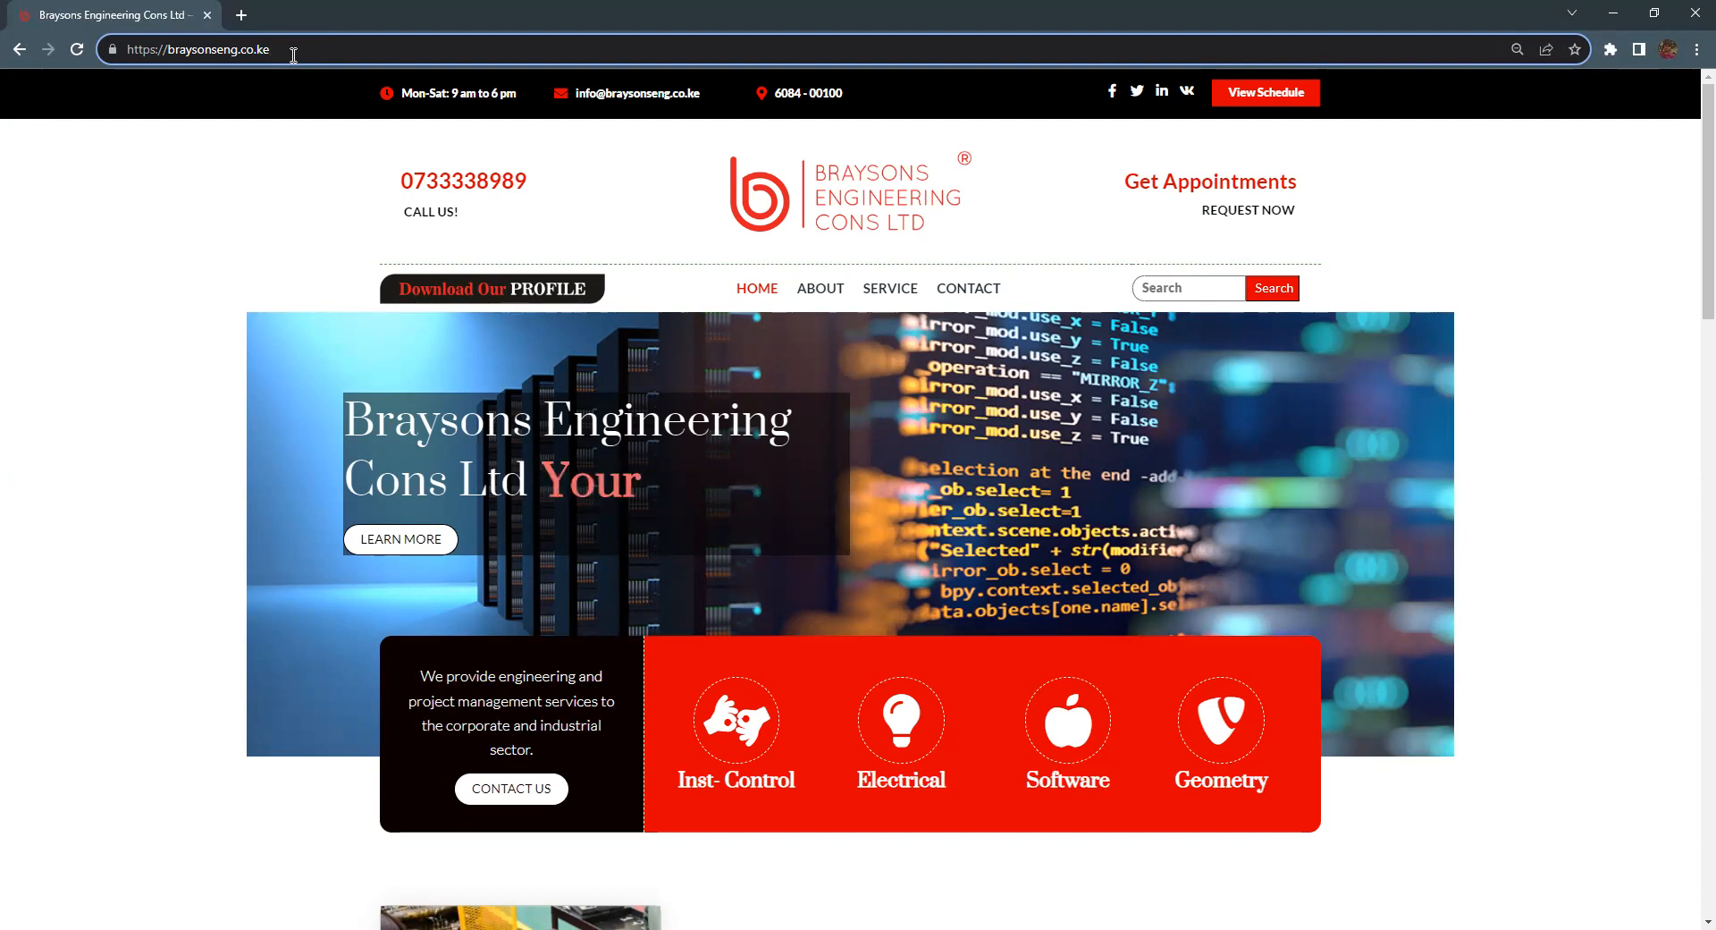
pyautogui.write('/')
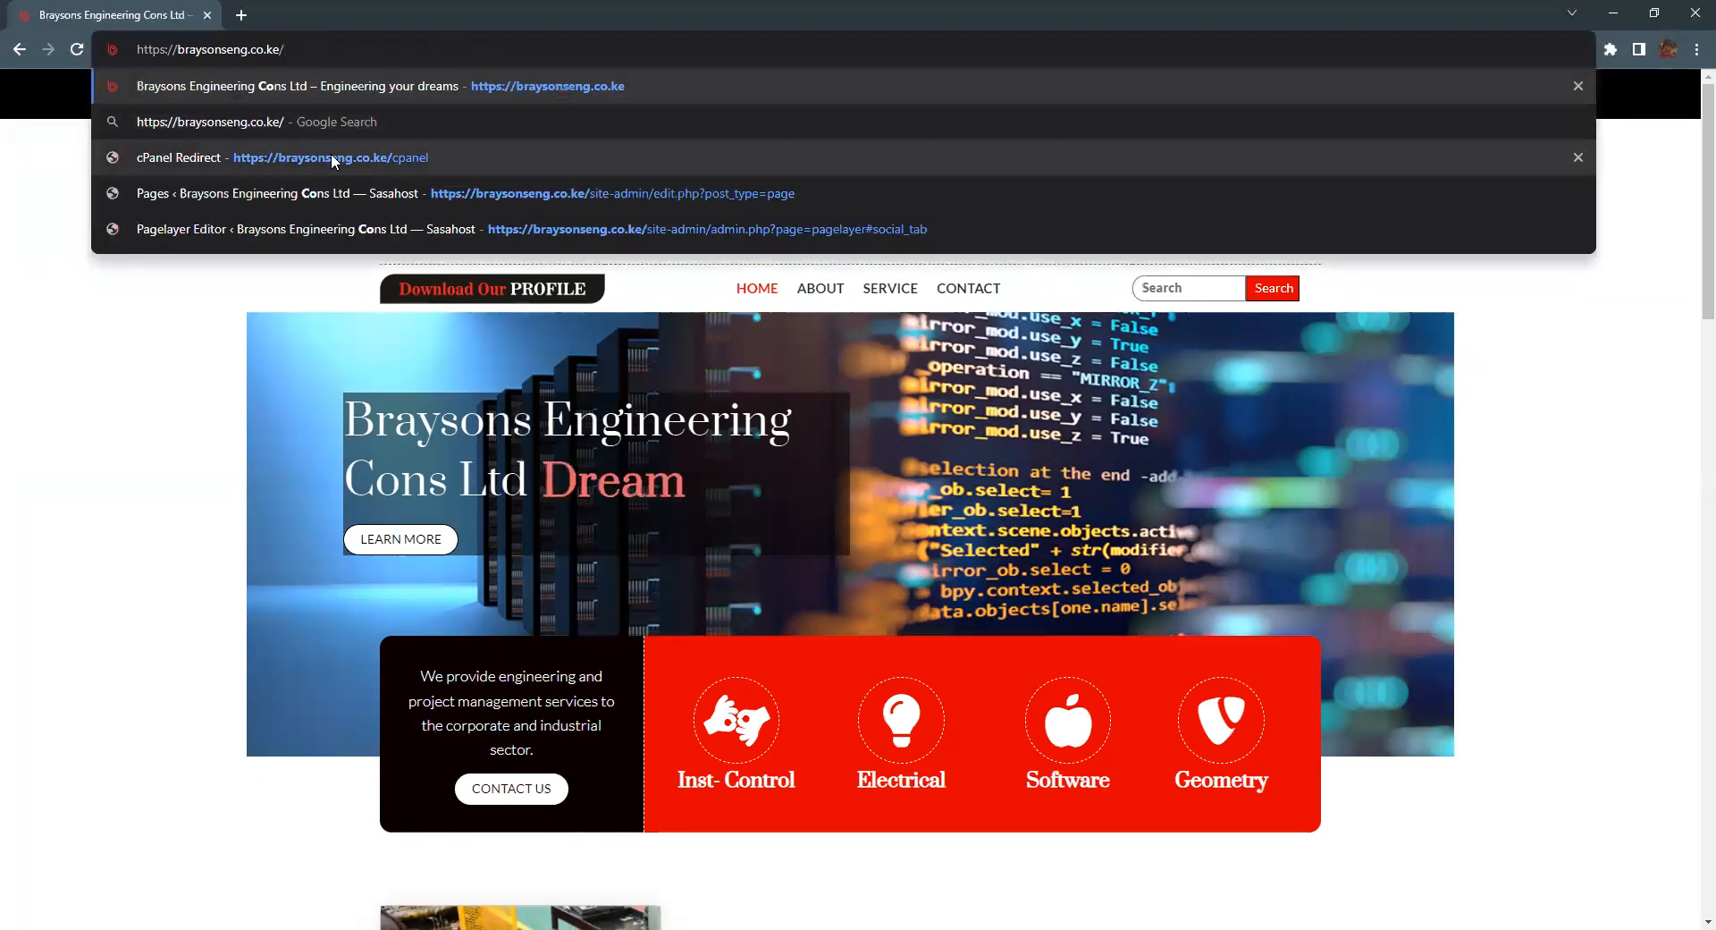
pyautogui.click(332, 158)
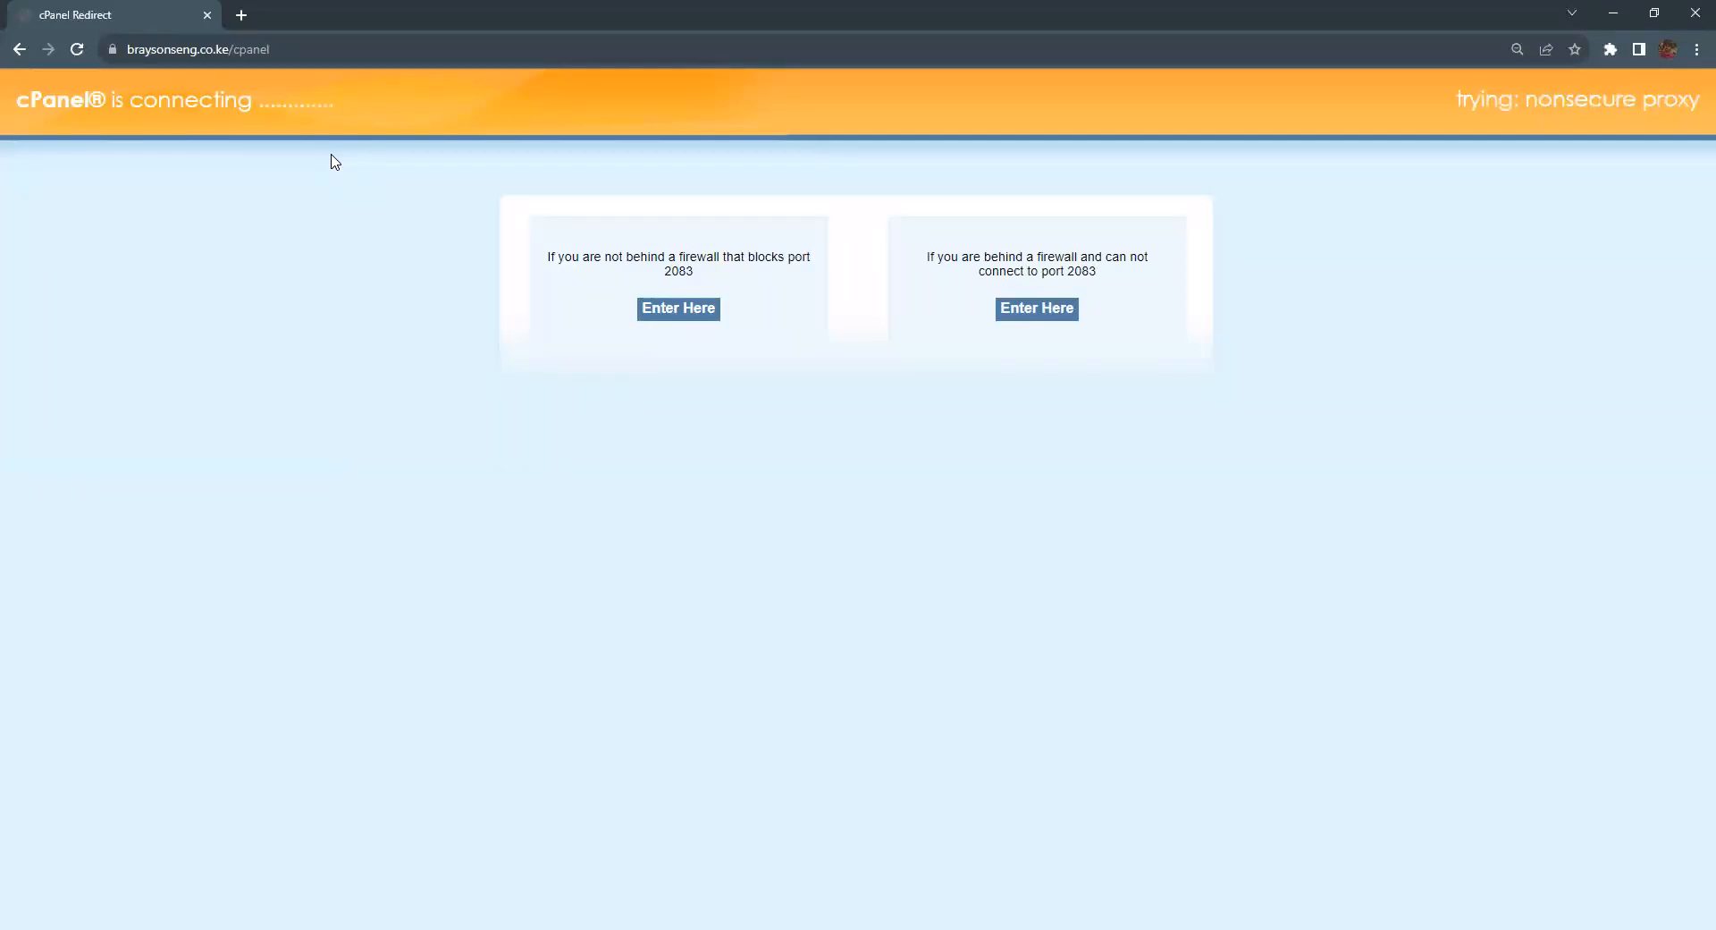
# Step: Open braysonseng.co.ke in a new tab and scroll through the Braysons Engineering homepage
pyautogui.click(239, 16)
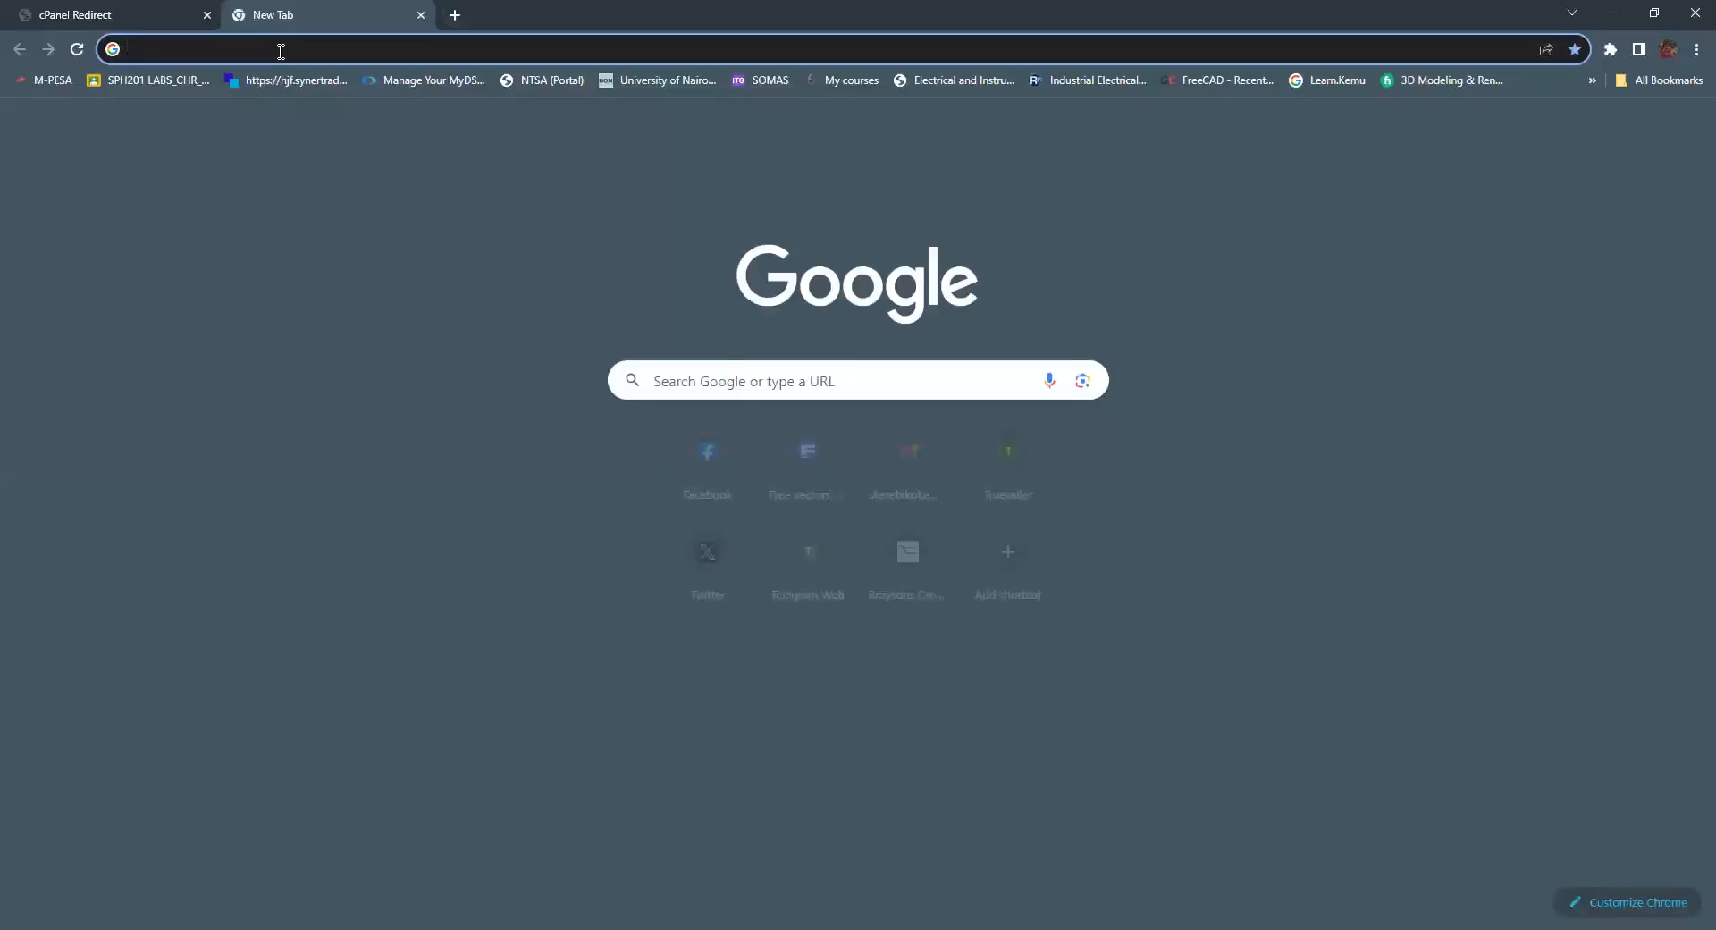
pyautogui.write('brays')
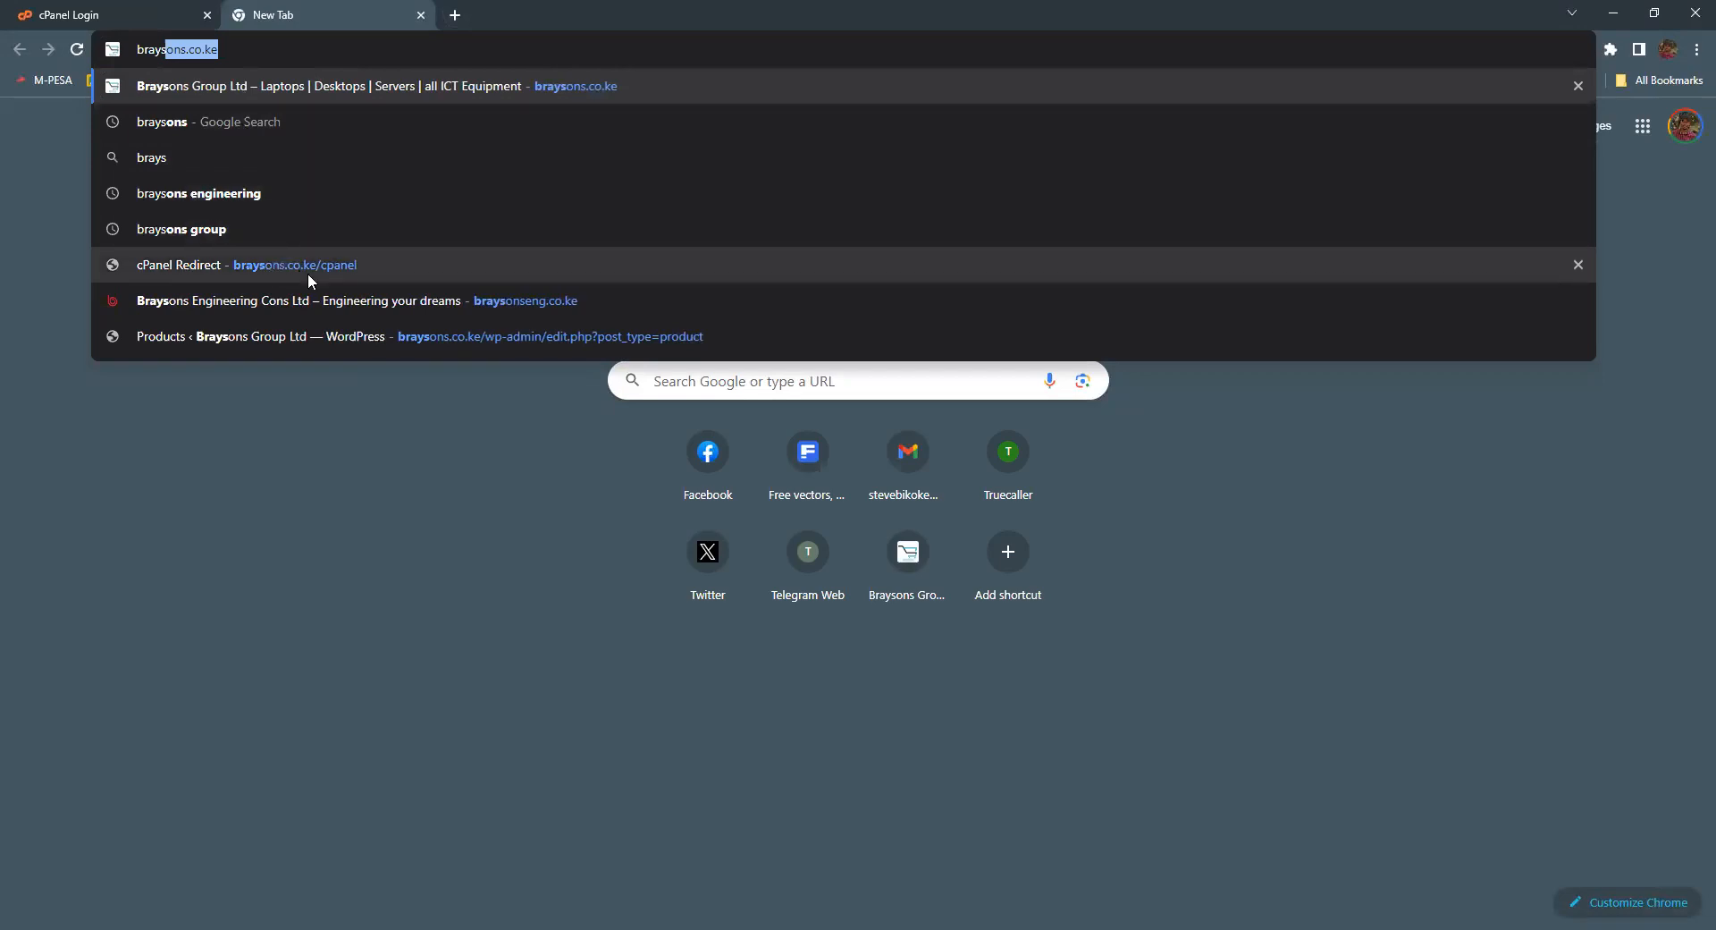
pyautogui.click(335, 295)
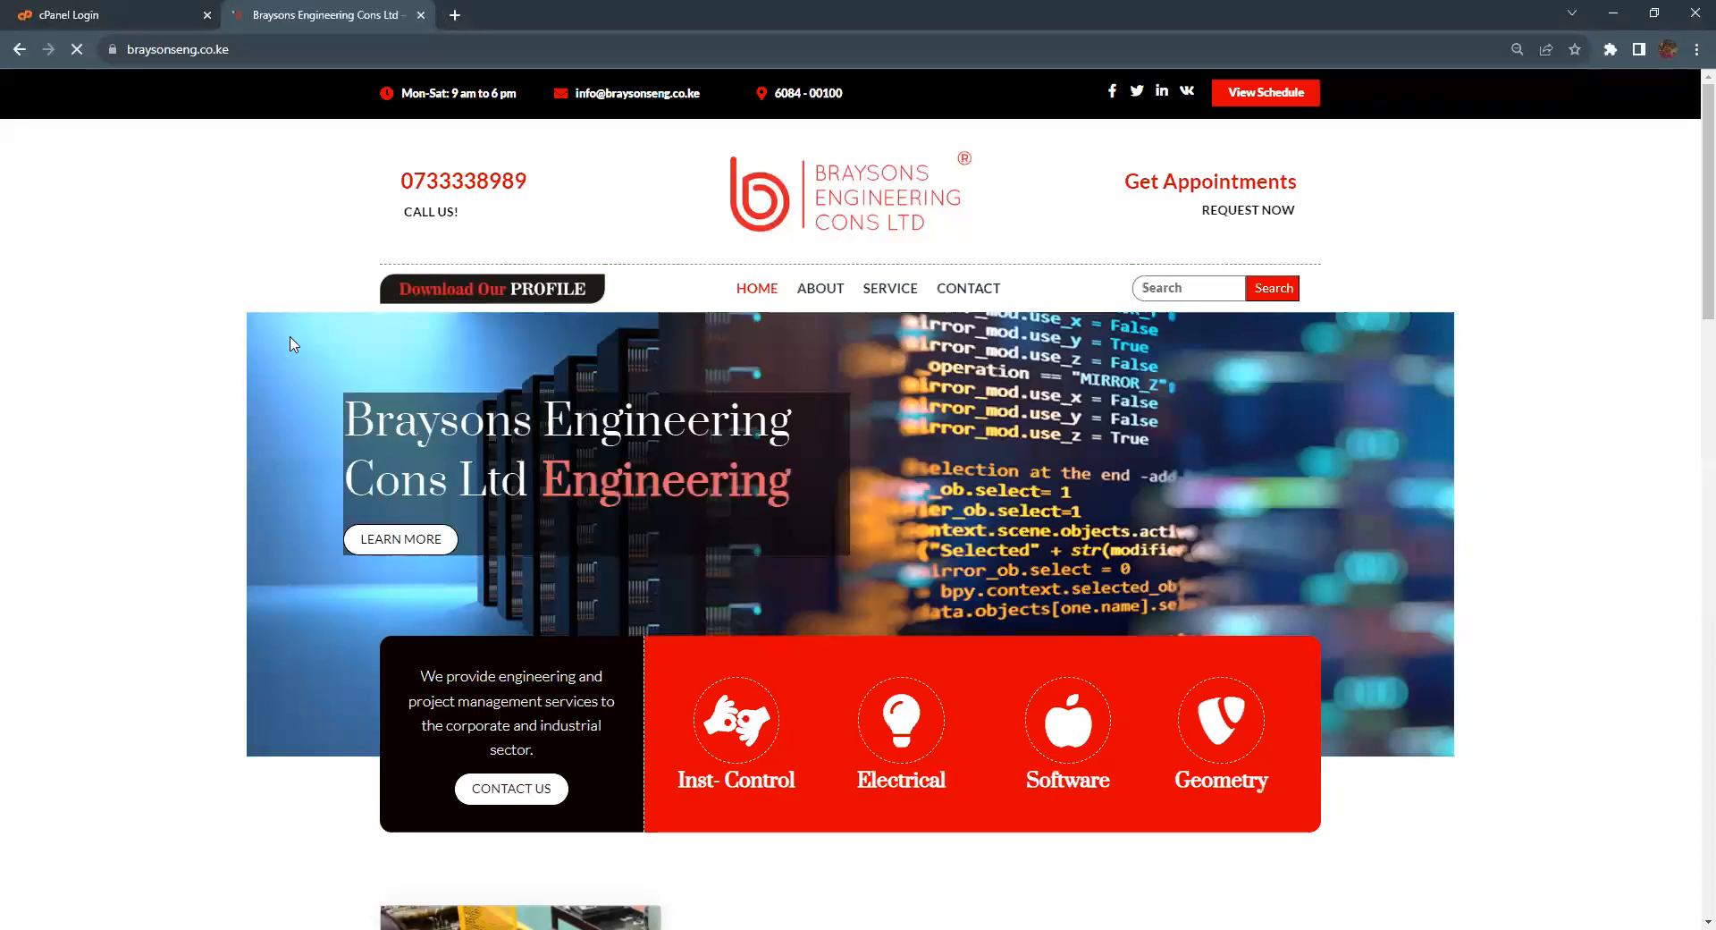
pyautogui.scroll(-4, 206, 280)
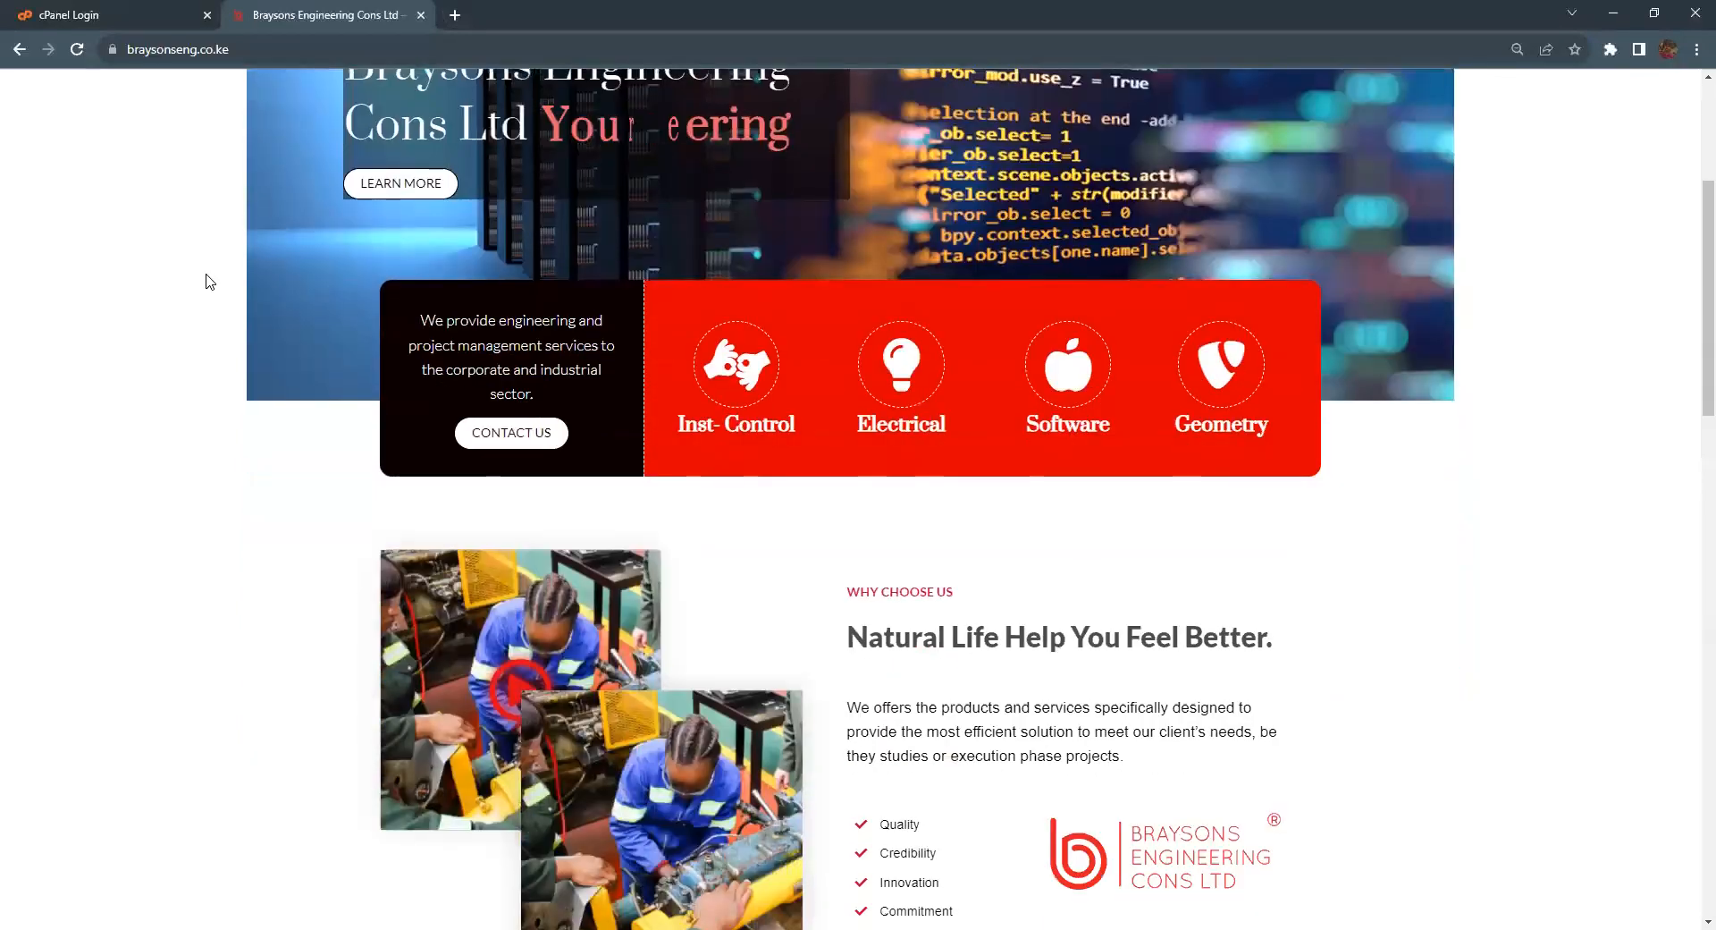
pyautogui.scroll(4, 206, 279)
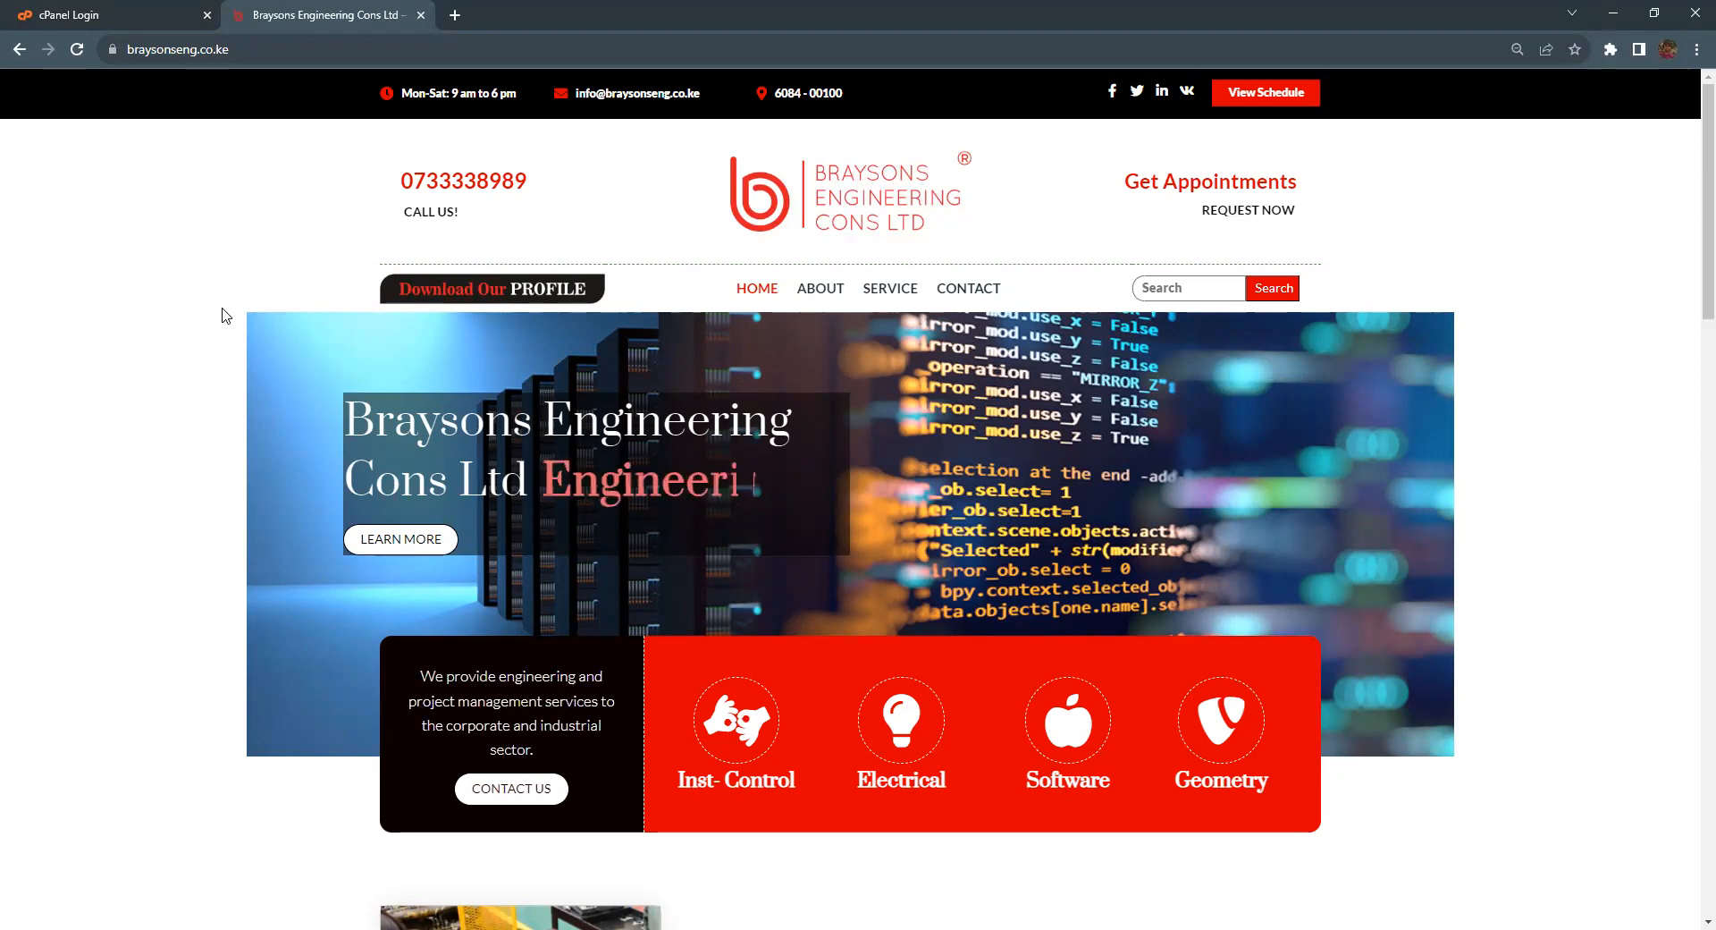
# Step: Log in to cPanel with the saved braysonseng.co.ke account and Windows PIN, then browse the Tools dashboard
pyautogui.click(86, 10)
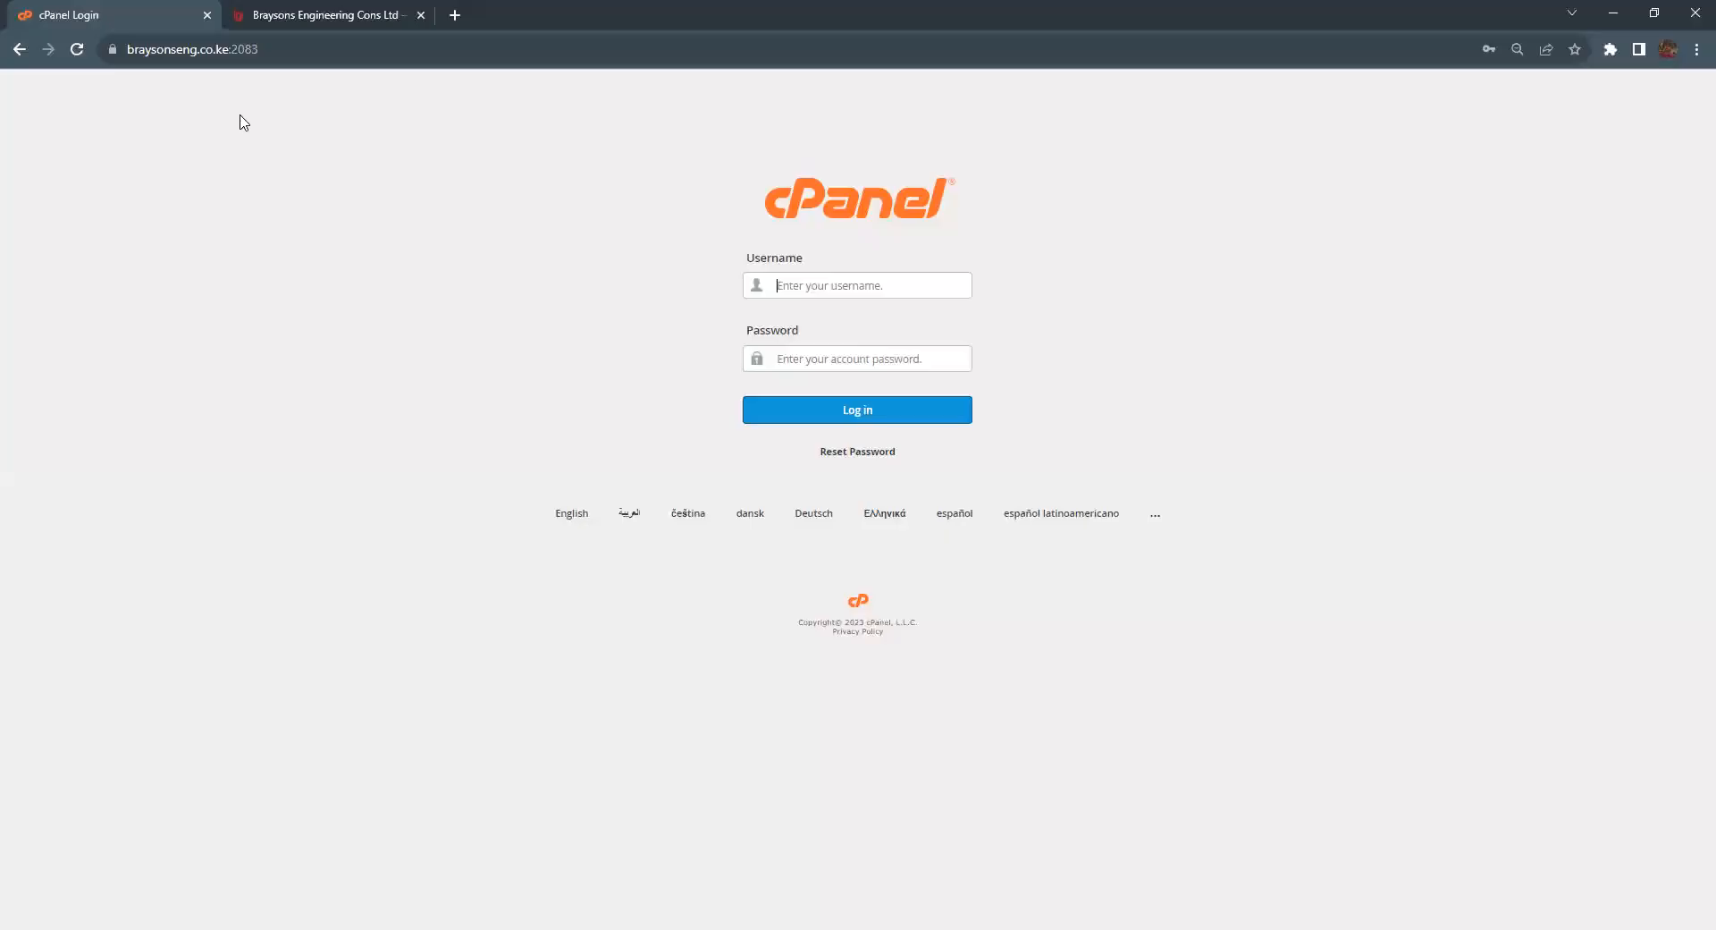
pyautogui.click(799, 284)
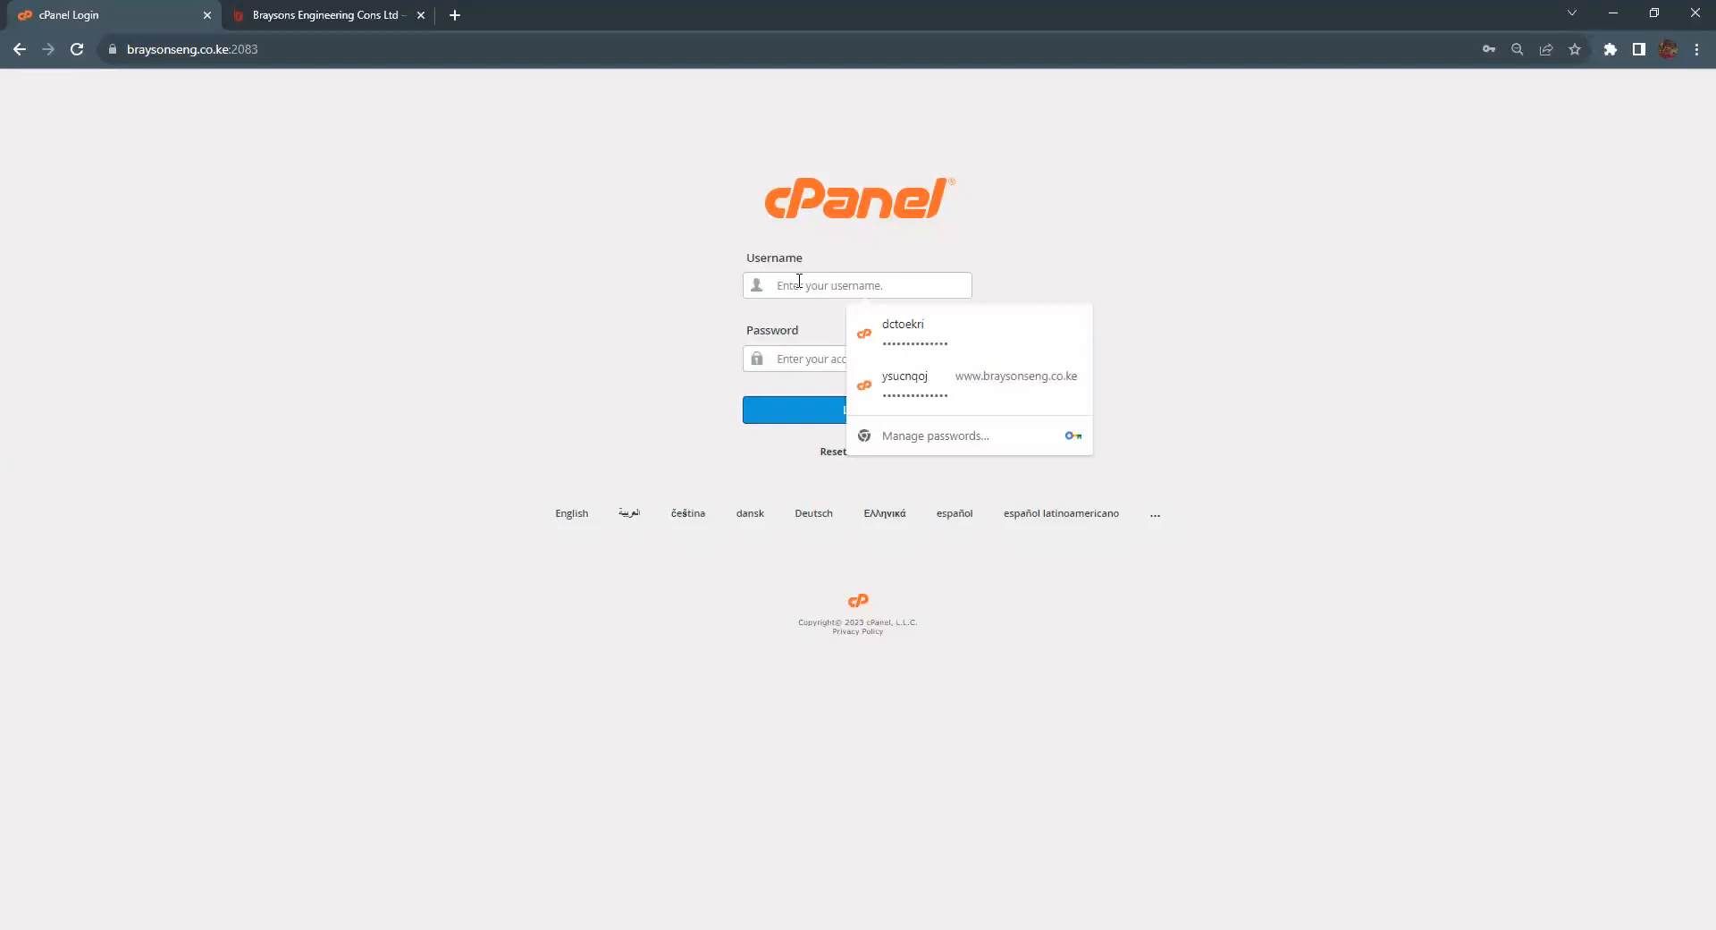
pyautogui.click(930, 339)
pyautogui.write('••••')
pyautogui.click(779, 411)
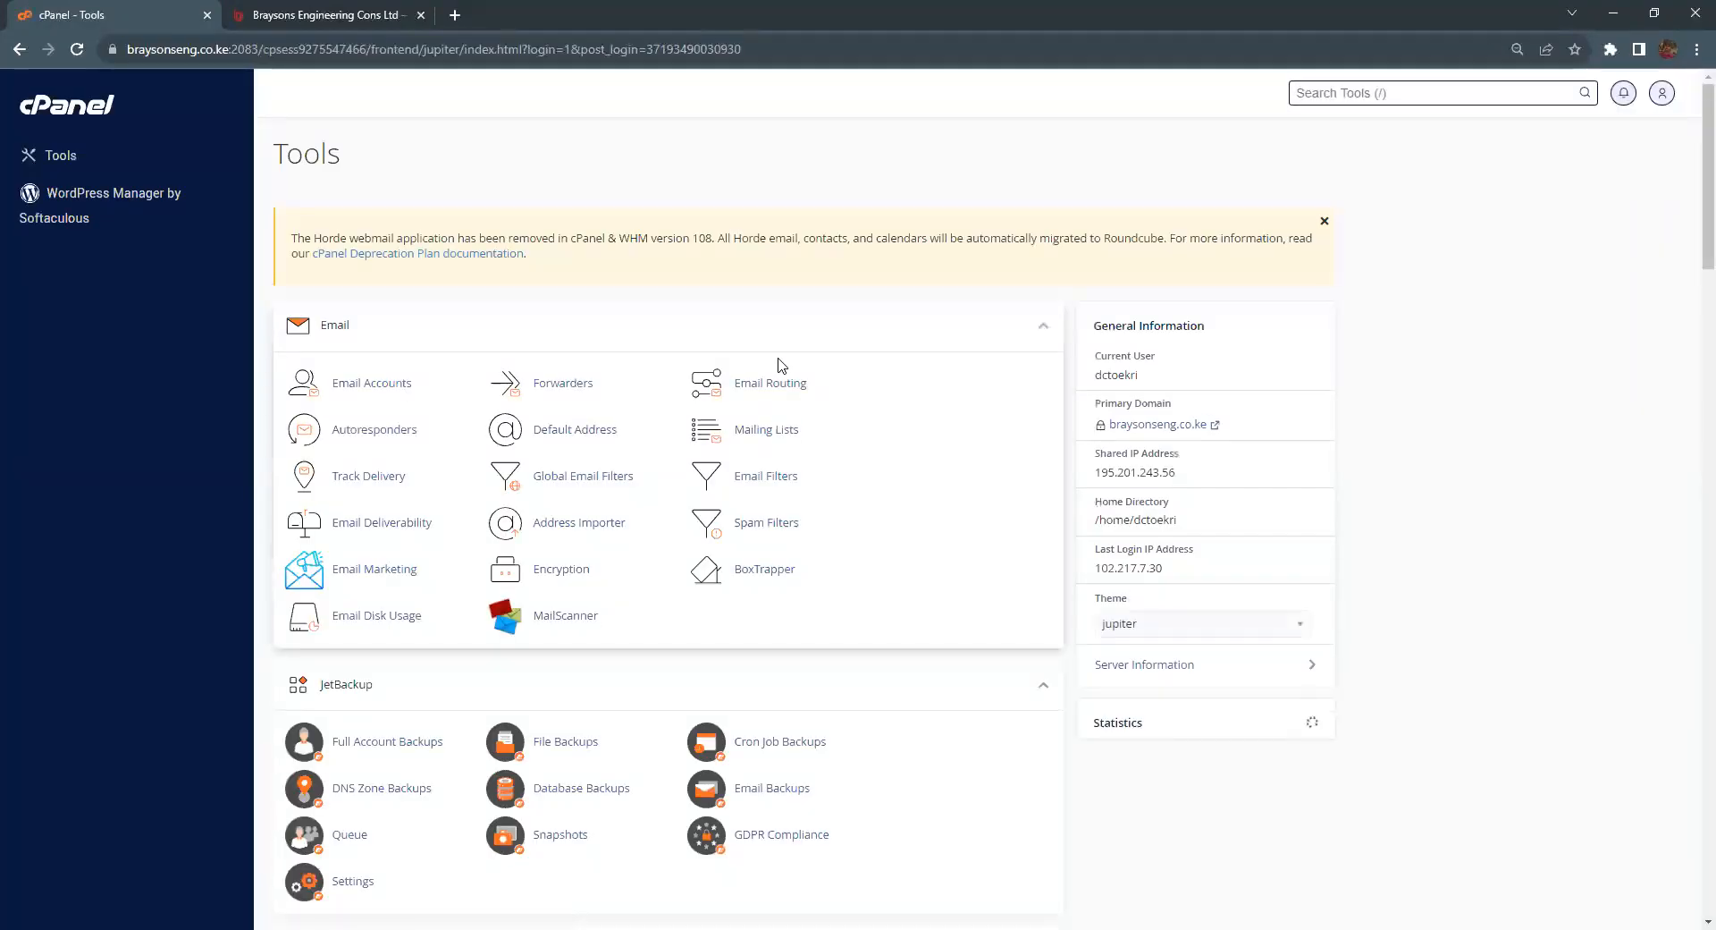
pyautogui.scroll(-6, 780, 364)
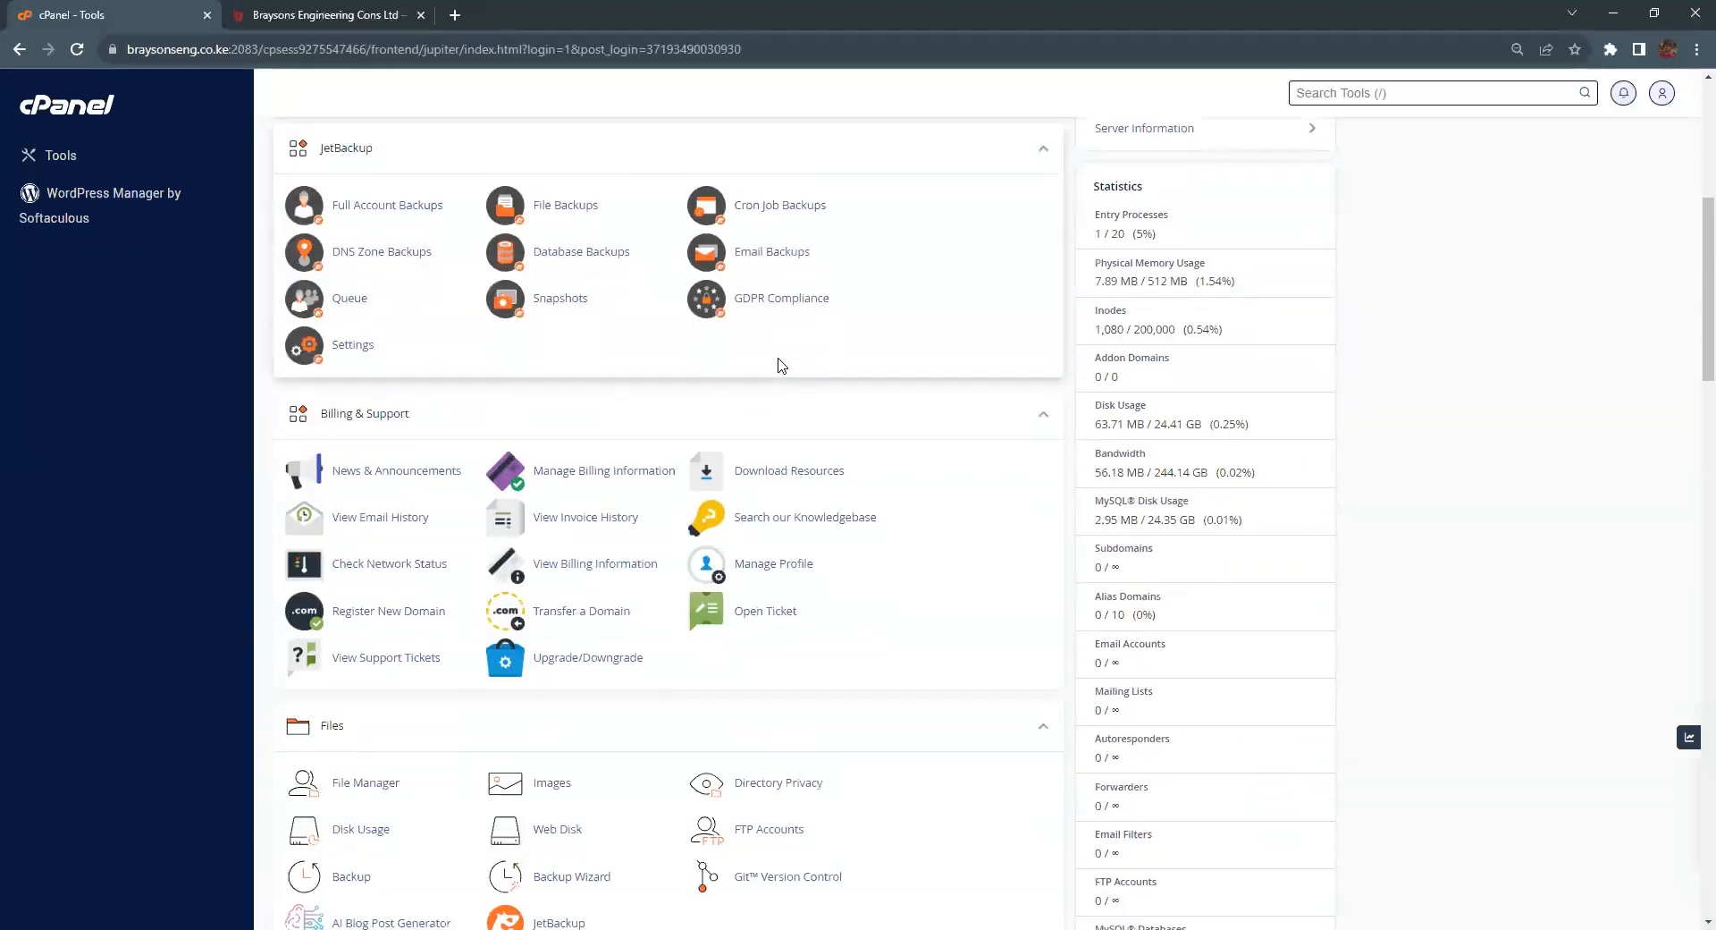
pyautogui.scroll(4, 858, 403)
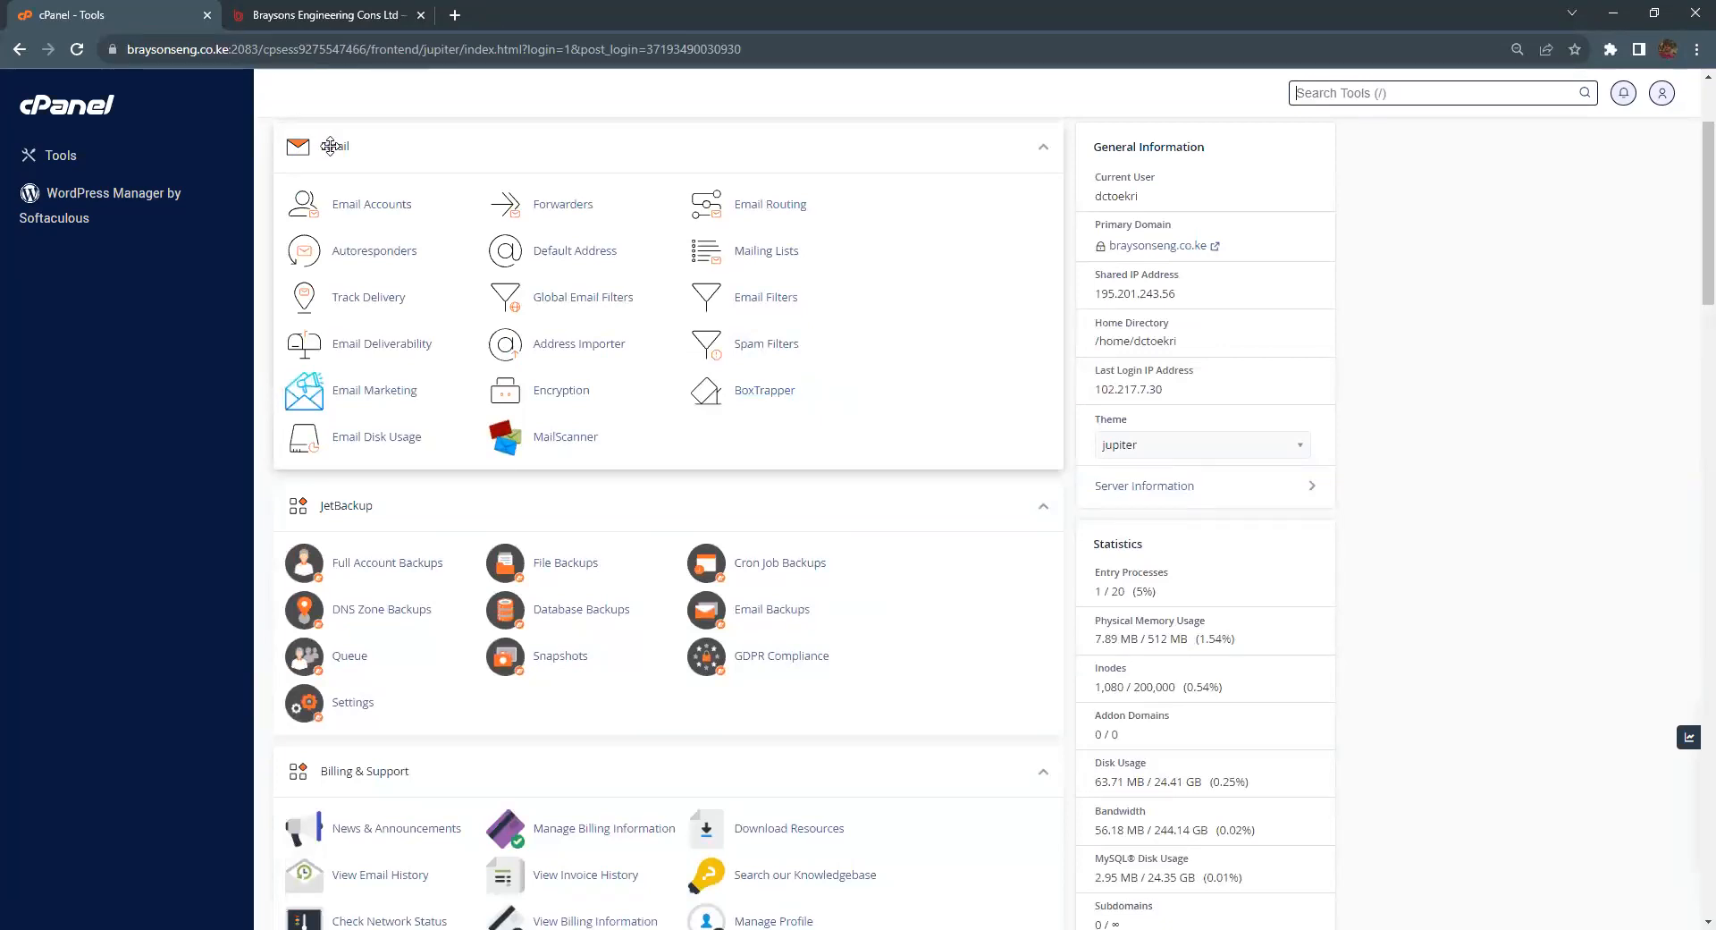
pyautogui.scroll(-9, 337, 152)
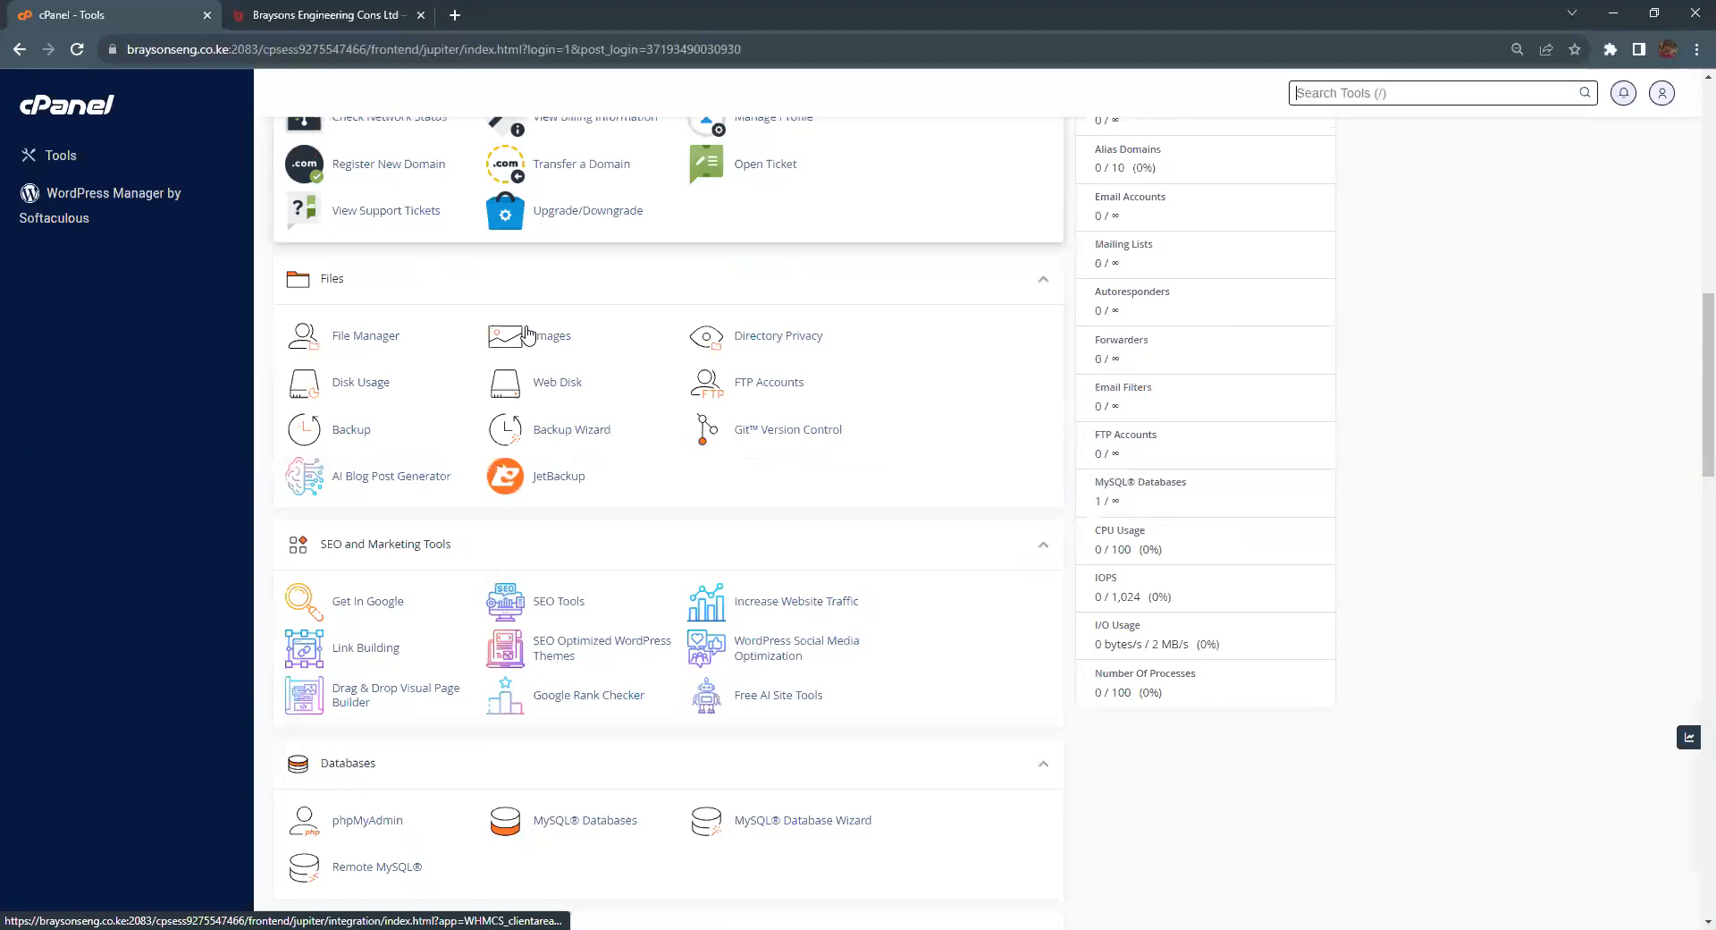
pyautogui.scroll(-5, 357, 416)
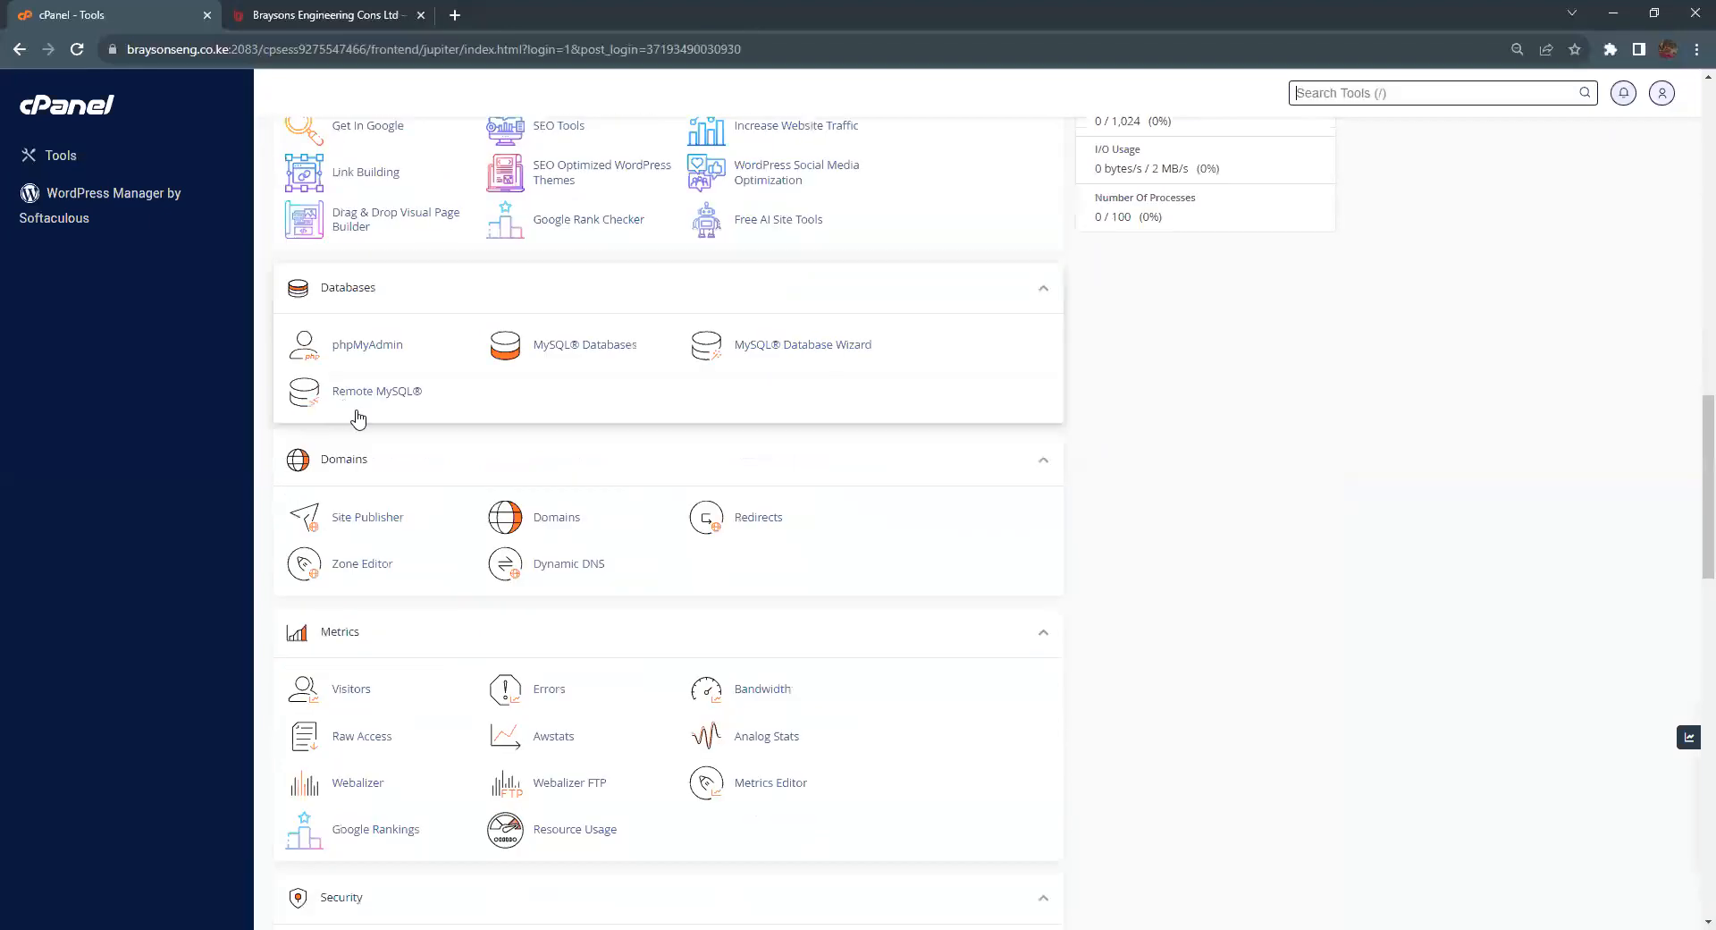
pyautogui.scroll(-2, 358, 416)
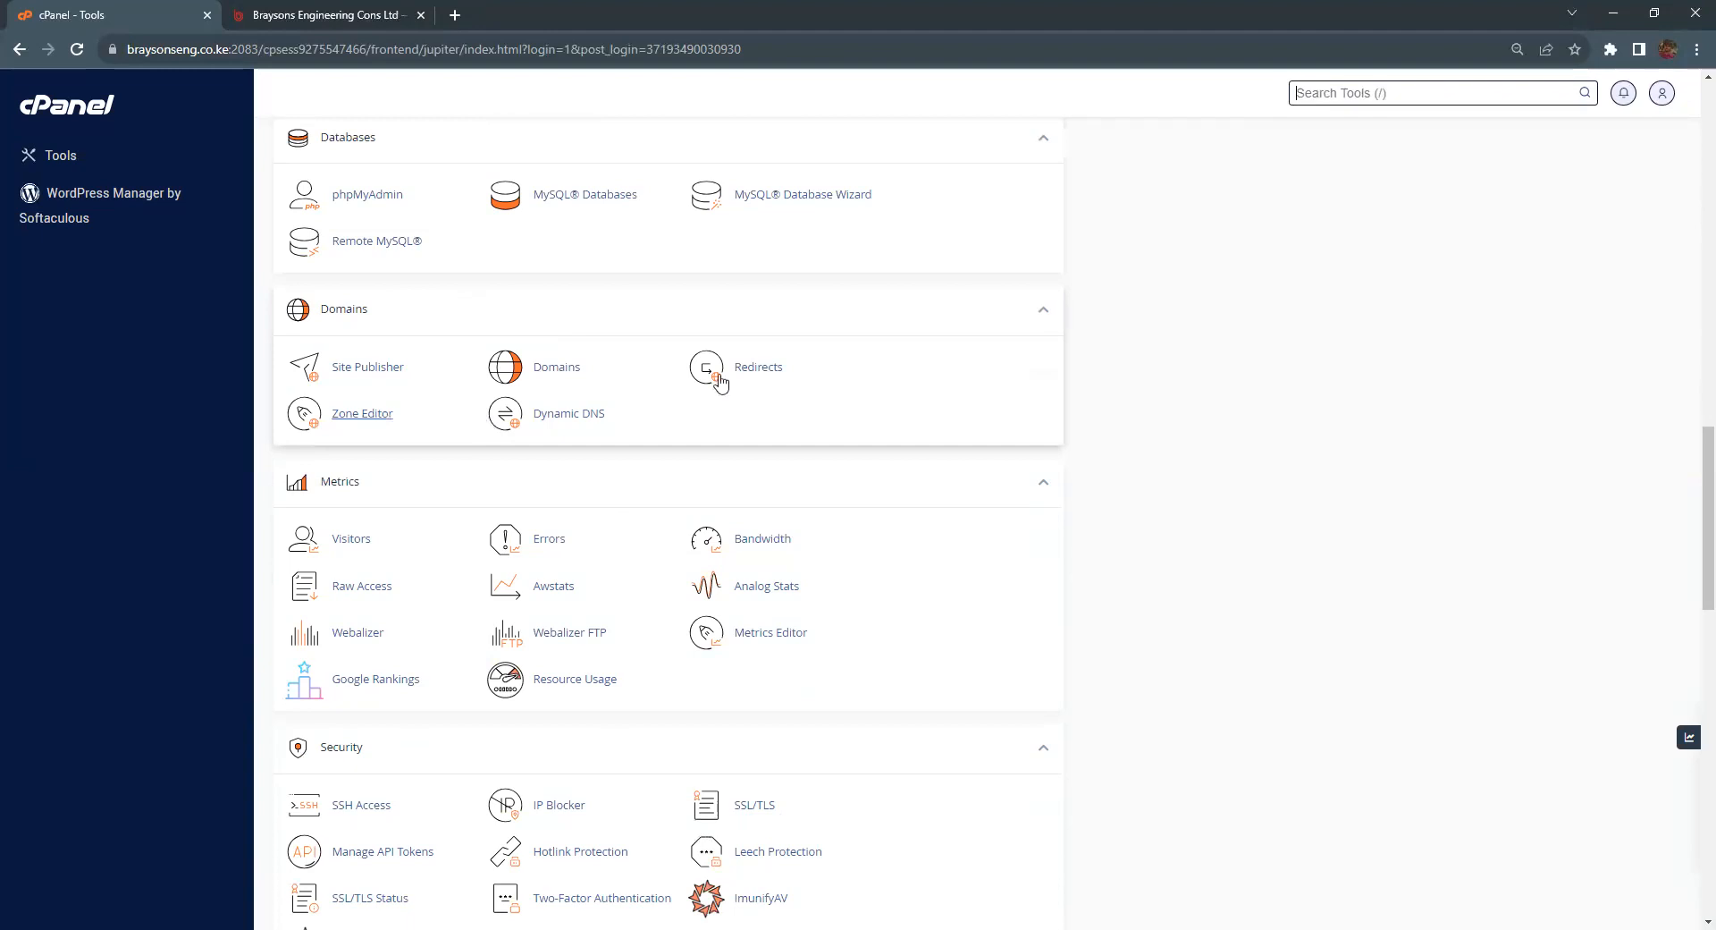
# Step: Open Domains, start Create A New Domain, and enter template.braysonseng.co.ke as the domain
pyautogui.click(548, 370)
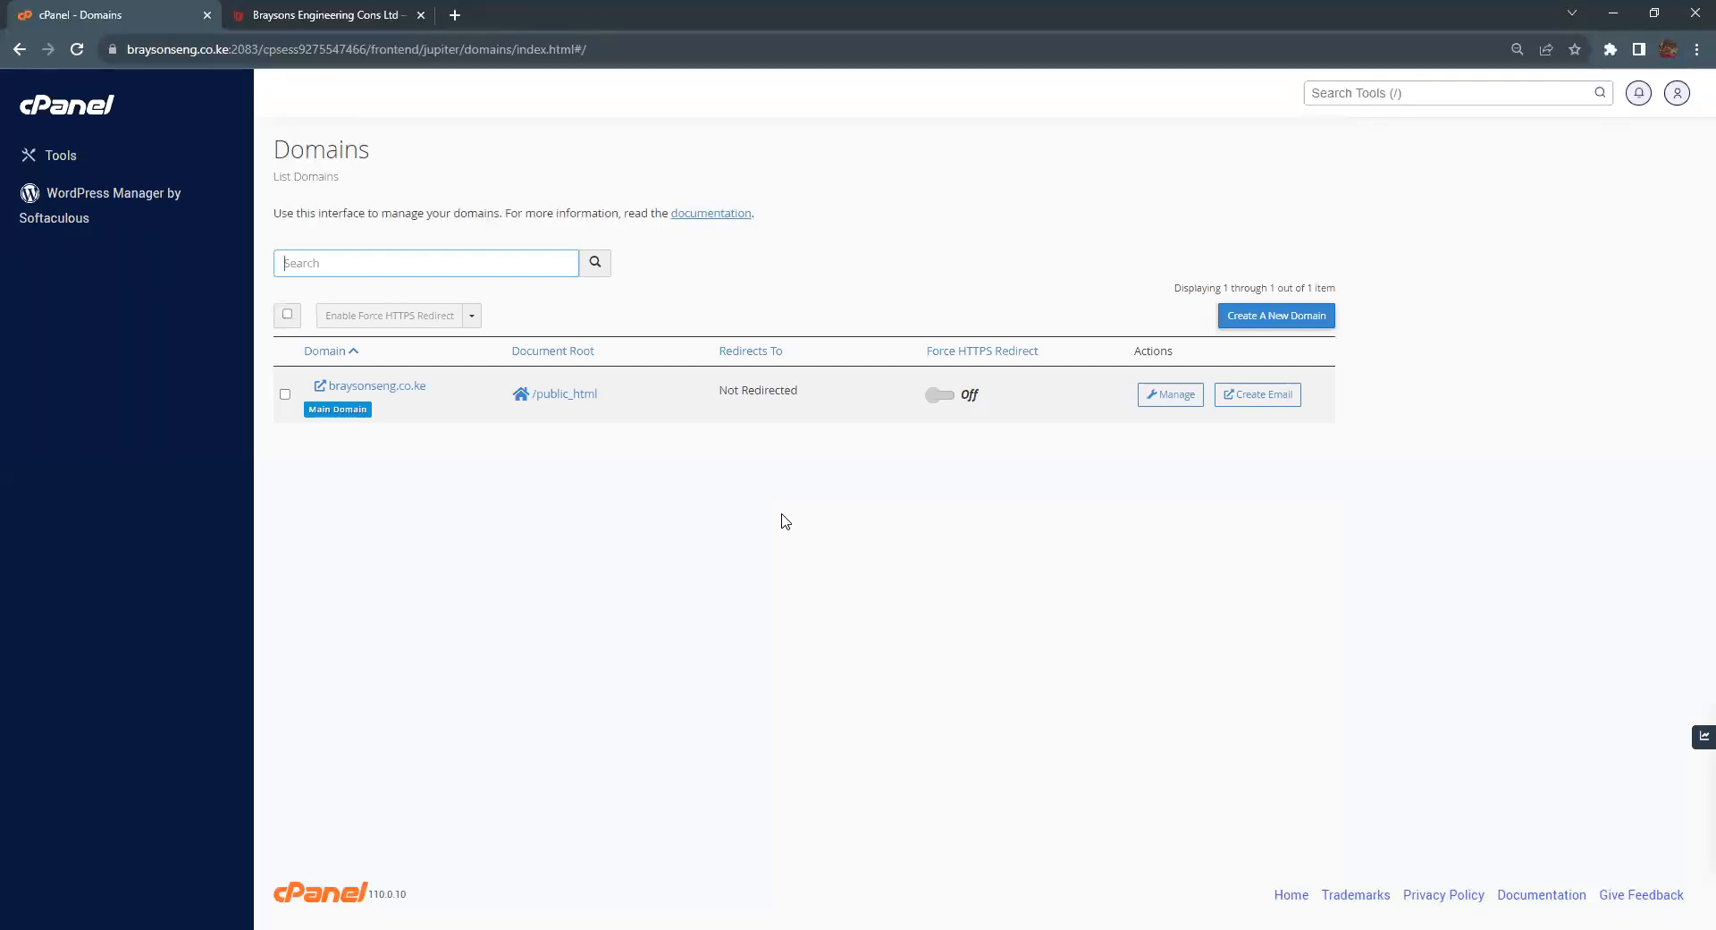
pyautogui.click(1278, 321)
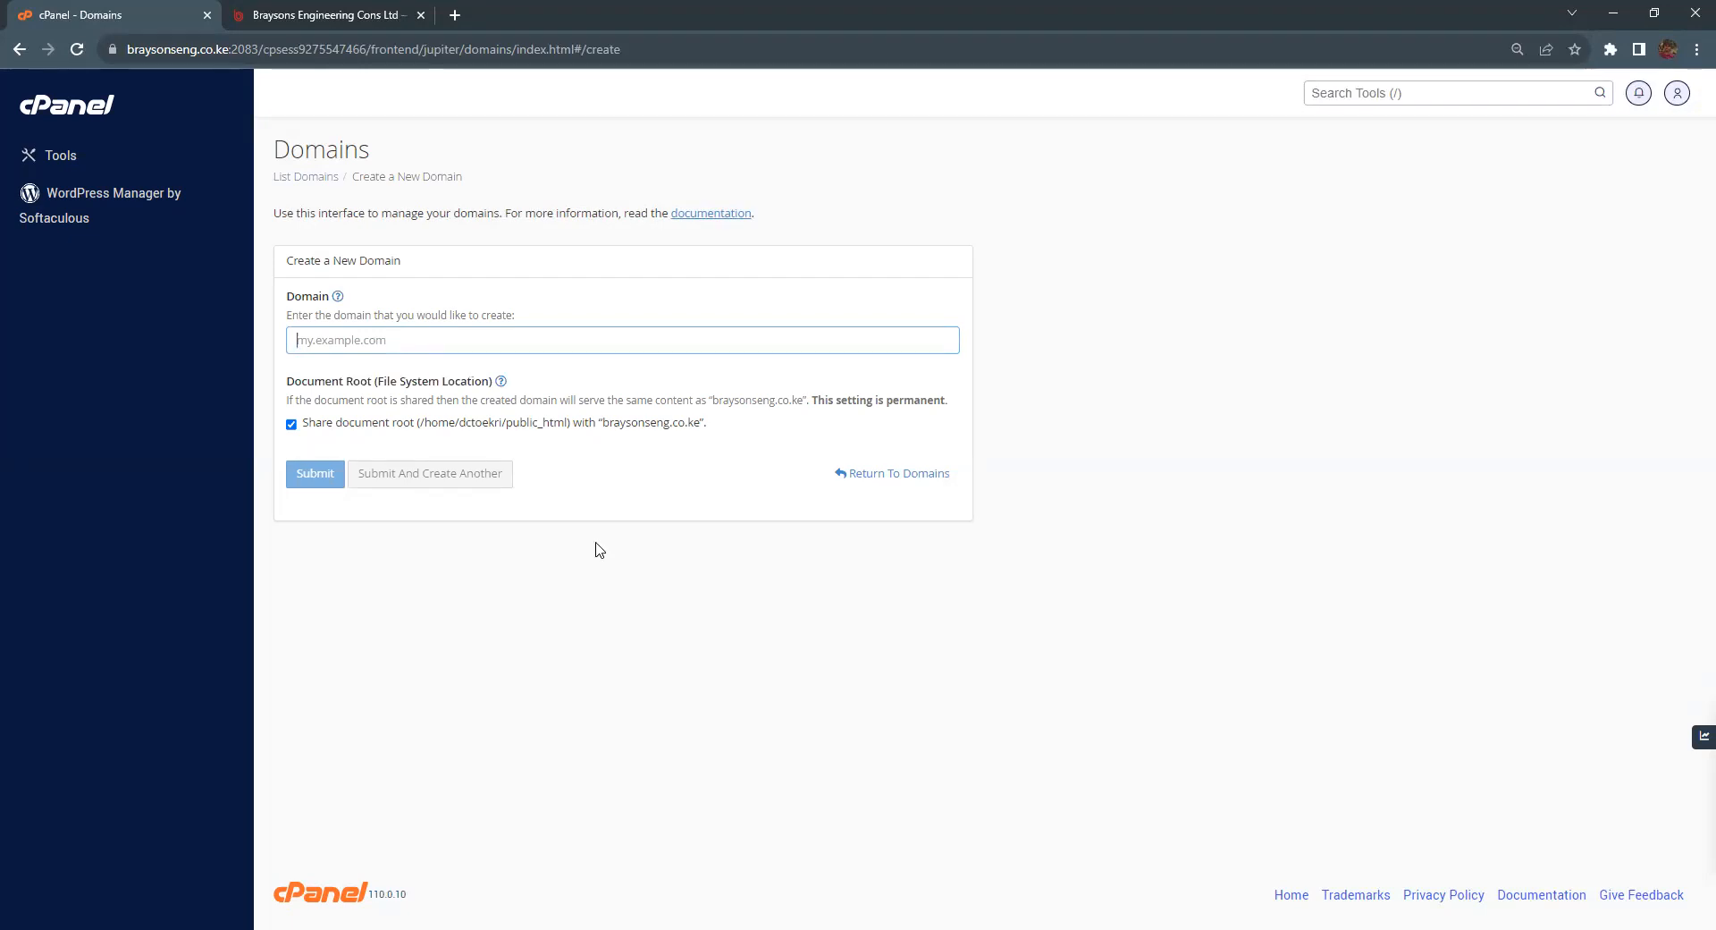
pyautogui.write('template.')
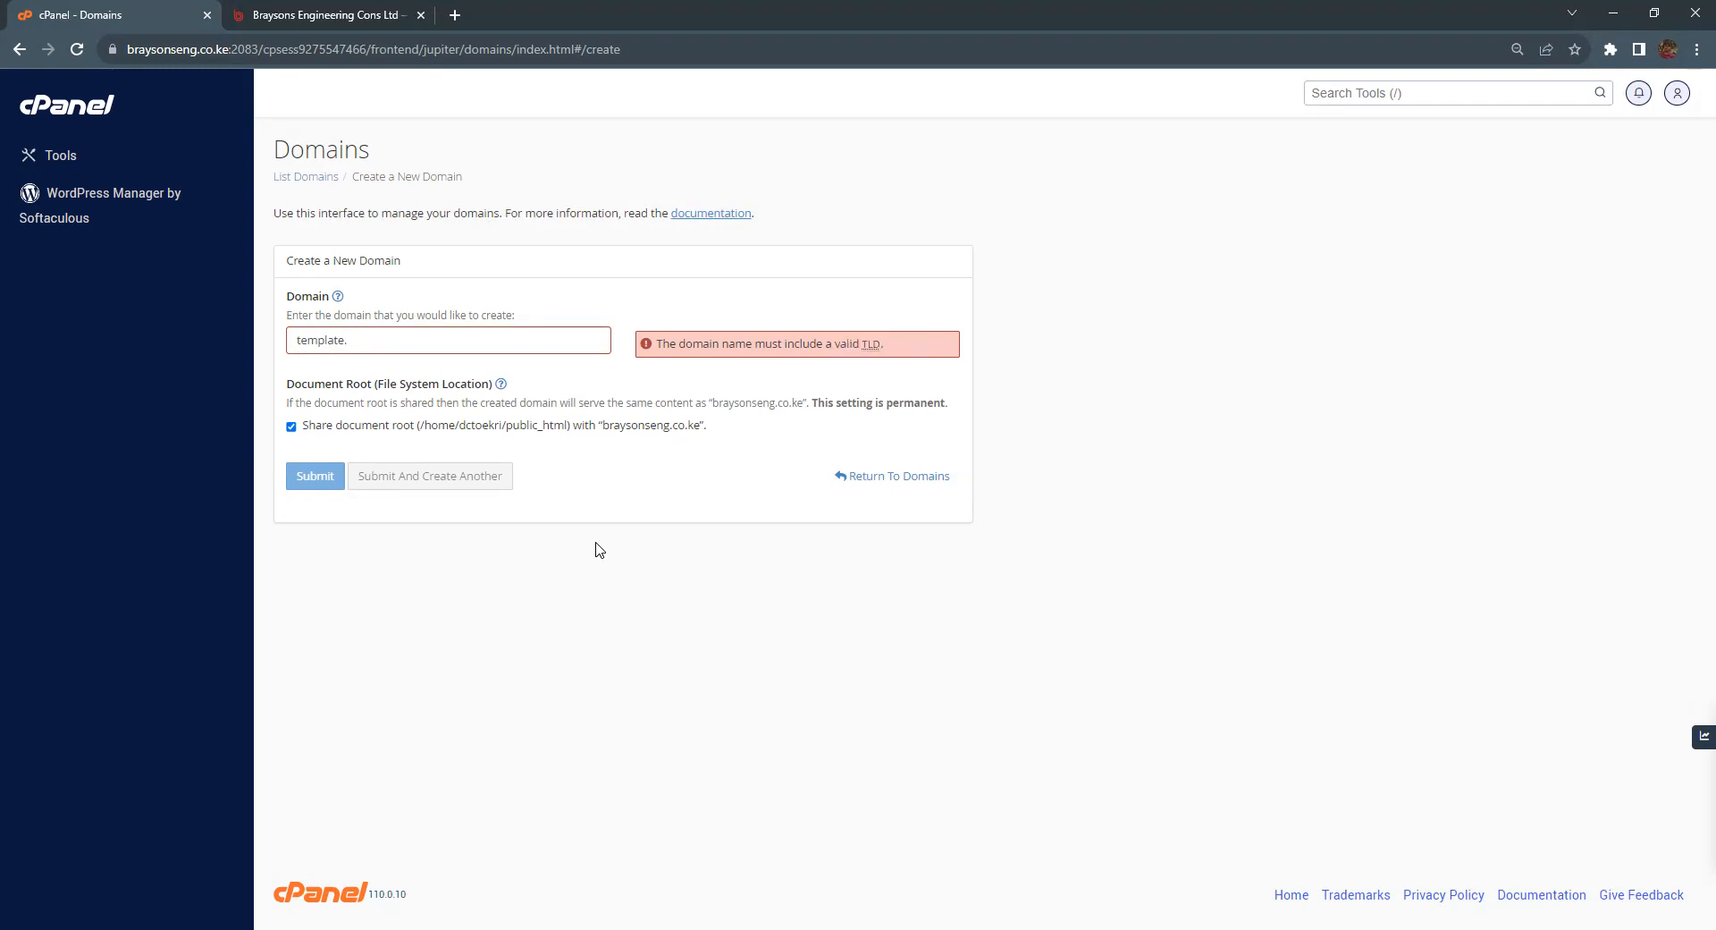
pyautogui.write('braysonseng')
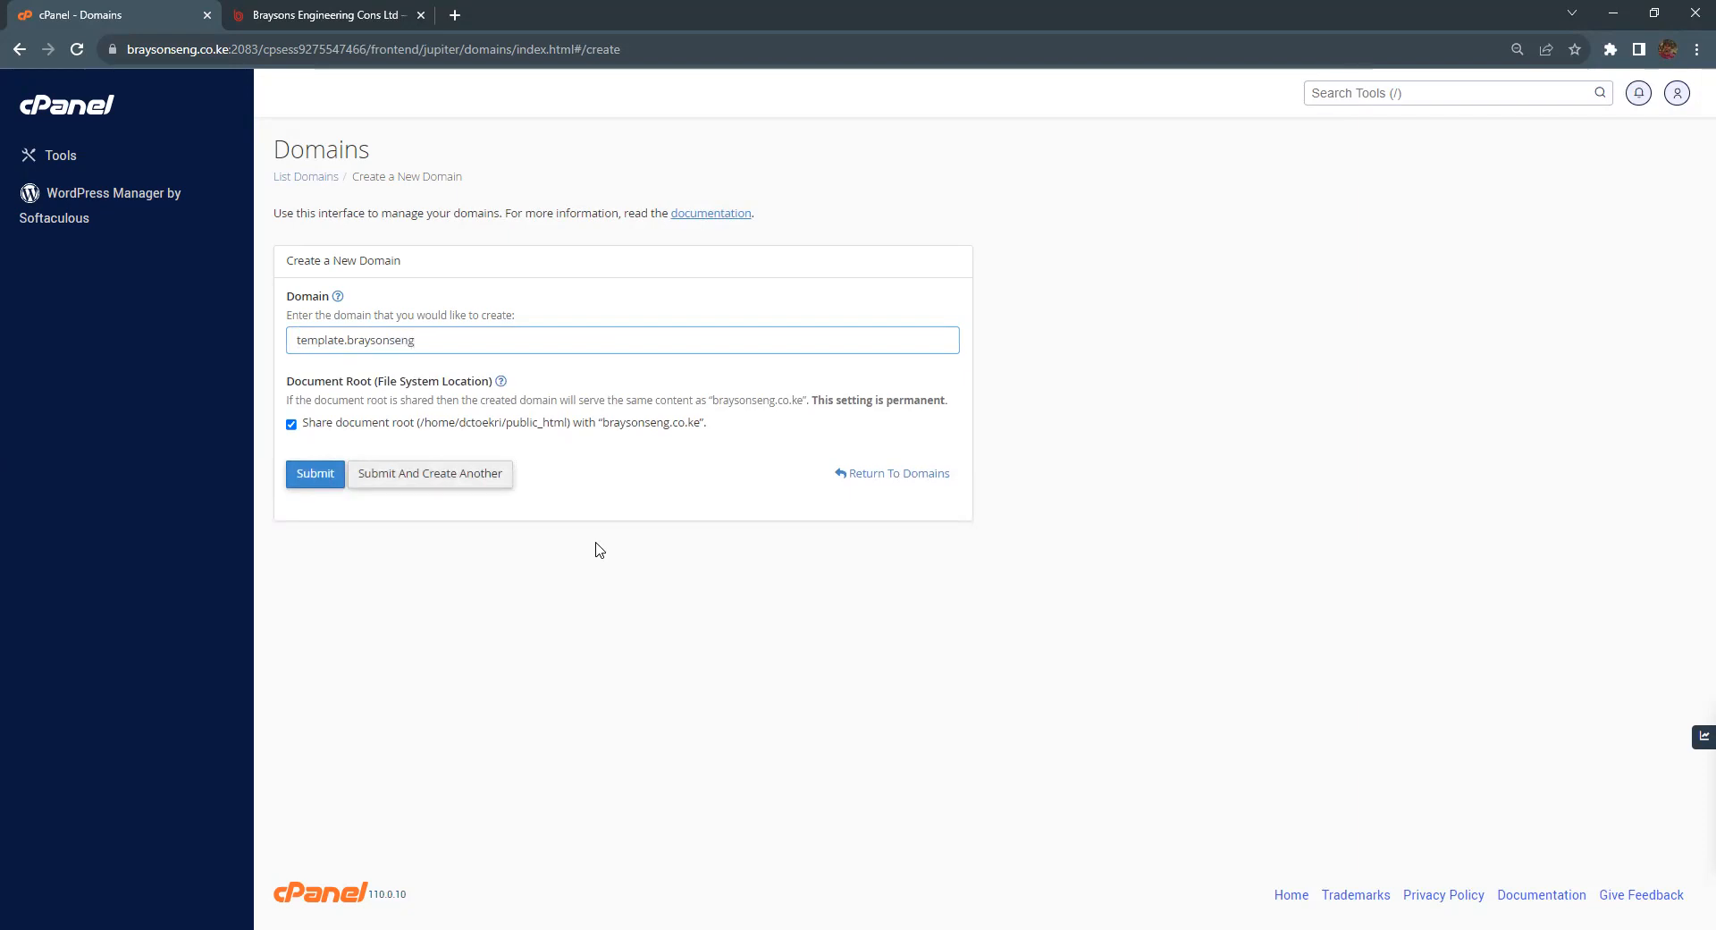
pyautogui.write('.co.ke')
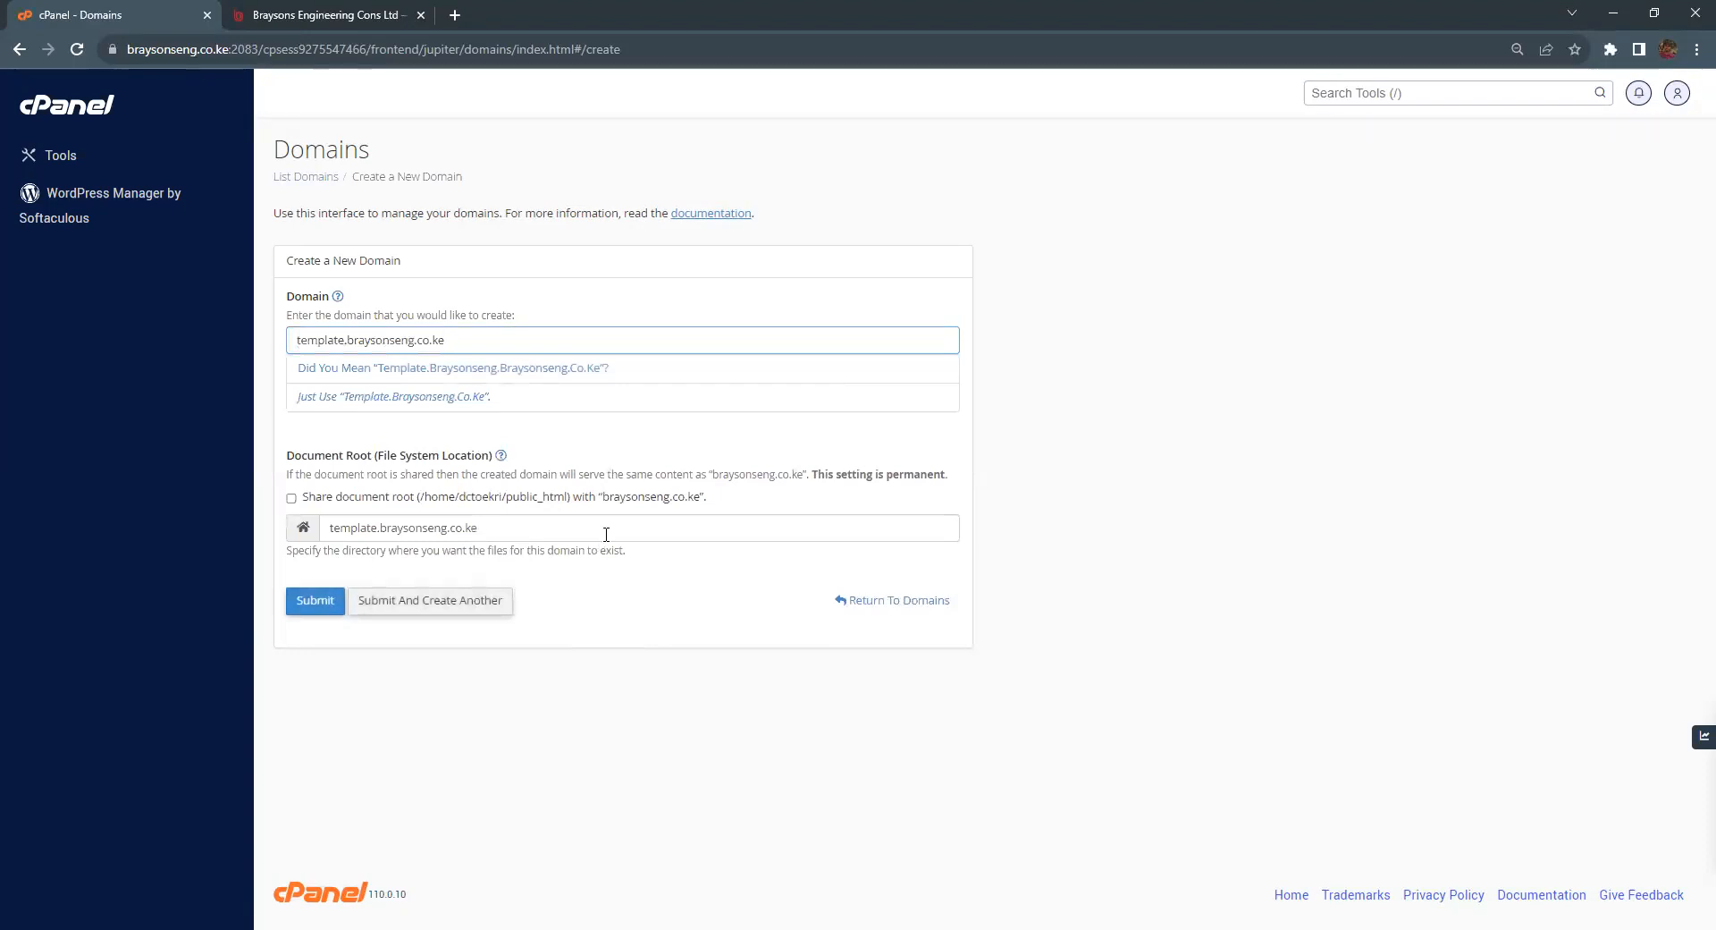
# Step: Submit the template.braysonseng.co.ke domain and check its new document root folder in File Manager
pyautogui.click(565, 295)
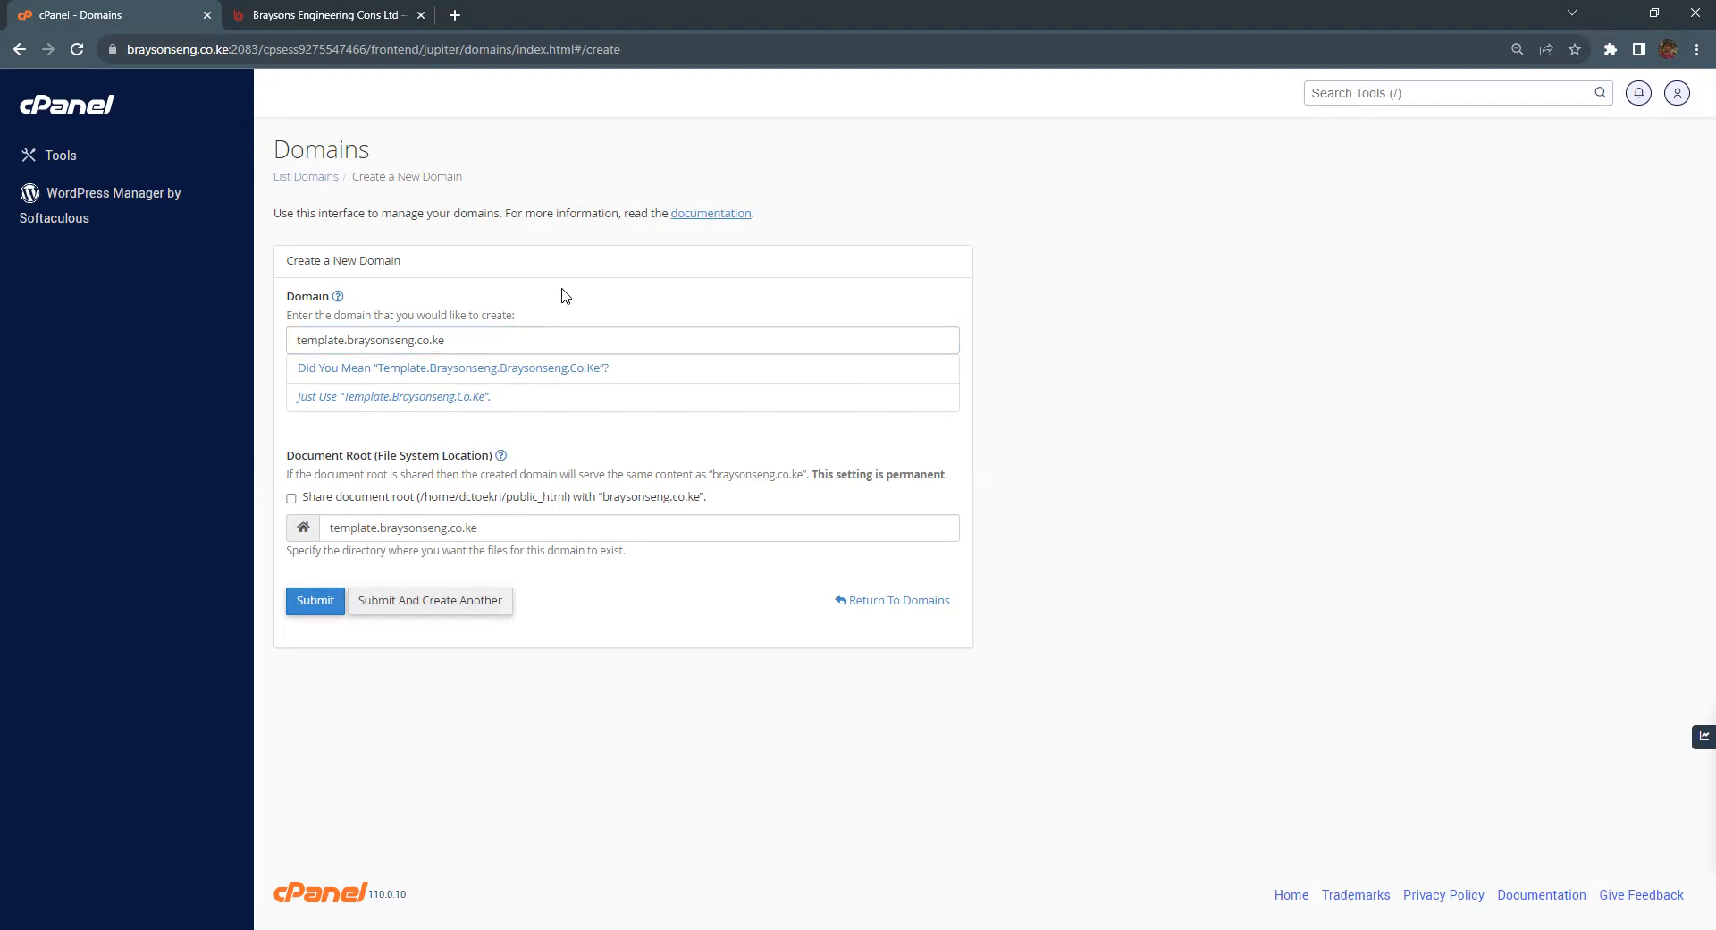
pyautogui.click(317, 604)
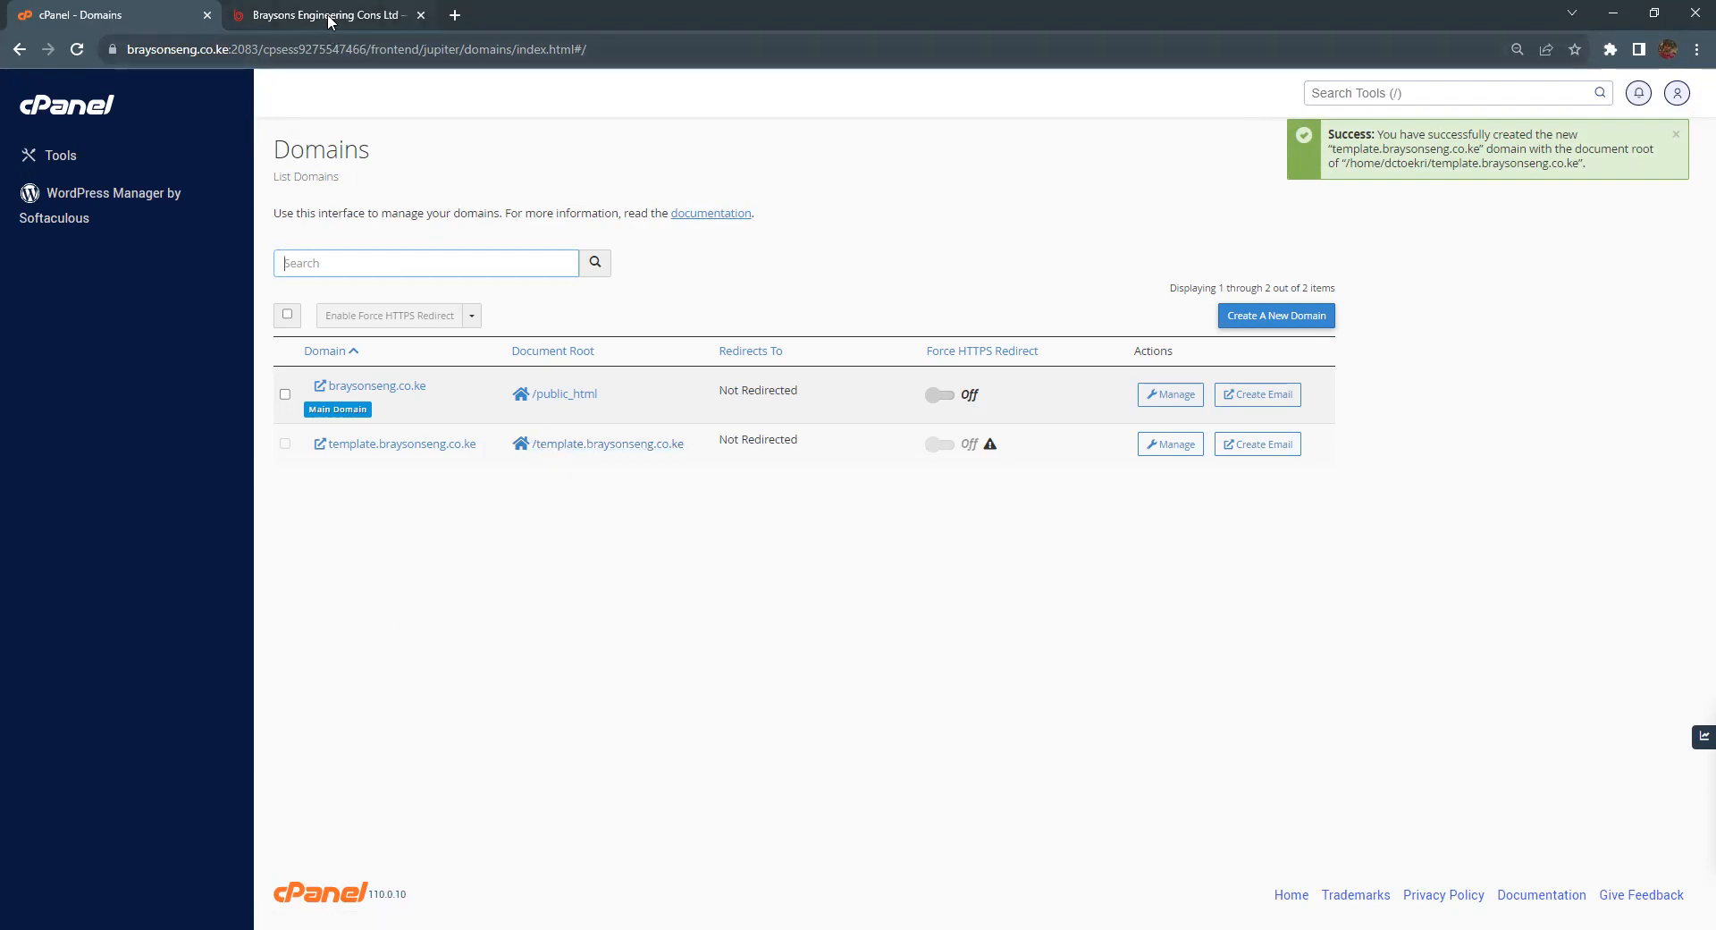
pyautogui.click(600, 447)
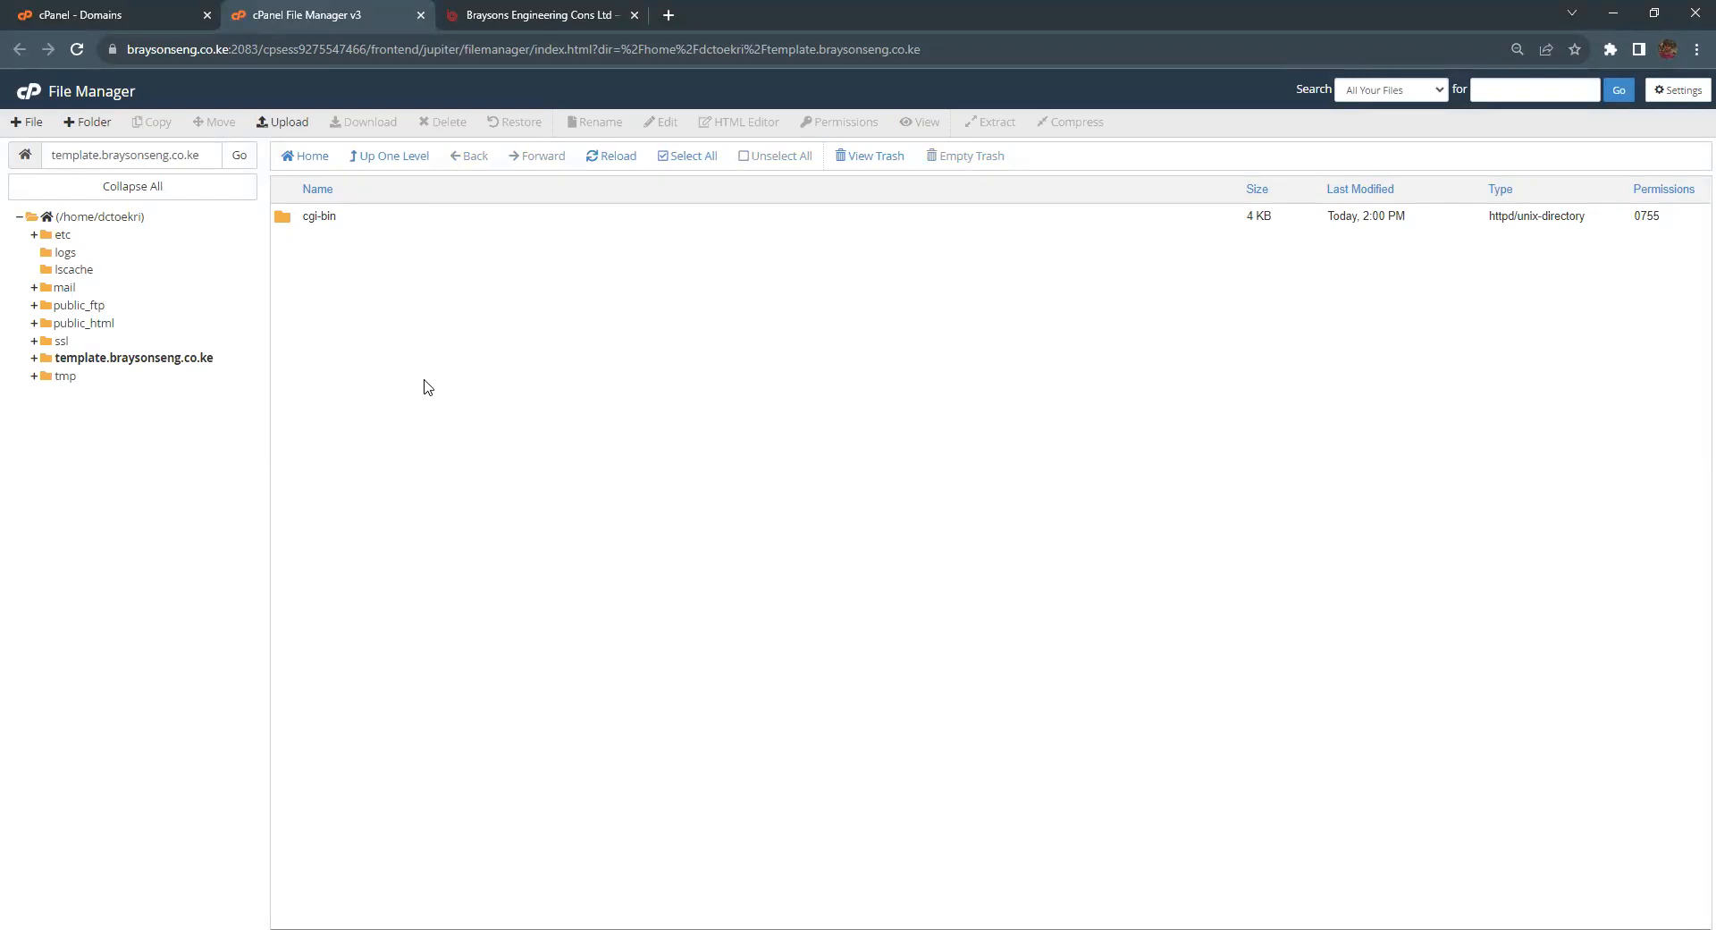
pyautogui.click(421, 14)
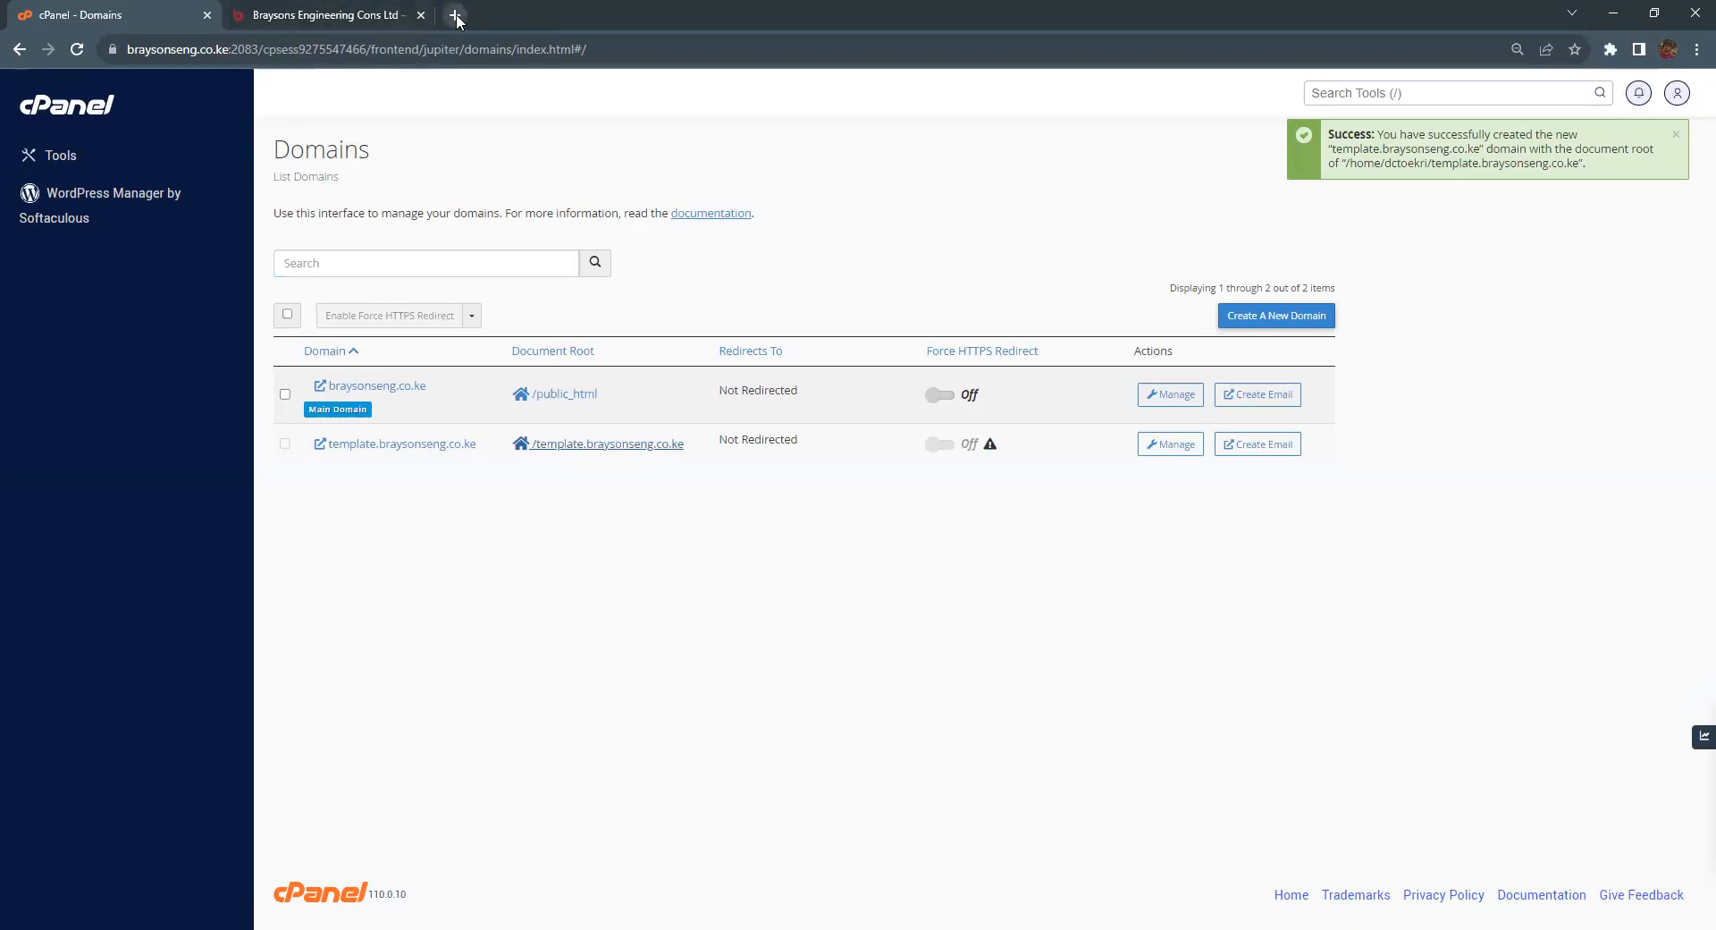
# Step: In a new tab, enter the template.braysonseng.co.ke address and submit it
pyautogui.click(457, 14)
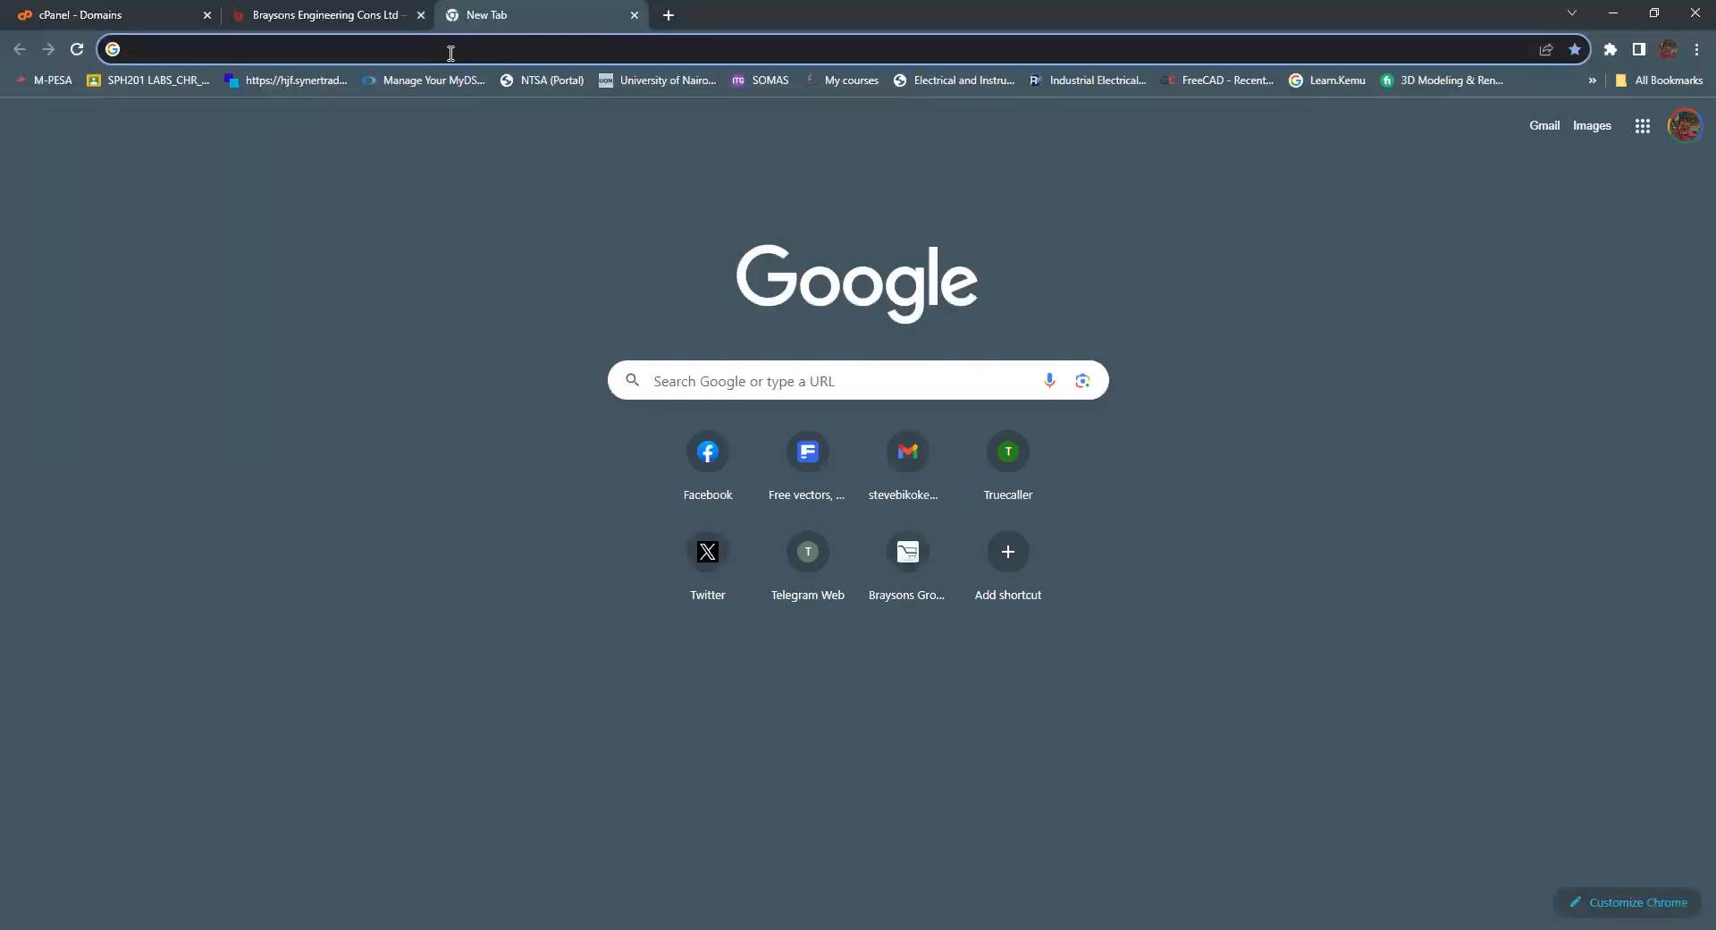
pyautogui.write('tempalte')
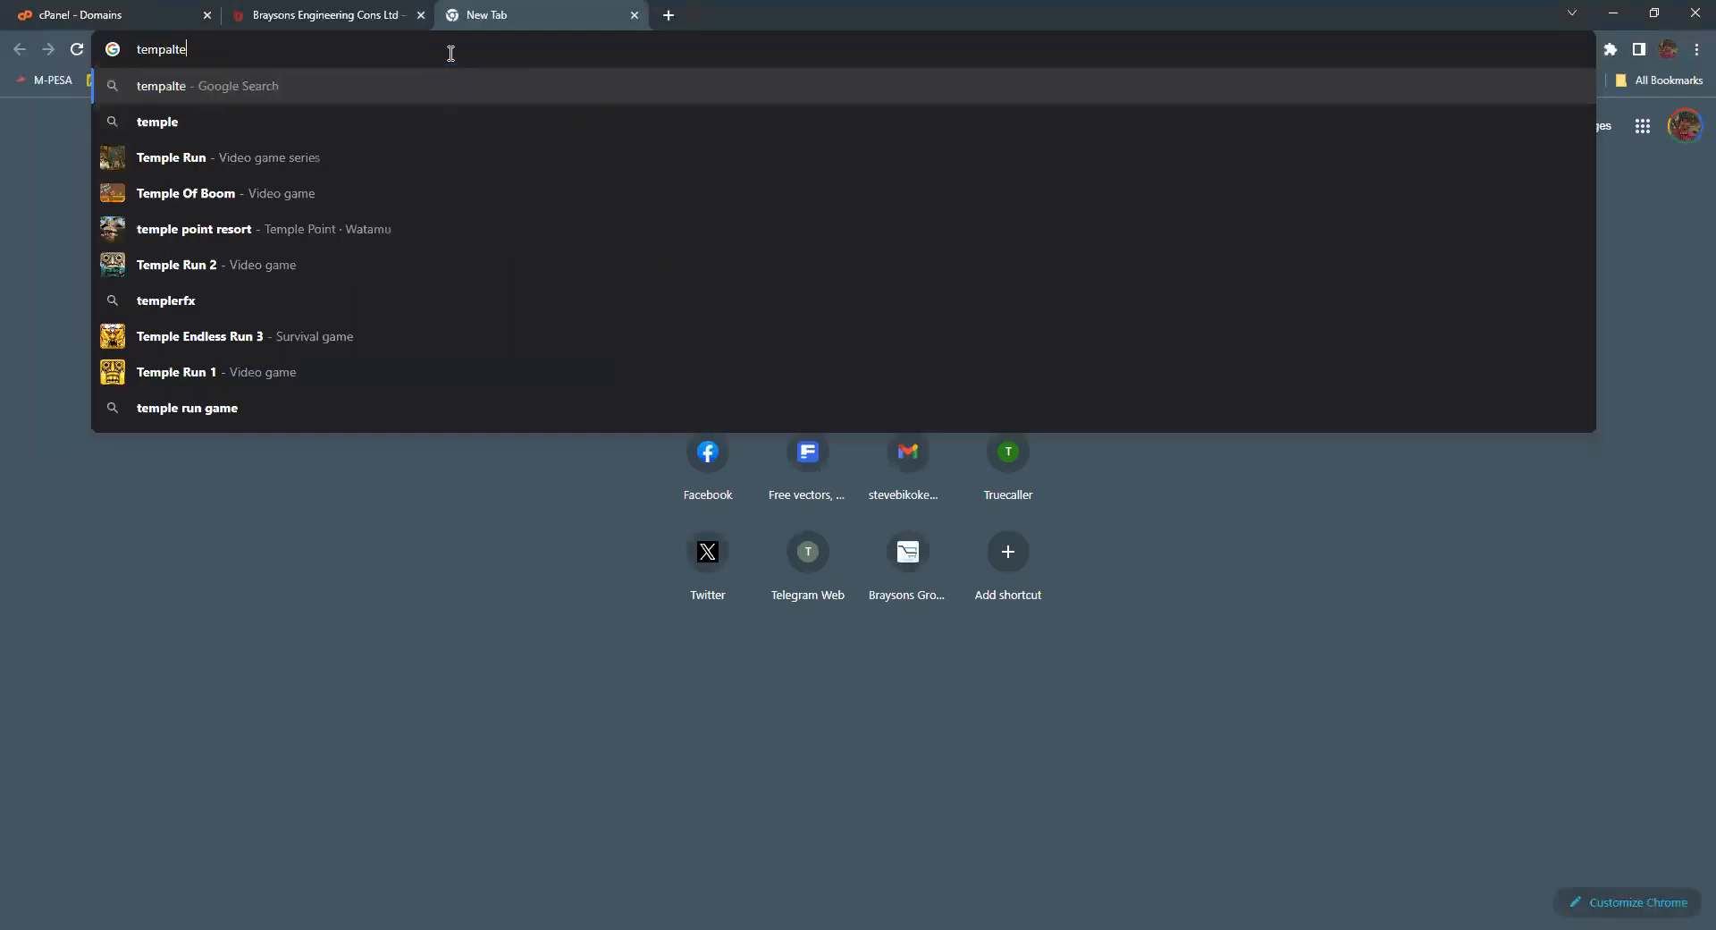
pyautogui.press('BackSpace')
pyautogui.press('BackSpace')
pyautogui.press('BackSpace')
pyautogui.press('BackSpace')
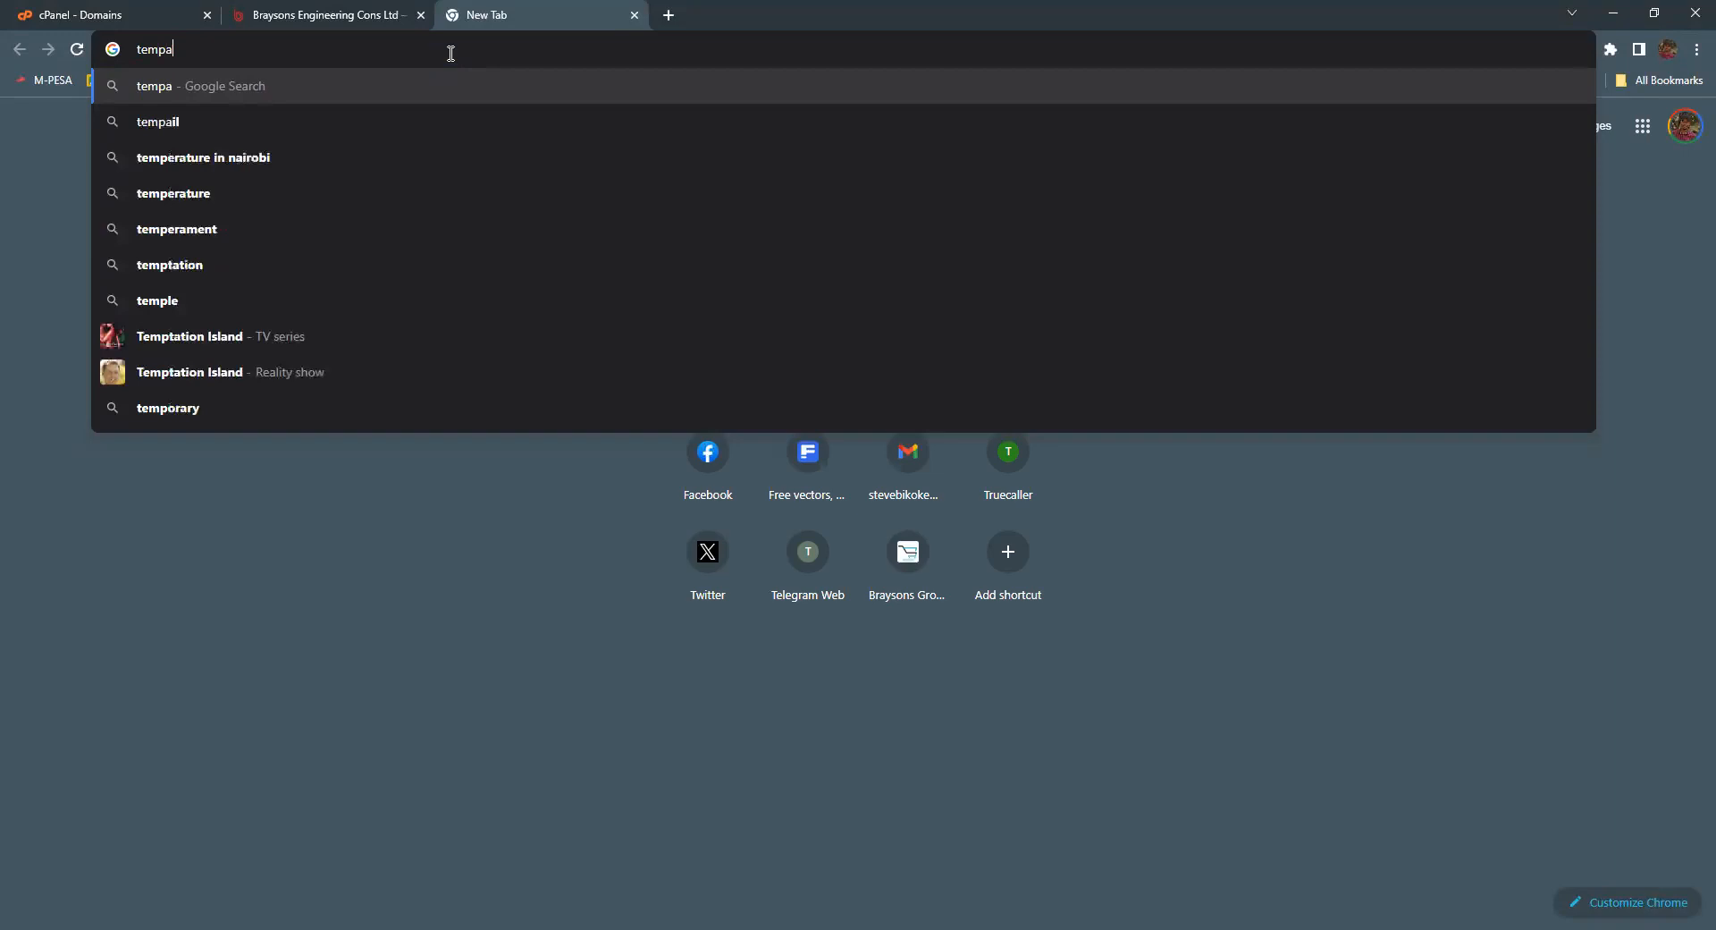
pyautogui.write('la')
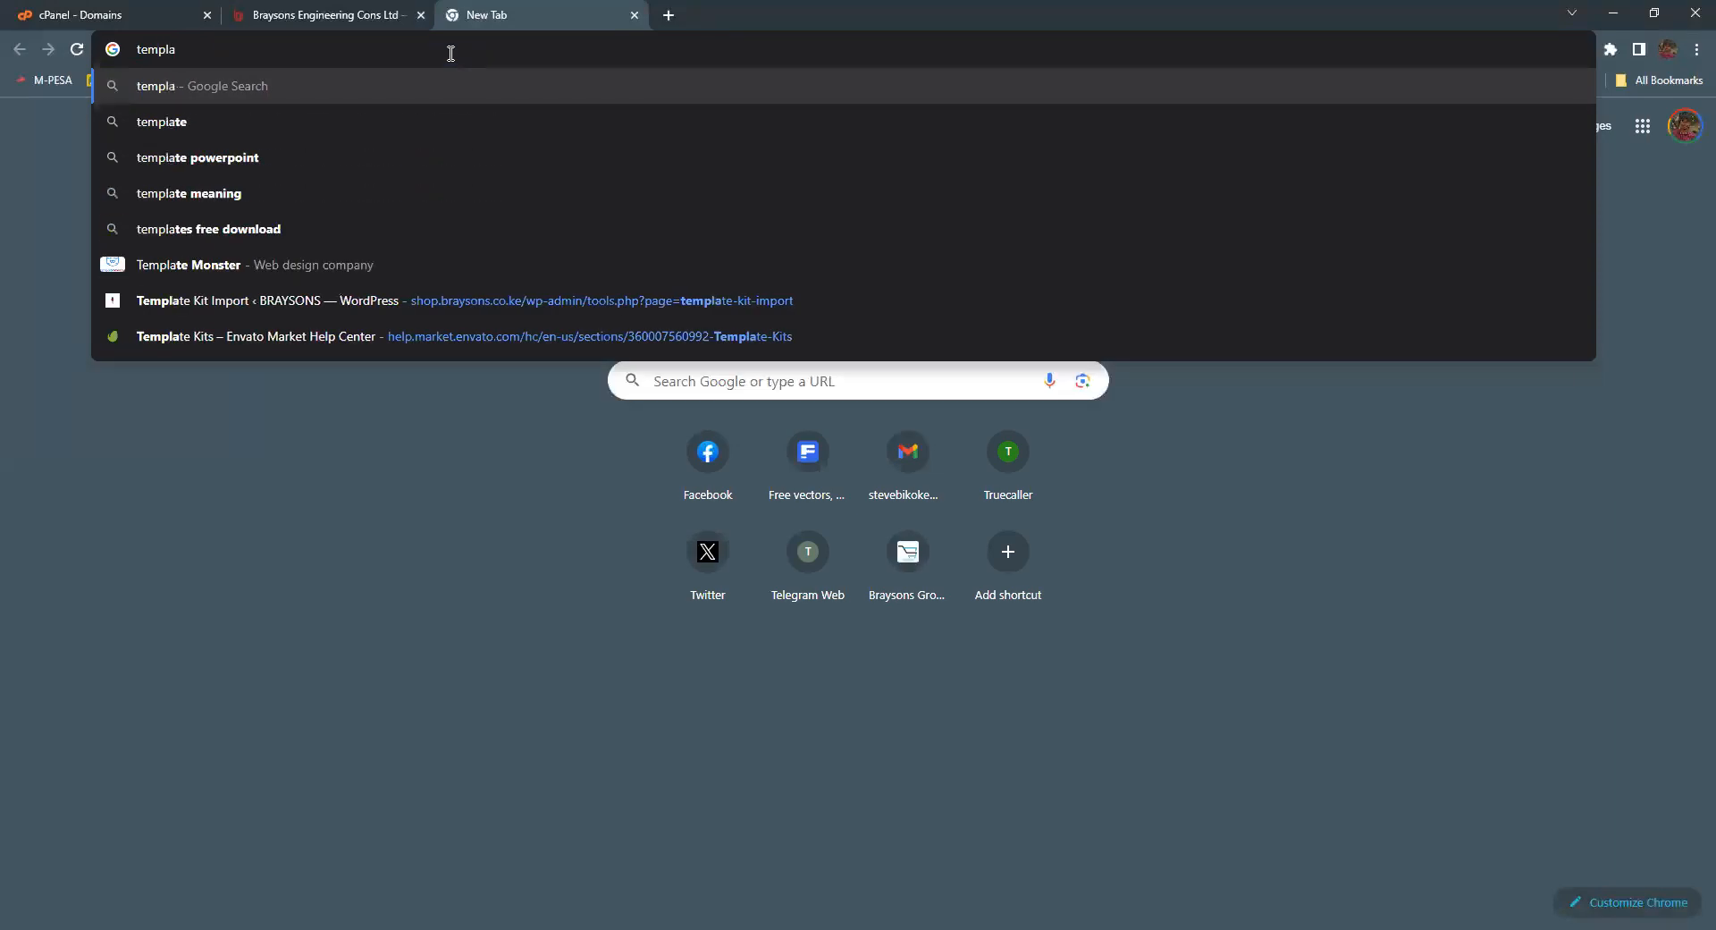
pyautogui.write('te')
pyautogui.write('.b')
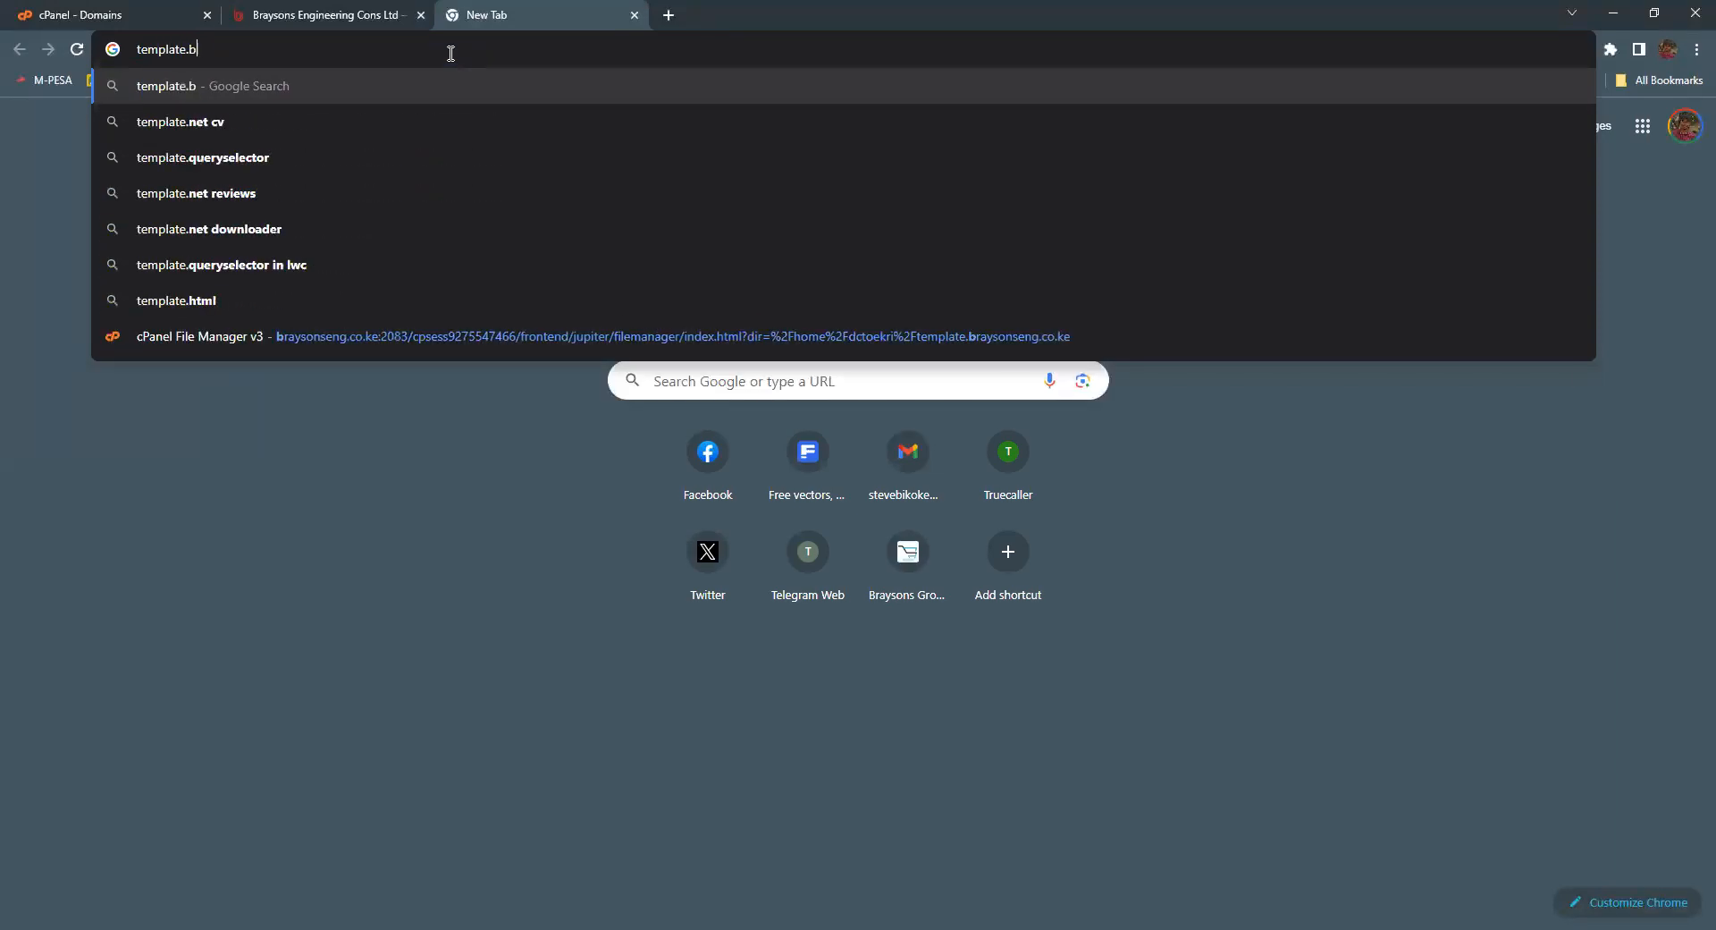
pyautogui.write('raysonseng.ci')
pyautogui.write('o,ke')
pyautogui.press('Return')
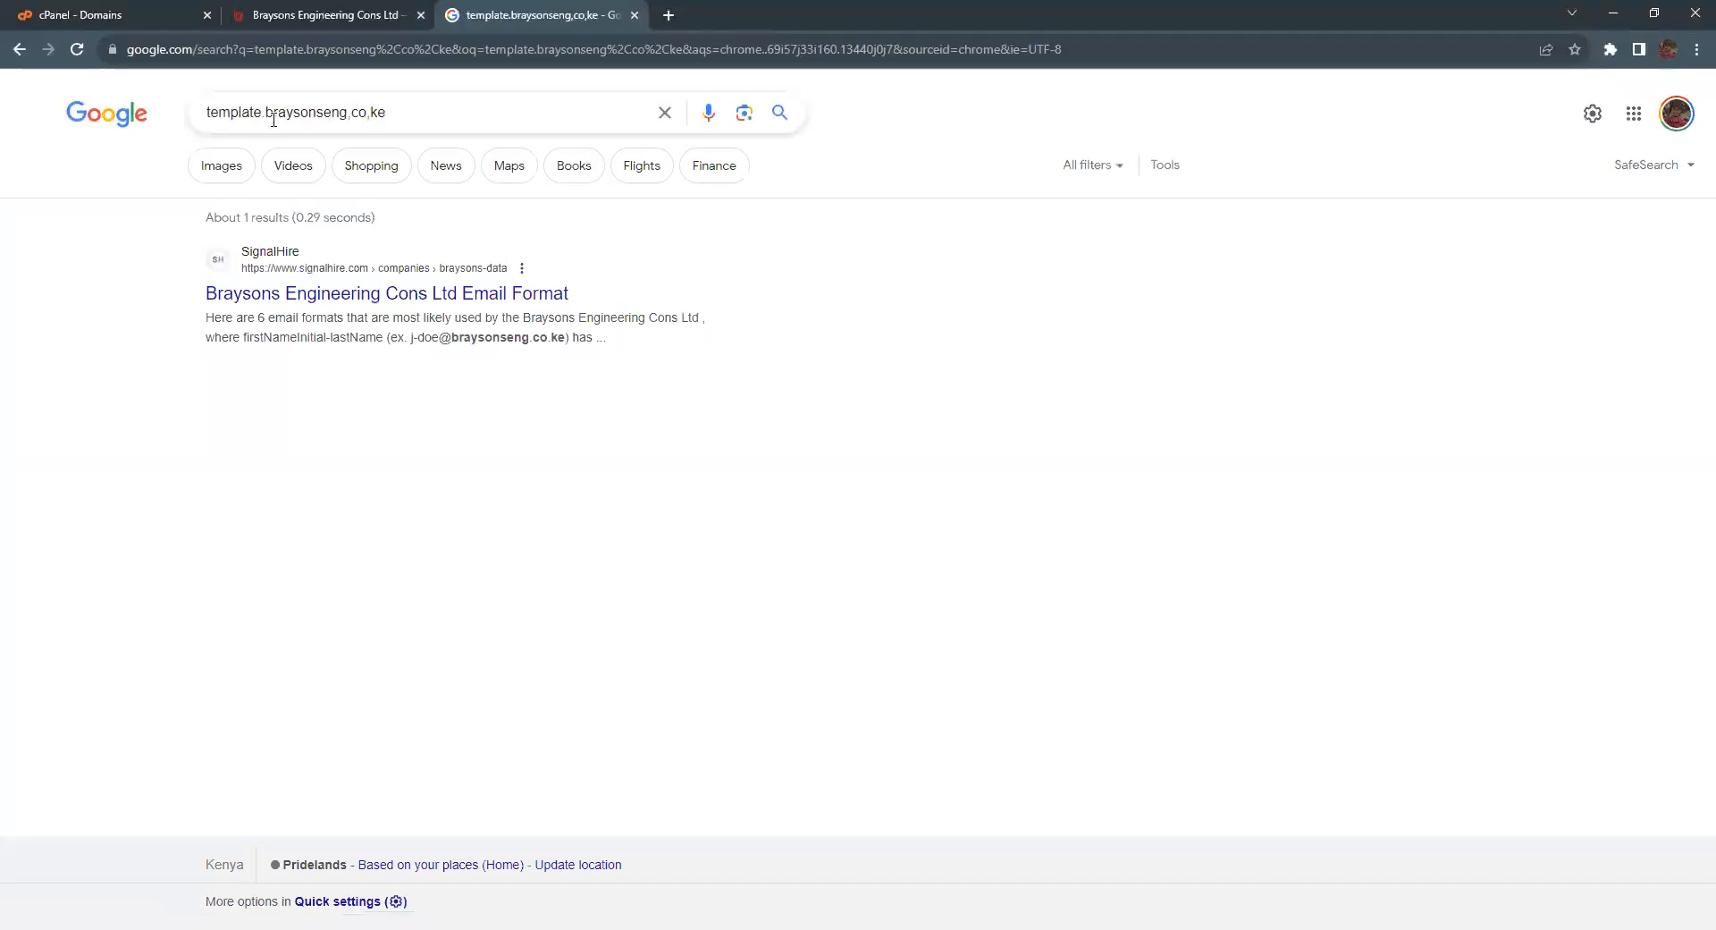
# Step: Fix the mistyped address to template.braysonseng.co.ke and load its cgi-bin index
pyautogui.click(352, 114)
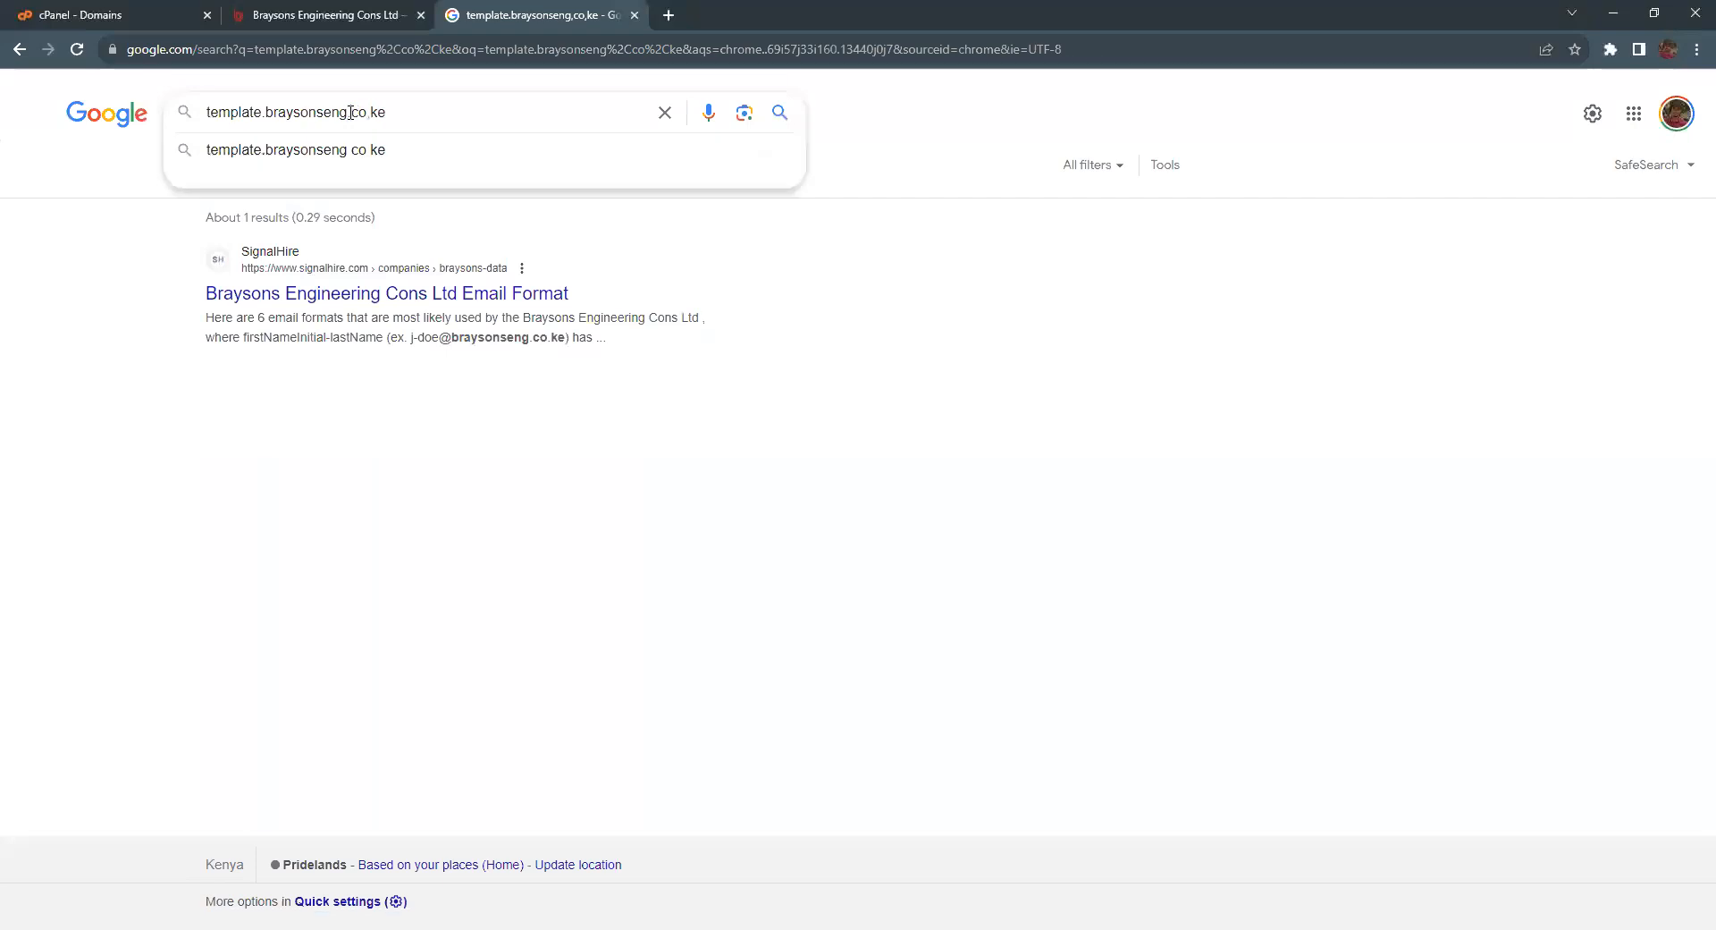
pyautogui.hotkey('ctrl', 'a')
pyautogui.hotkey('ctrl', 'c')
pyautogui.click(372, 54)
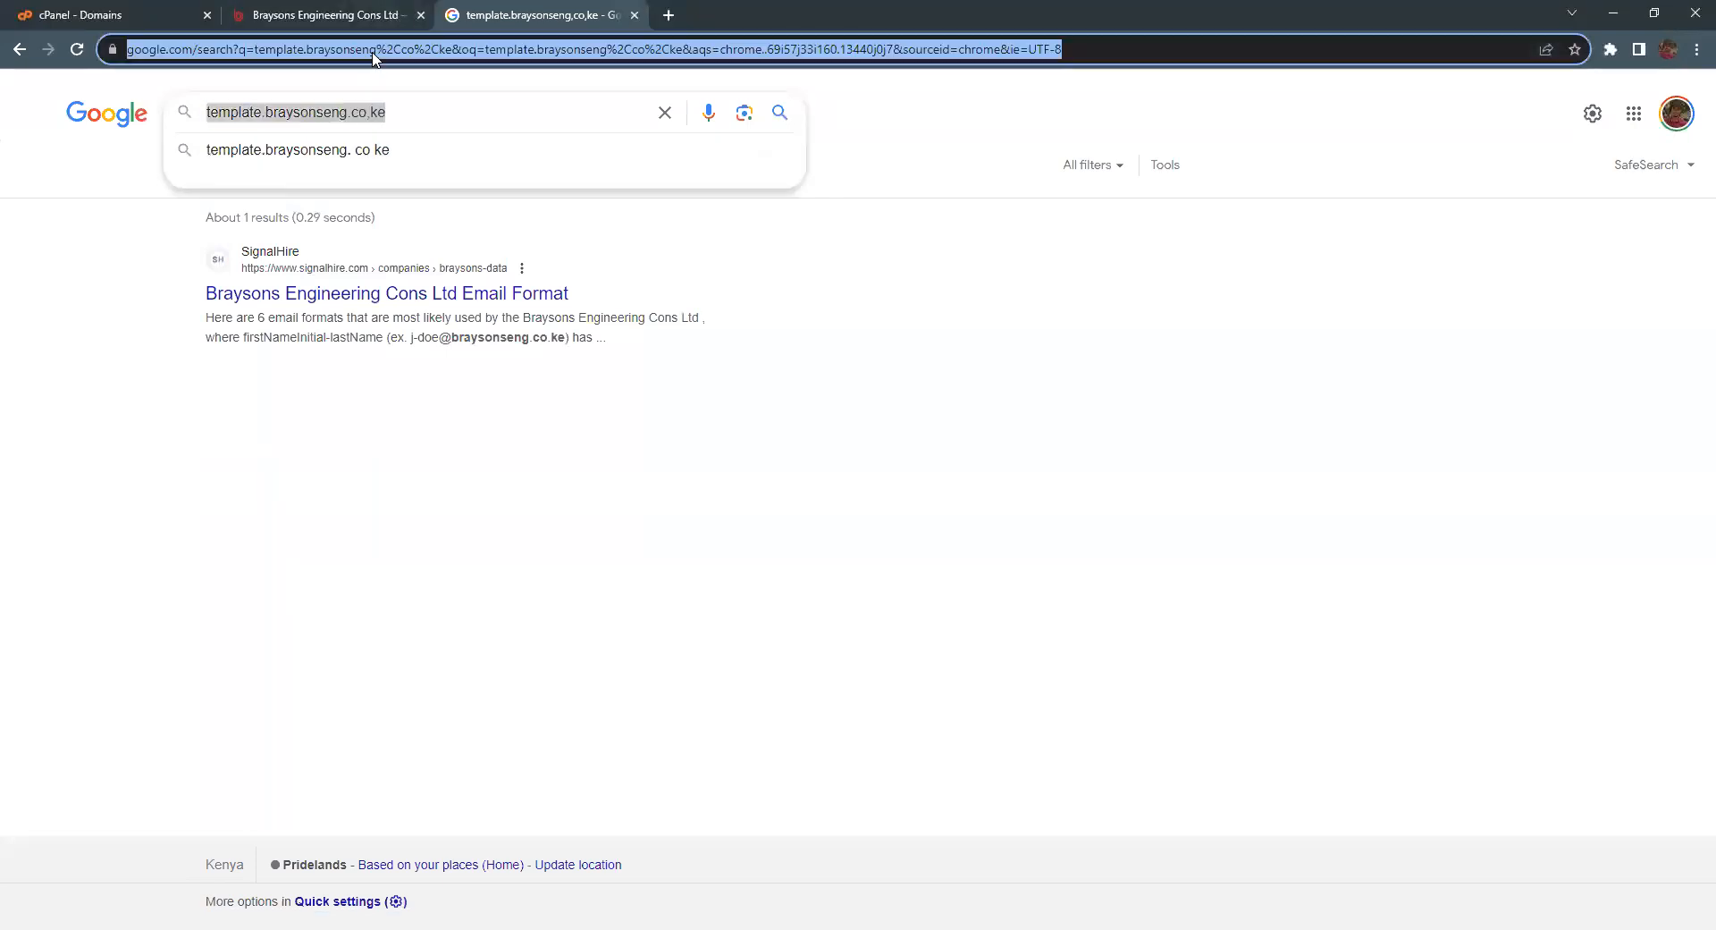
pyautogui.hotkey('ctrl', 'v')
pyautogui.press('Return')
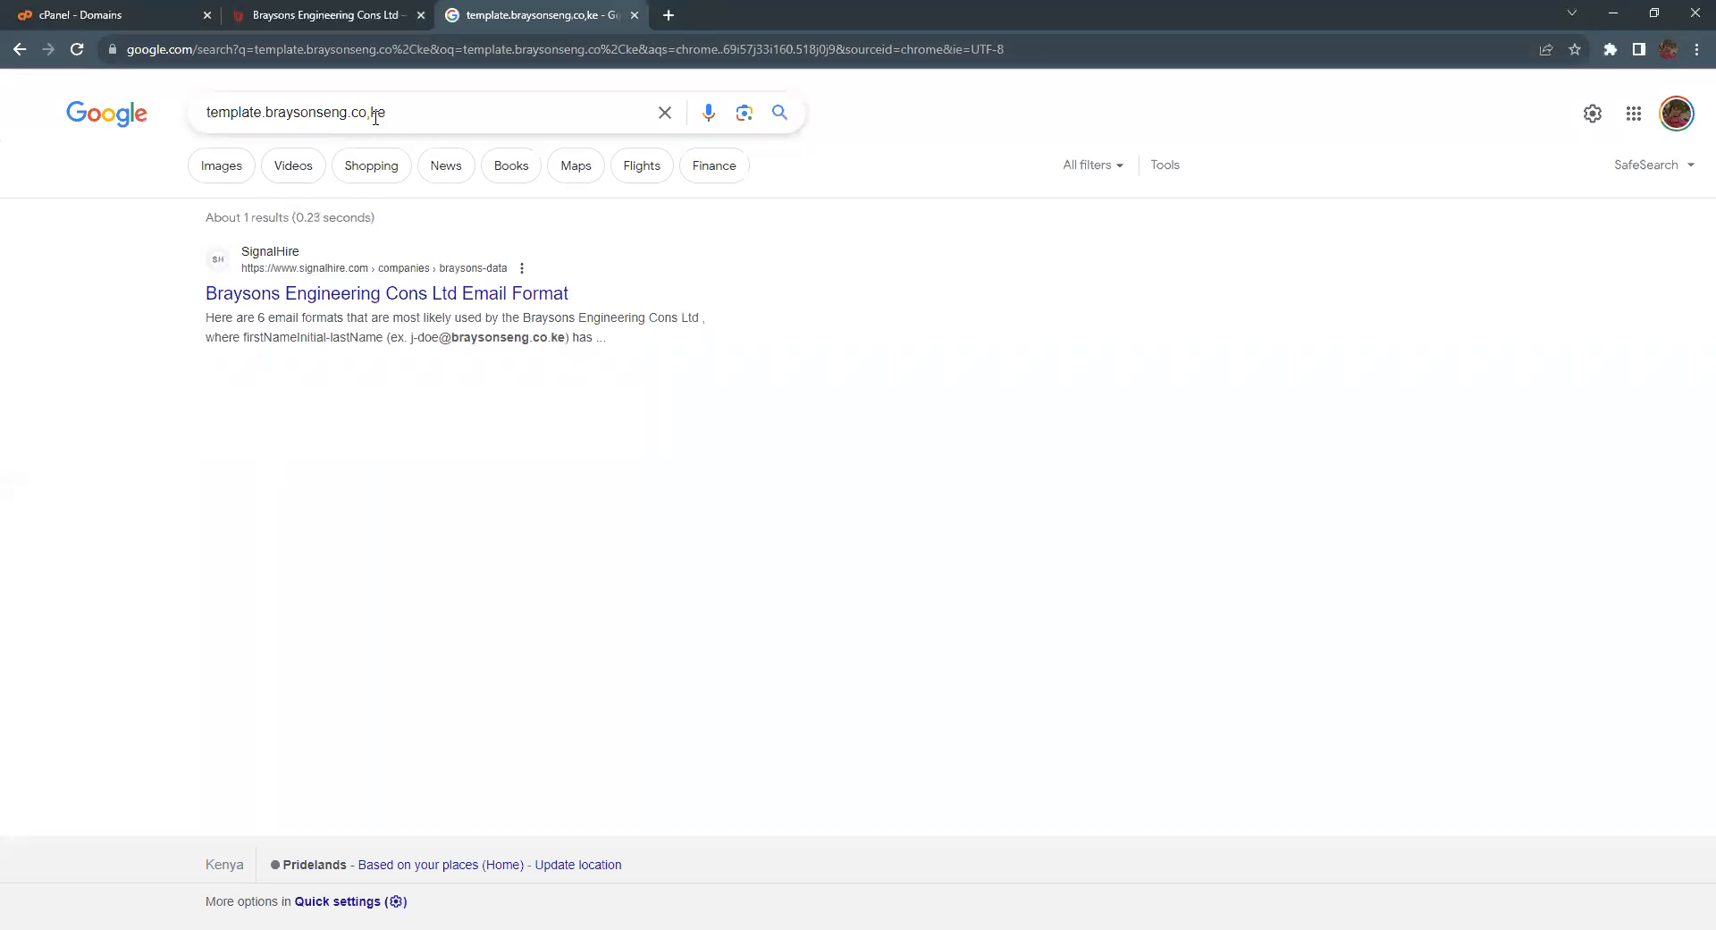
pyautogui.click(363, 57)
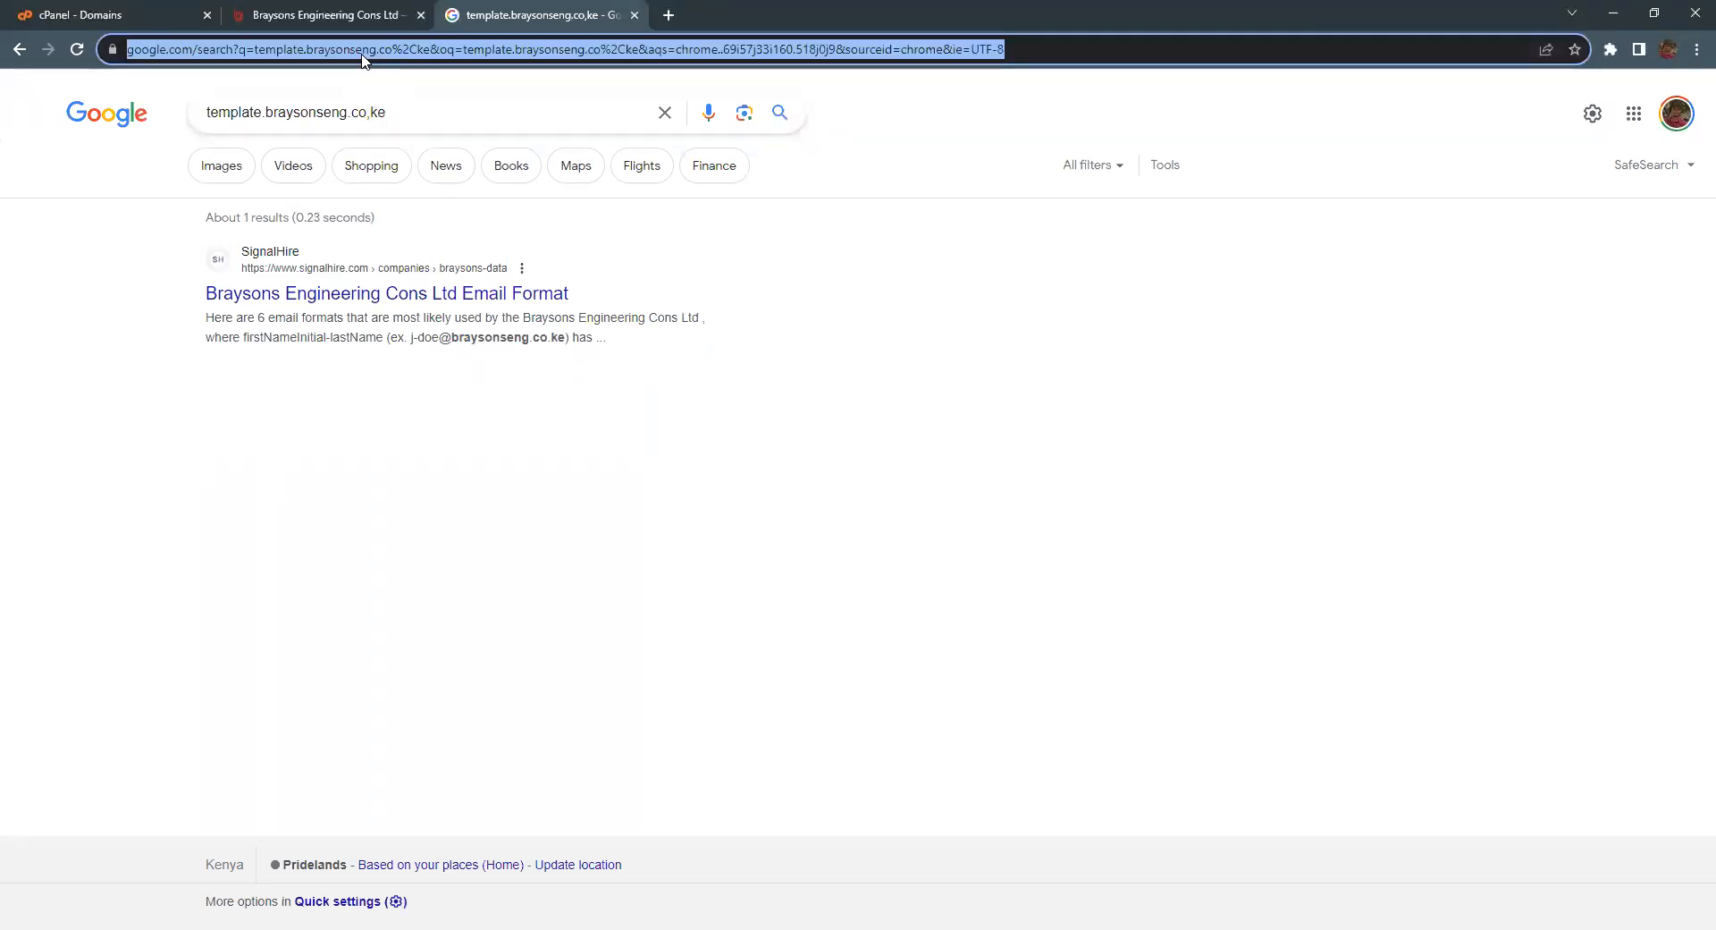
pyautogui.hotkey('ctrl', 'v')
pyautogui.click(279, 51)
pyautogui.doubleClick(280, 51)
pyautogui.press('BackSpace')
pyautogui.press('BackSpace')
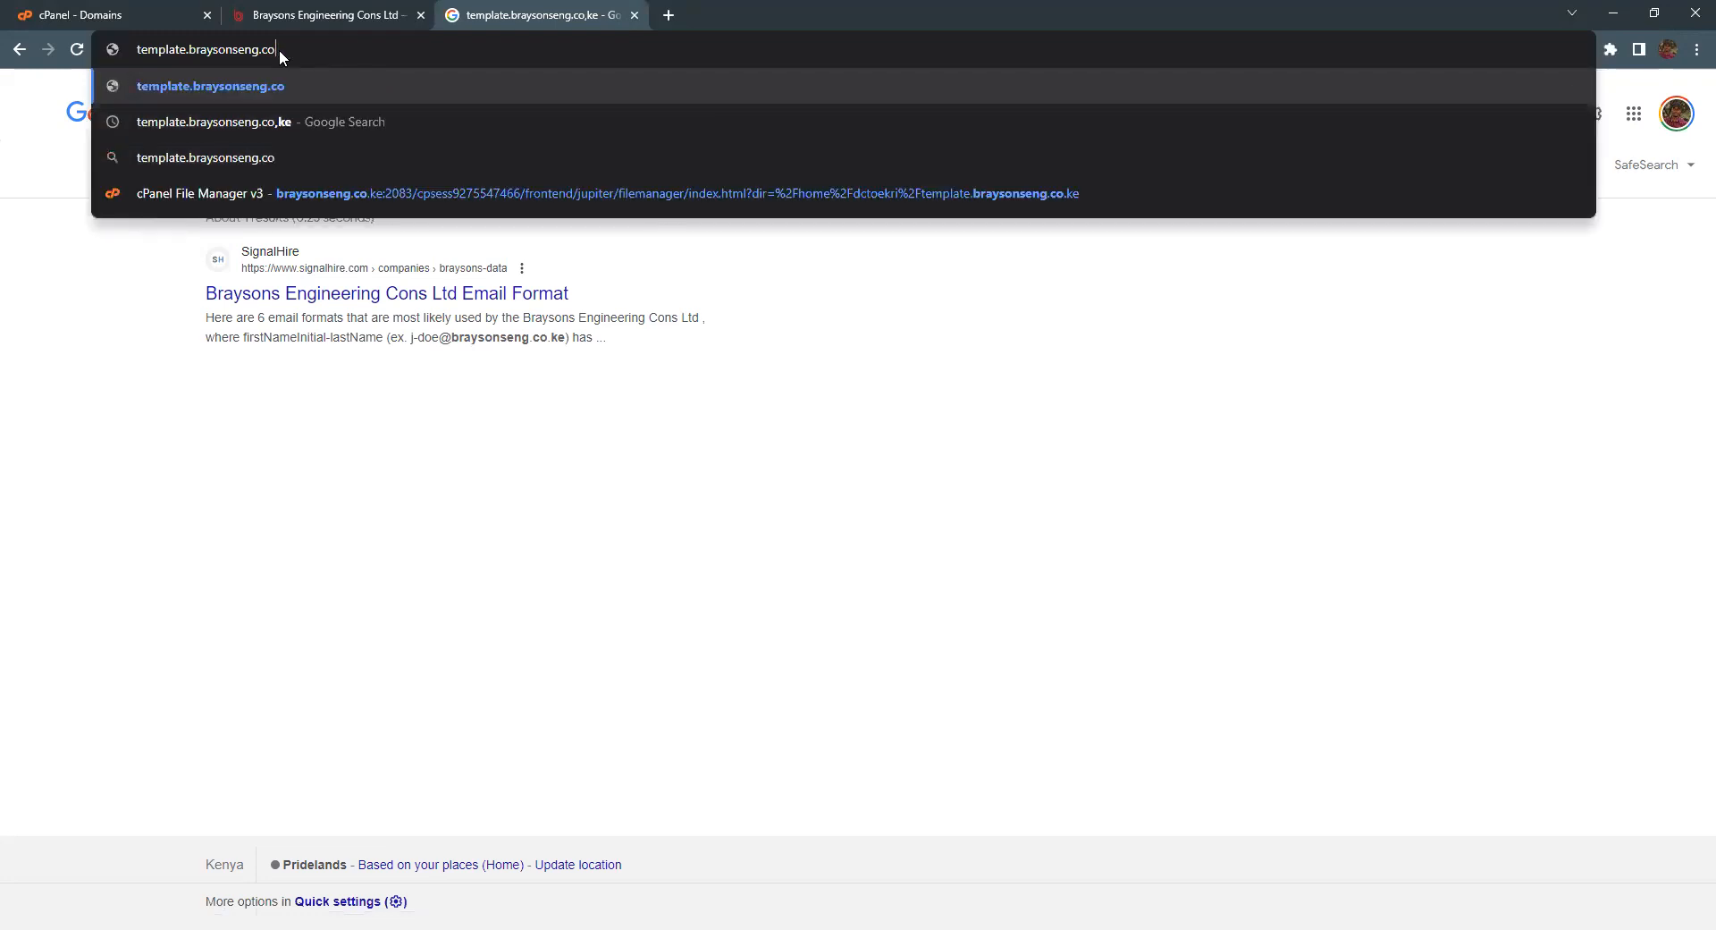
pyautogui.write('.ke')
pyautogui.press('Return')
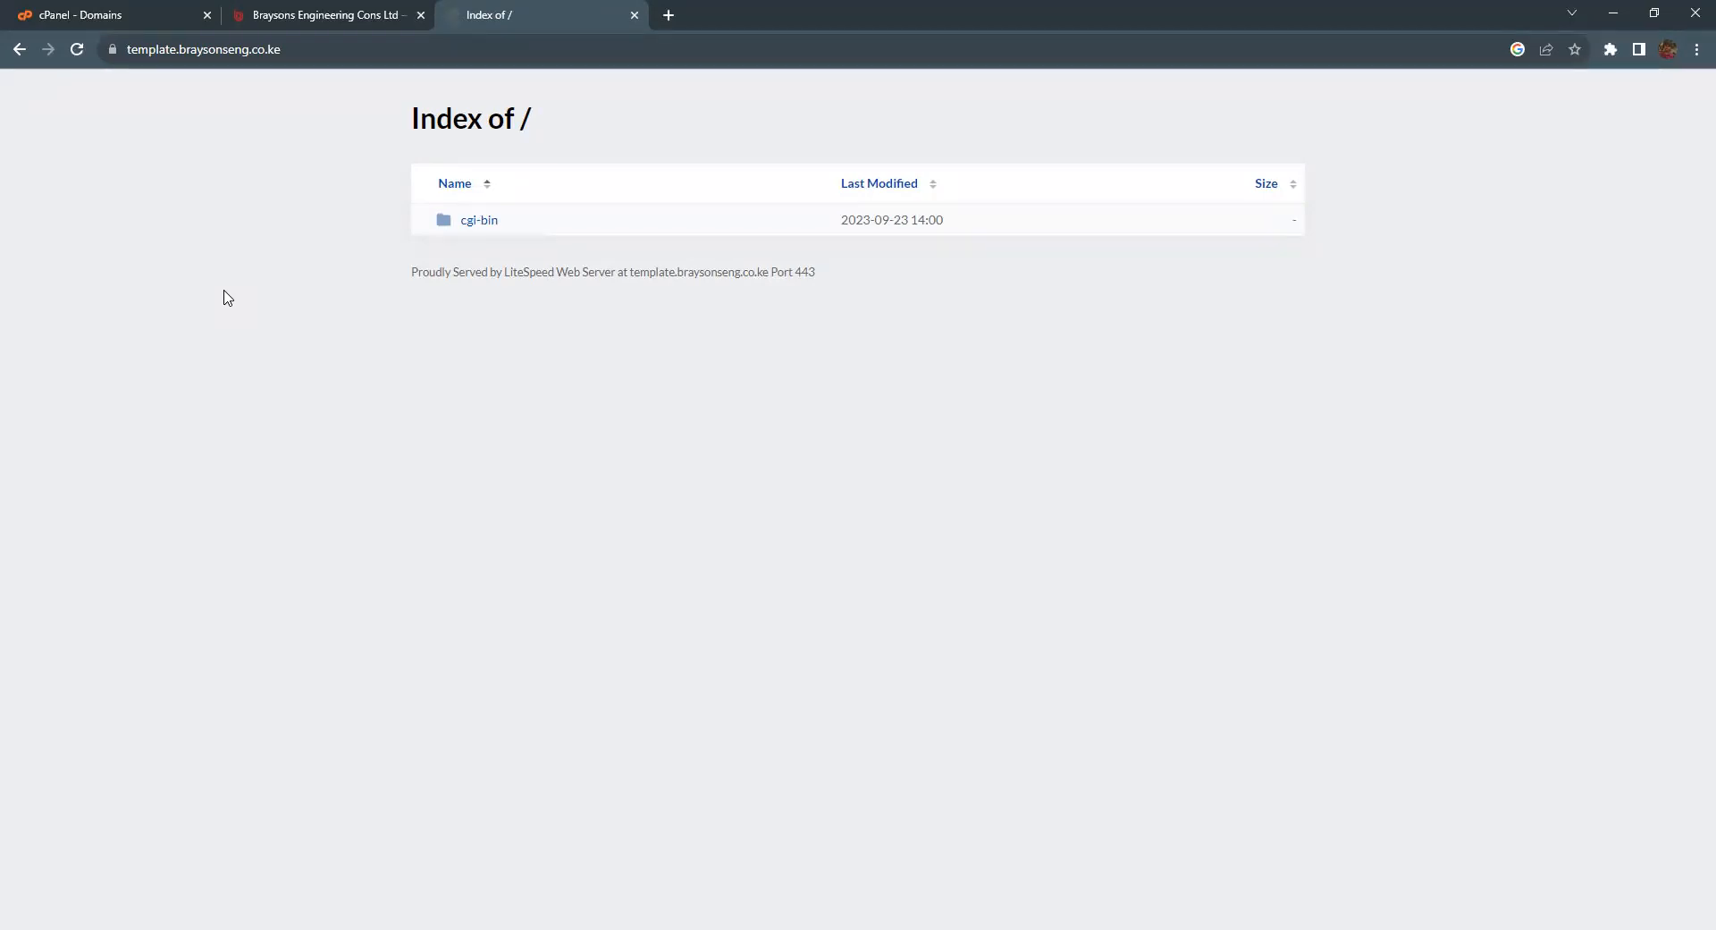
# Step: Return to cPanel's Tools dashboard and open File Manager from the Files section
pyautogui.click(106, 16)
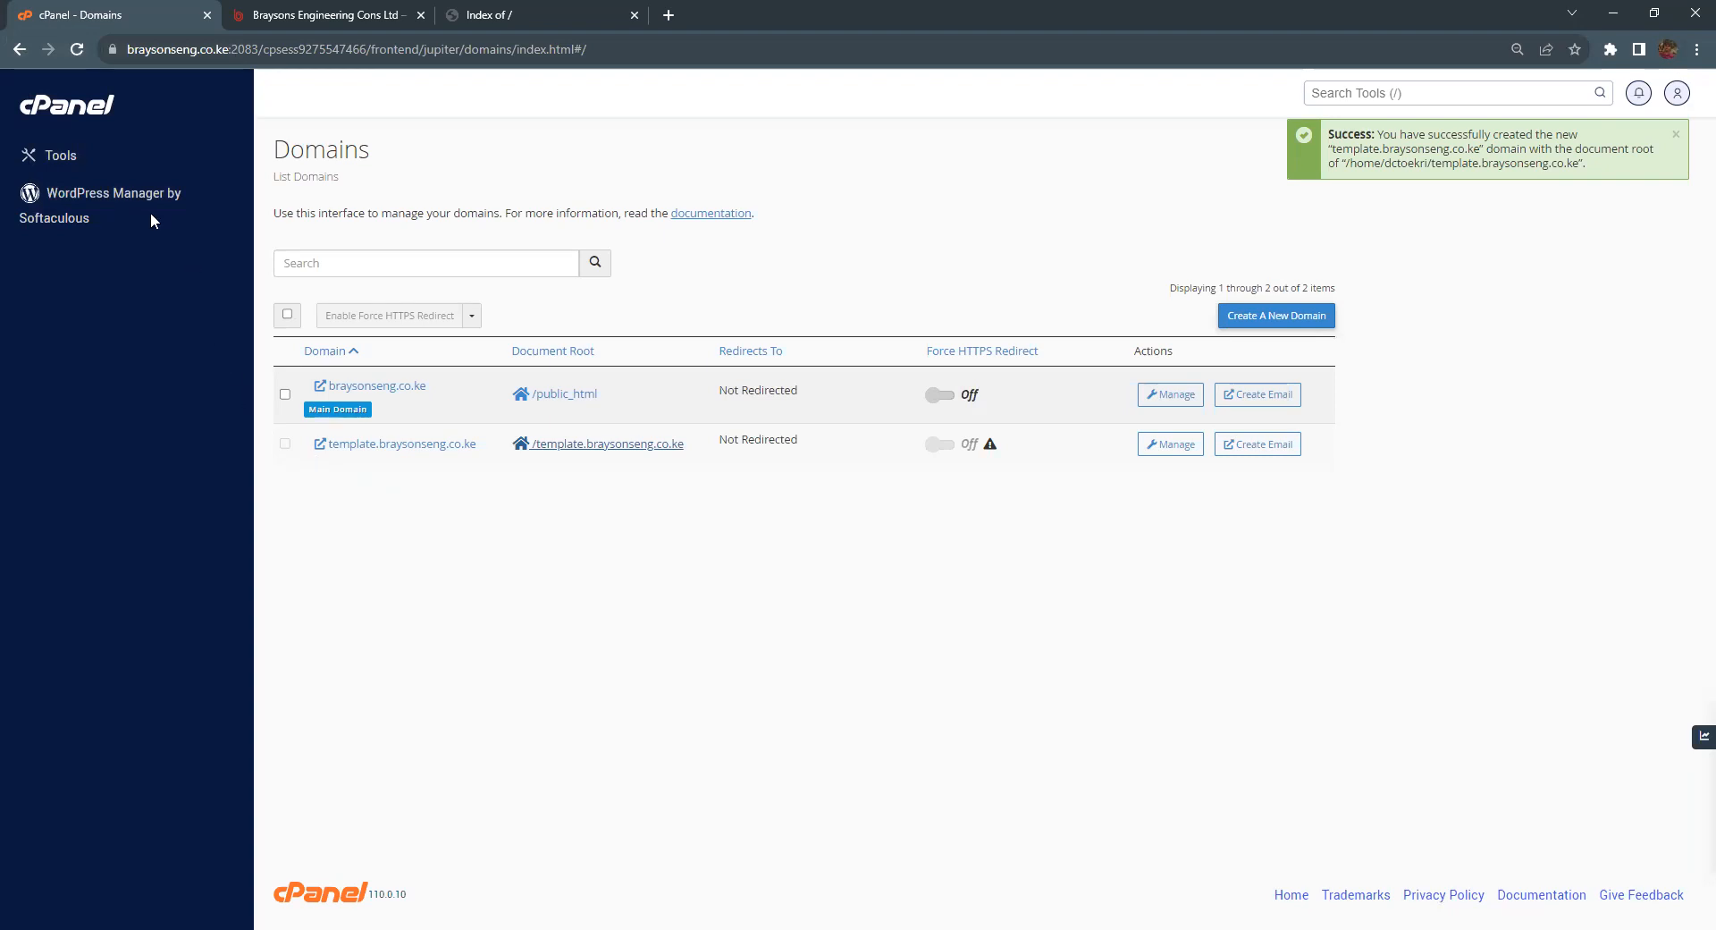
pyautogui.click(49, 175)
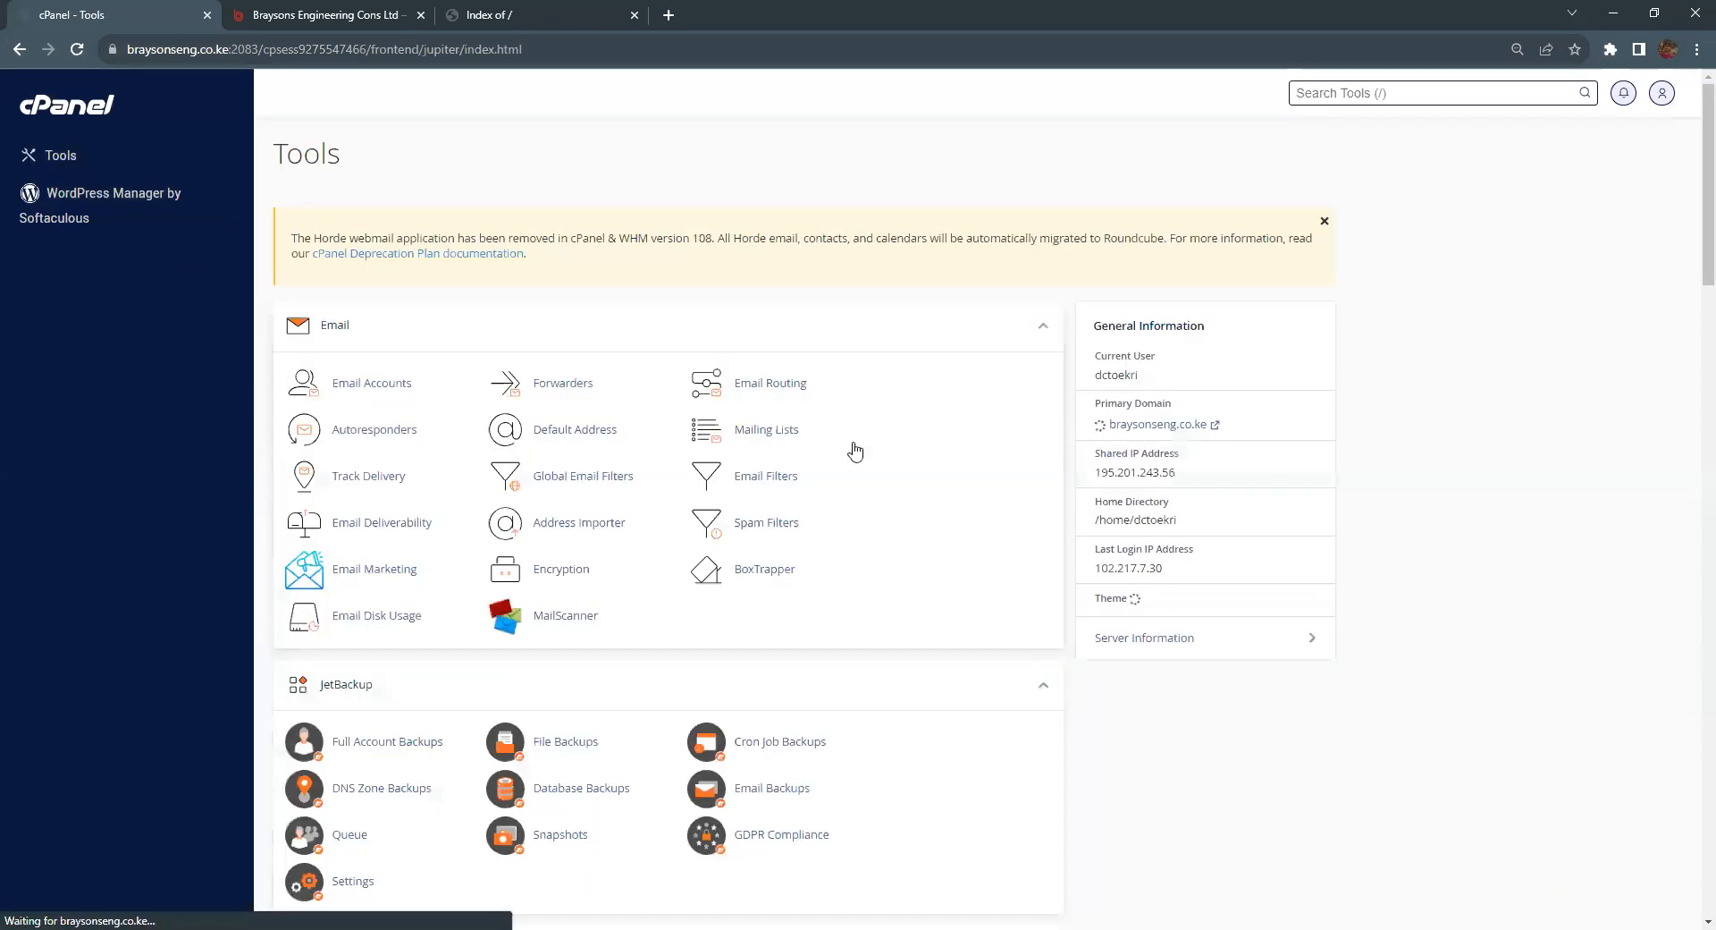
pyautogui.scroll(-1, 787, 443)
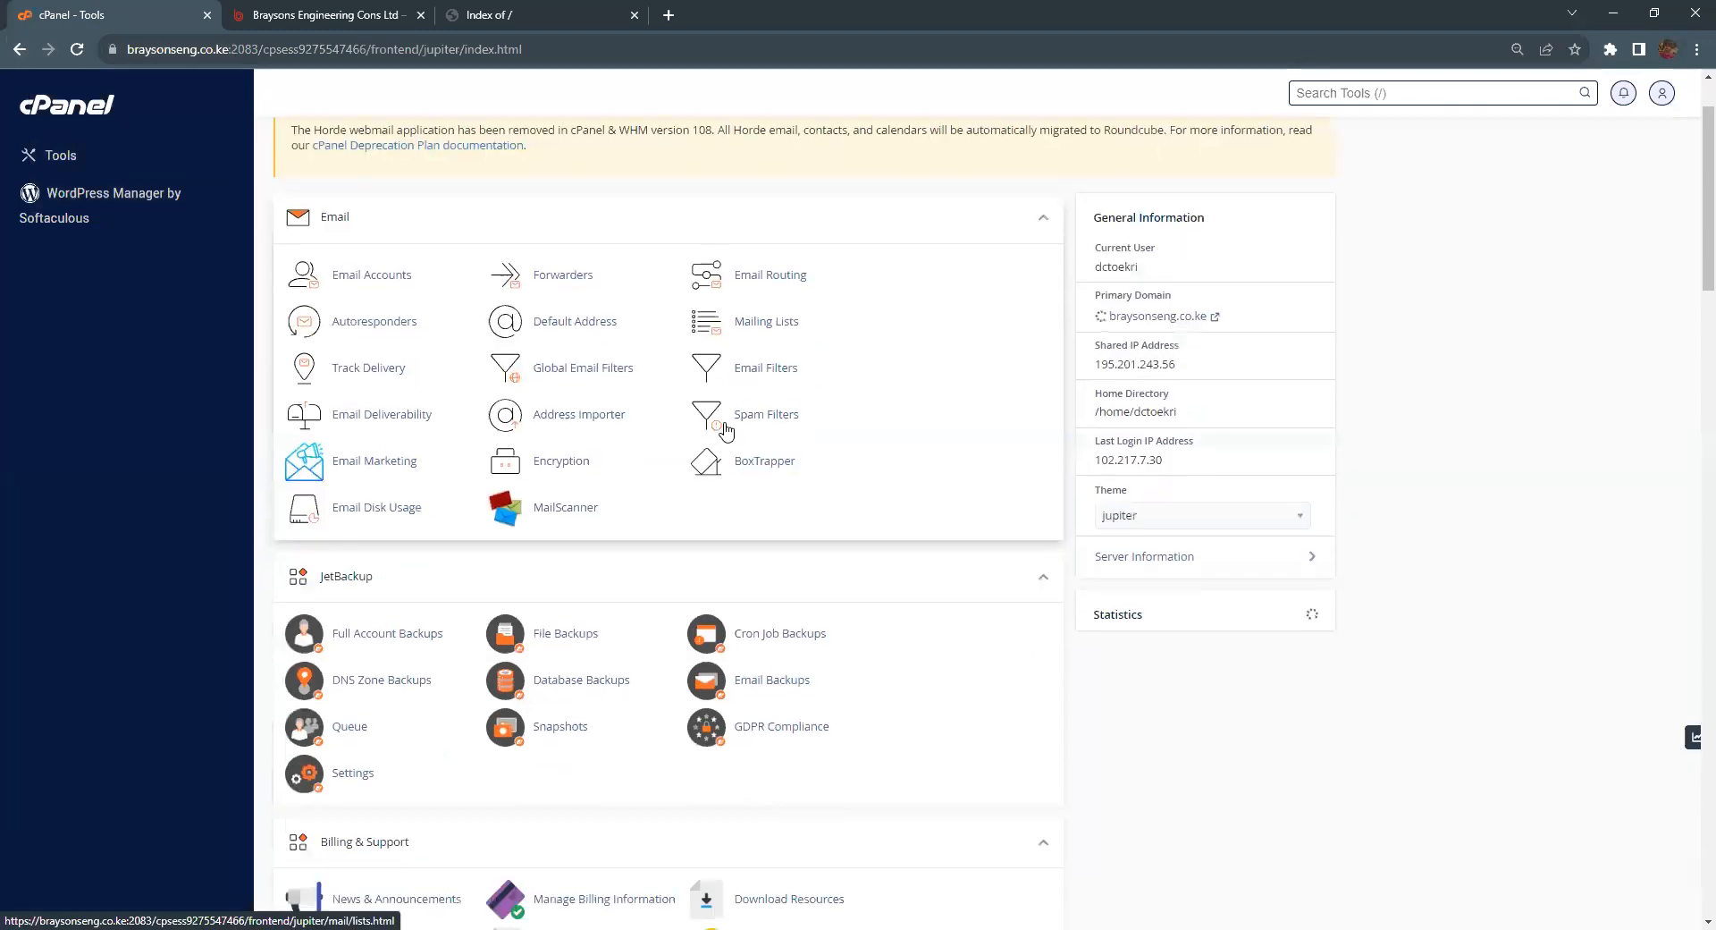
pyautogui.scroll(-1, 416, 327)
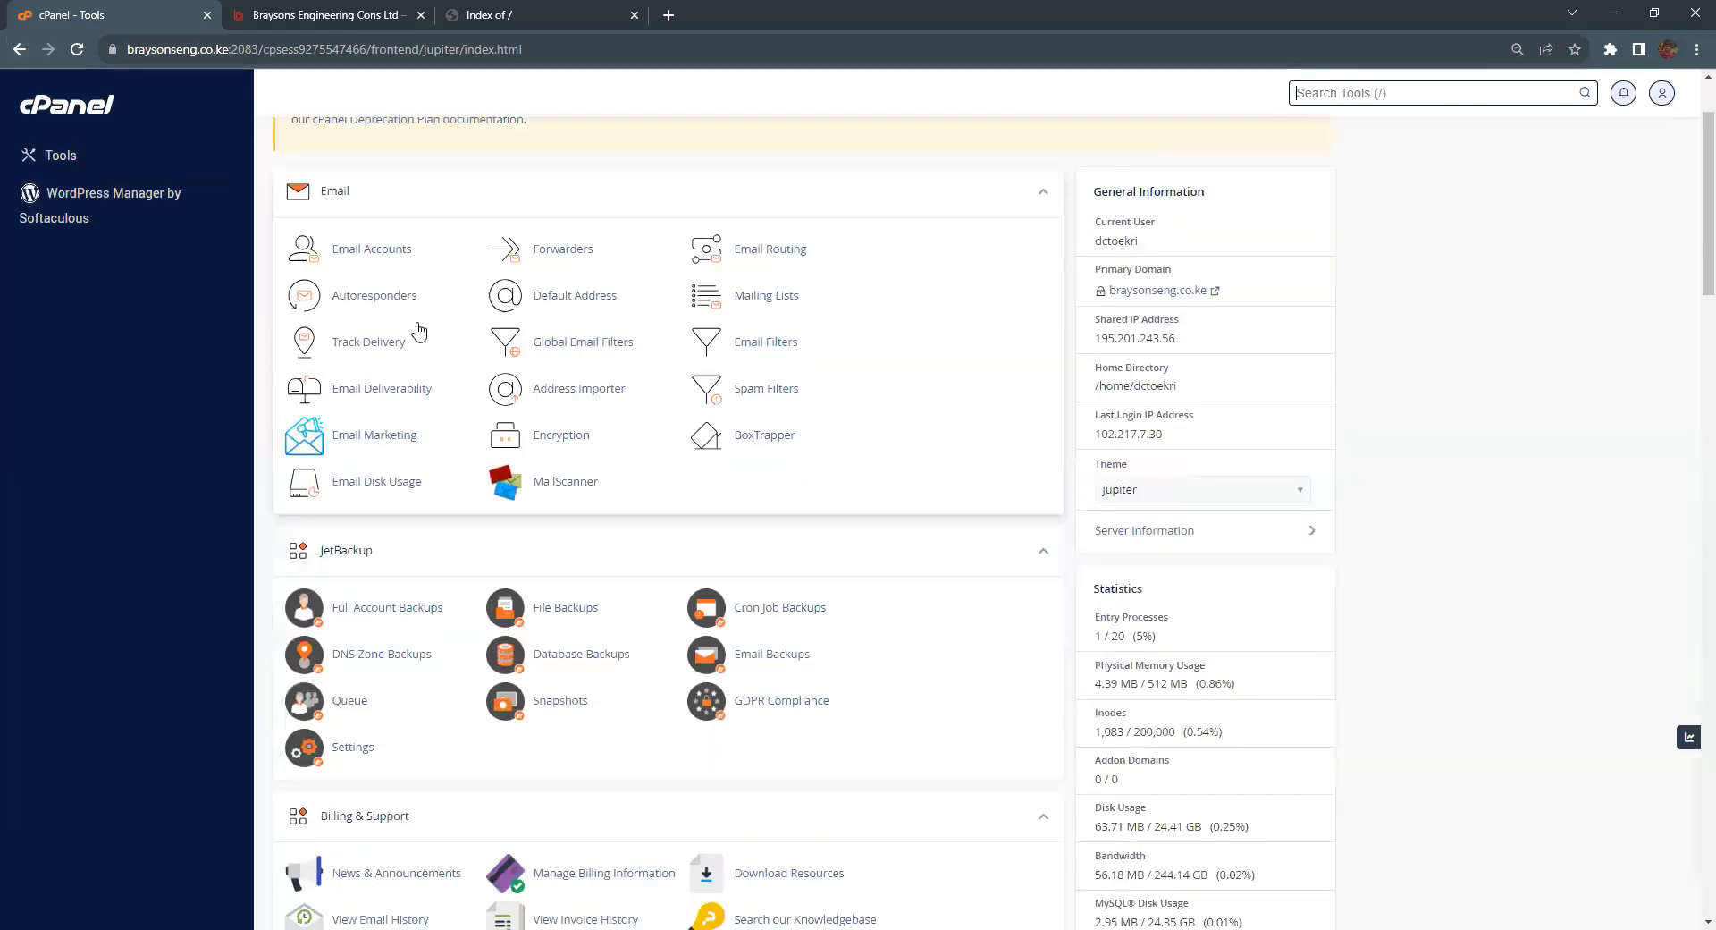
pyautogui.scroll(-6, 451, 402)
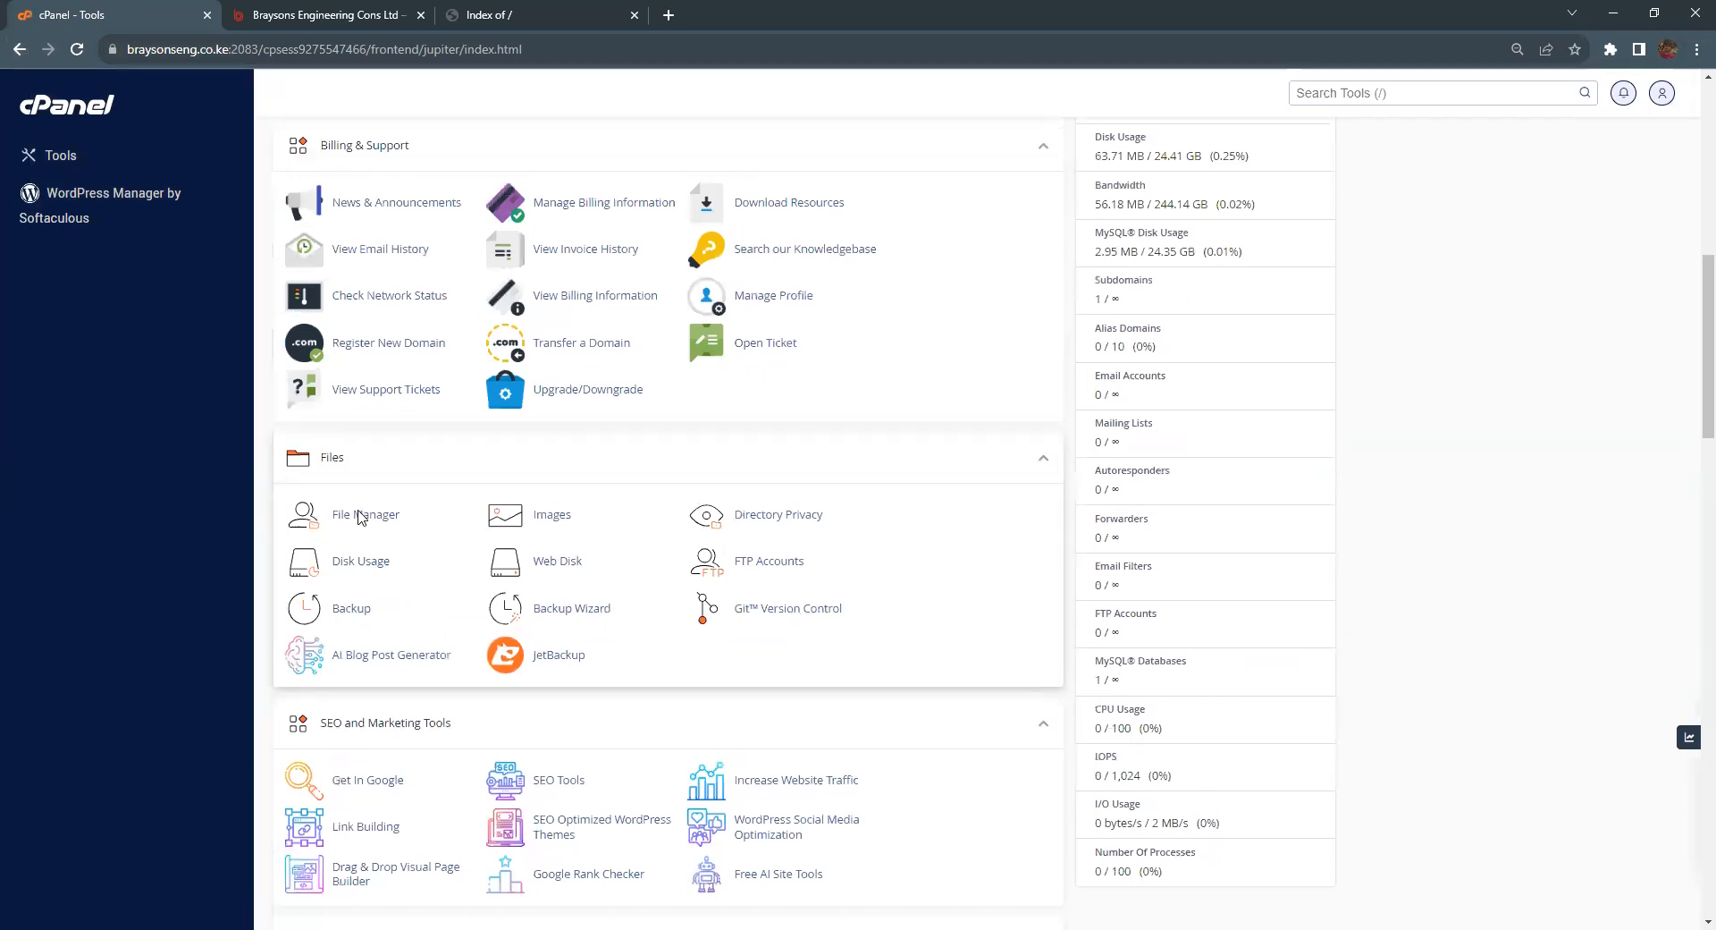
pyautogui.click(361, 517)
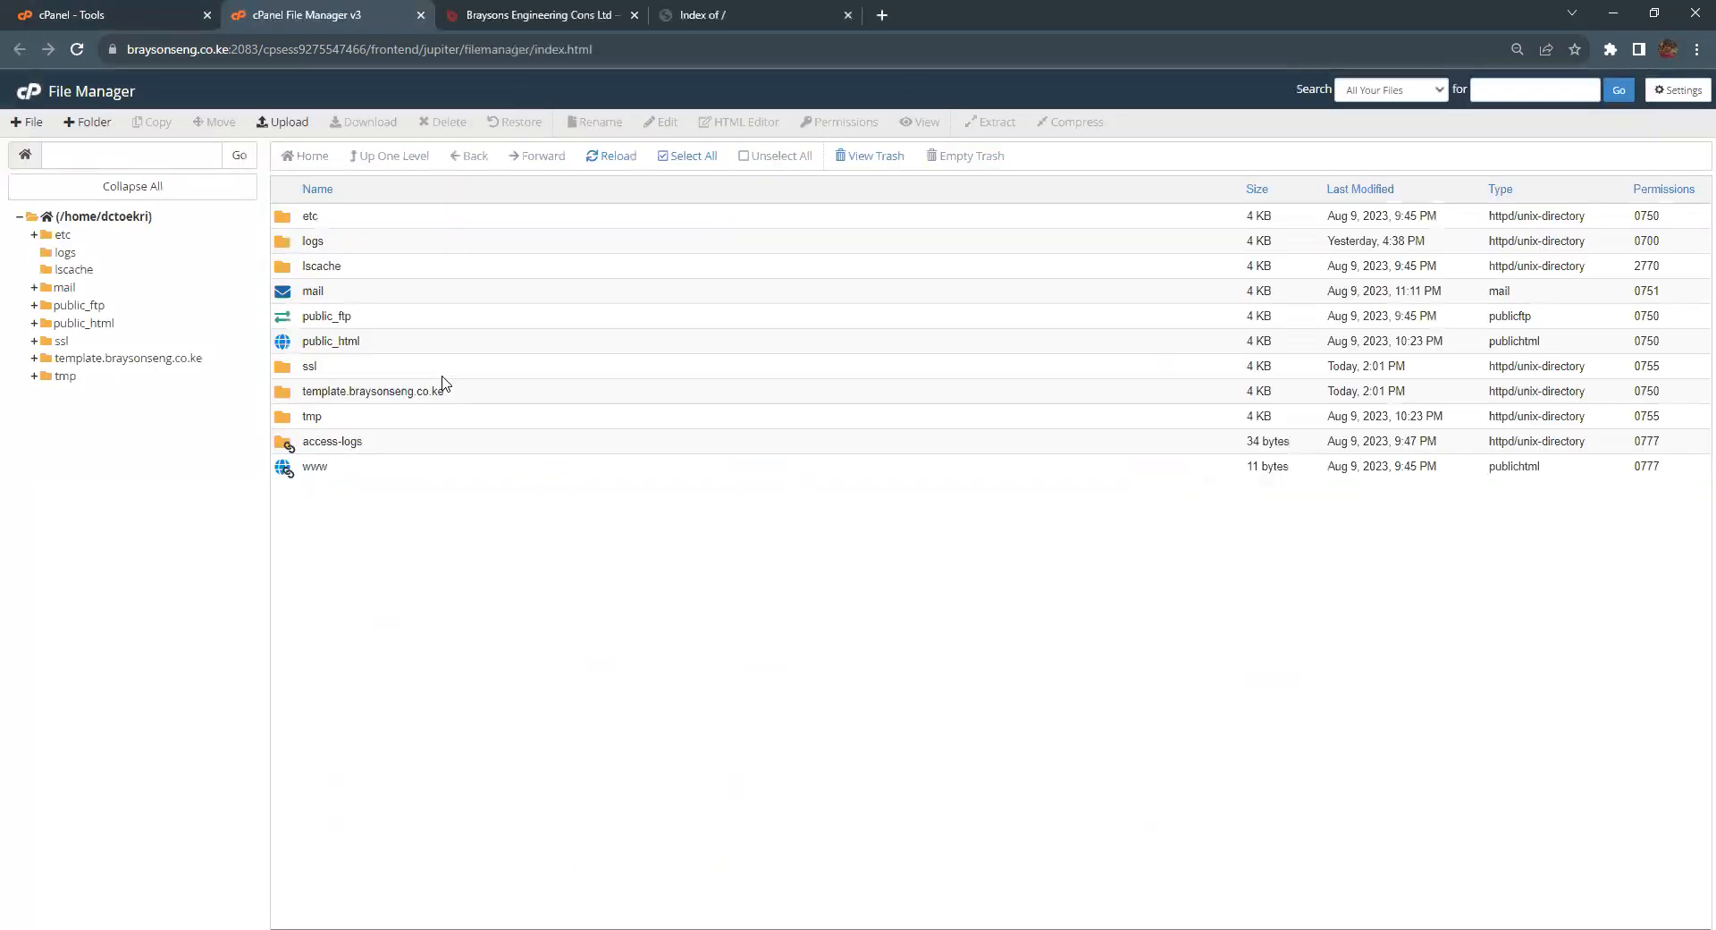
# Step: Delete cgi-bin from the template.braysonseng.co.ke folder and reload the subdomain to confirm it's empty
pyautogui.doubleClick(282, 397)
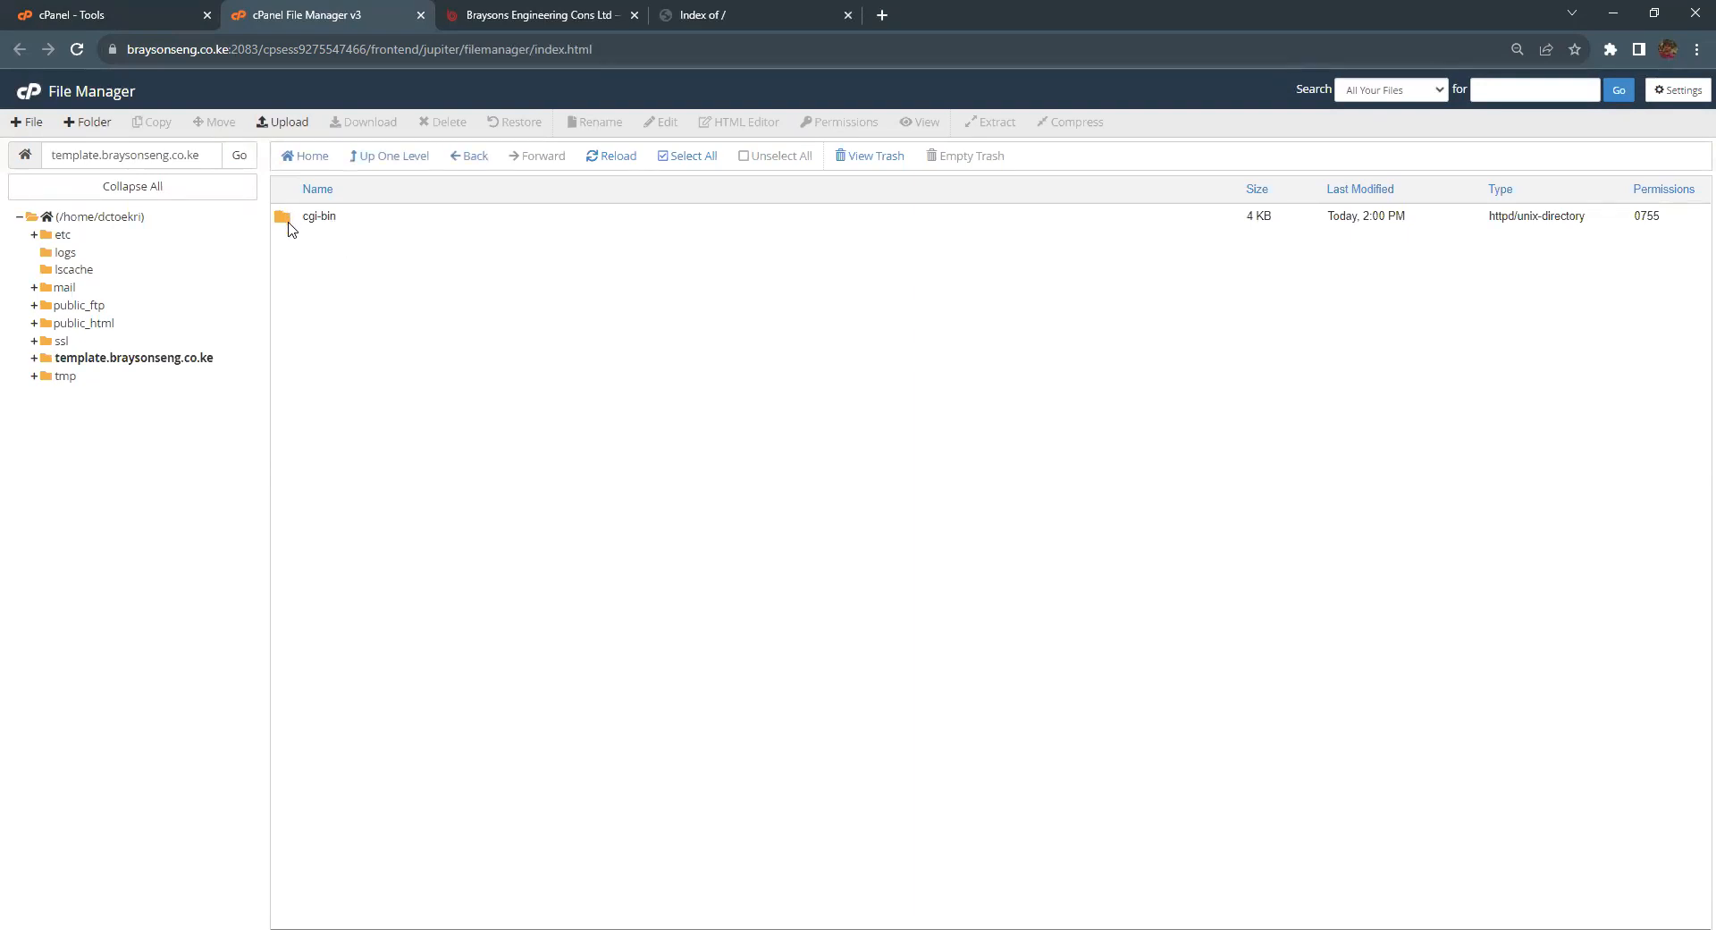
pyautogui.click(284, 223)
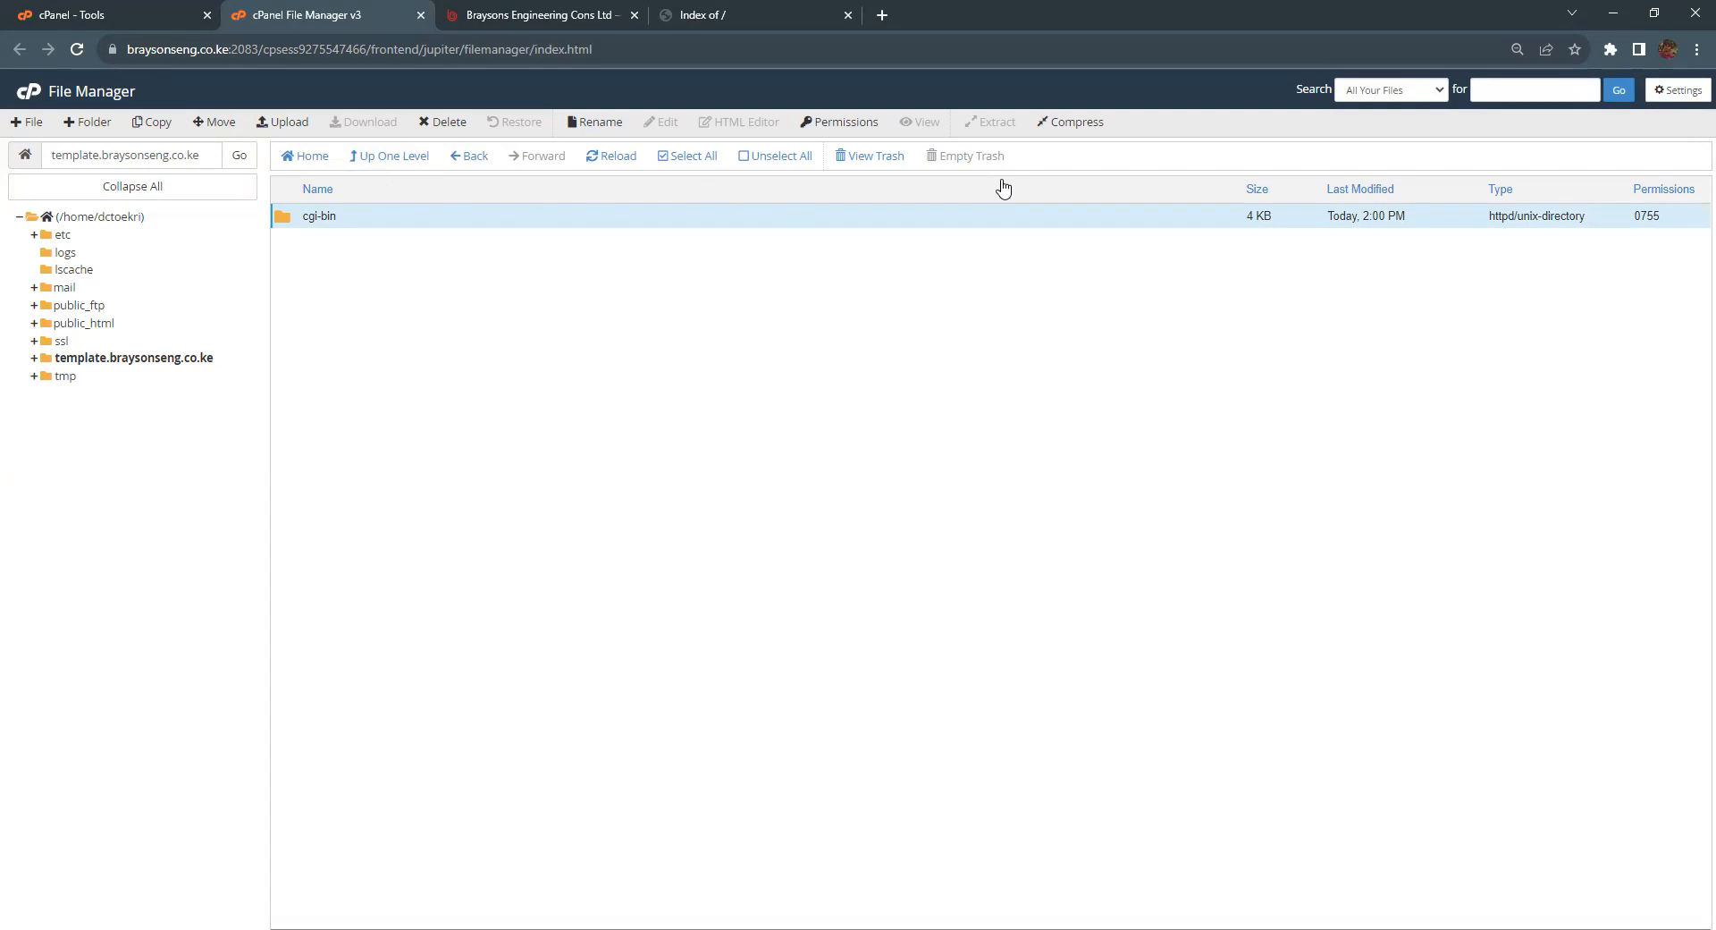
pyautogui.click(447, 134)
pyautogui.click(986, 553)
pyautogui.click(647, 25)
pyautogui.click(75, 47)
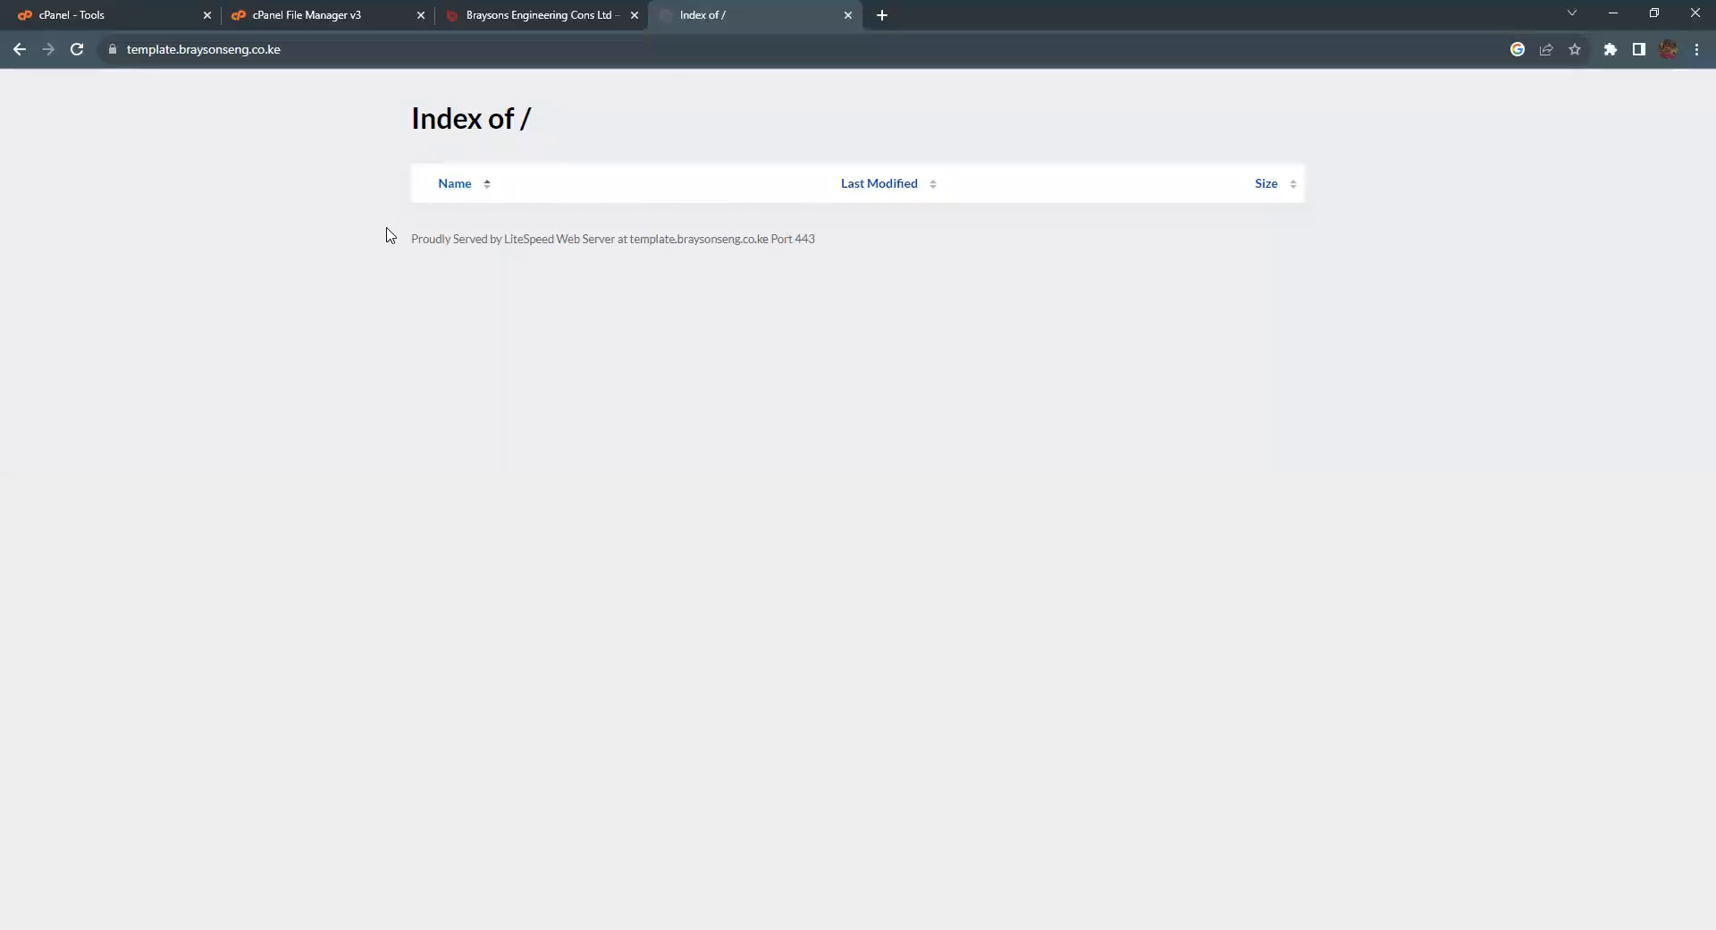
pyautogui.click(289, 18)
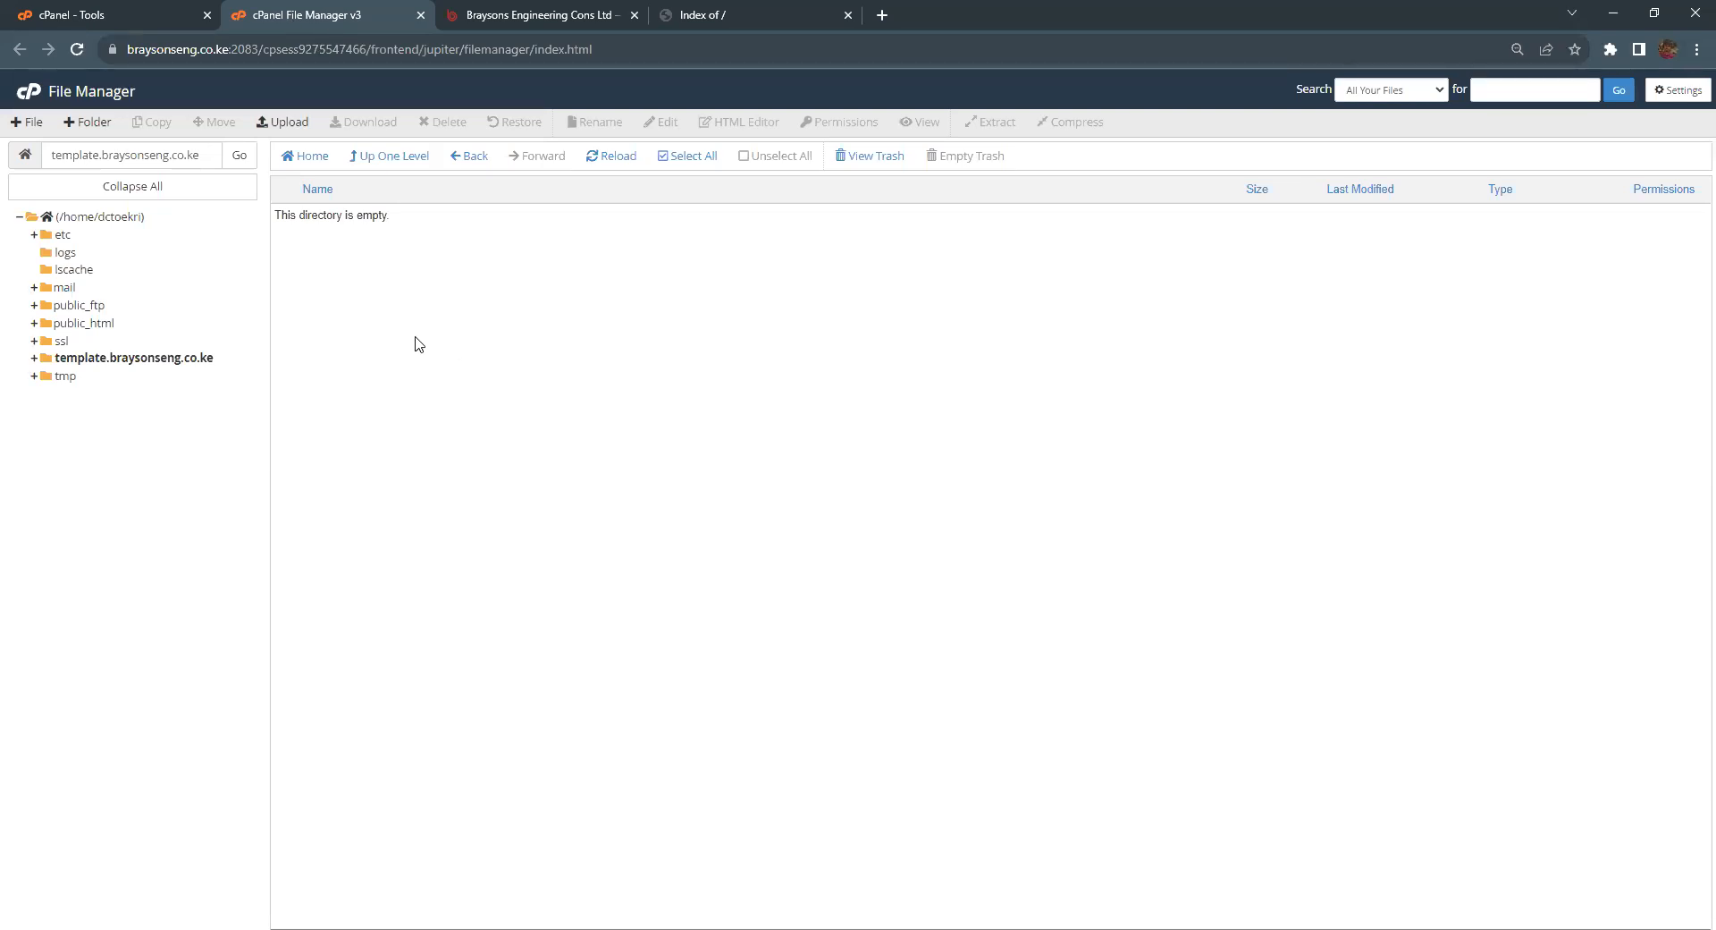
# Step: Open the folder's Upload page and browse the file picker to the EOS_DIGITAL (D:) drive
pyautogui.click(282, 121)
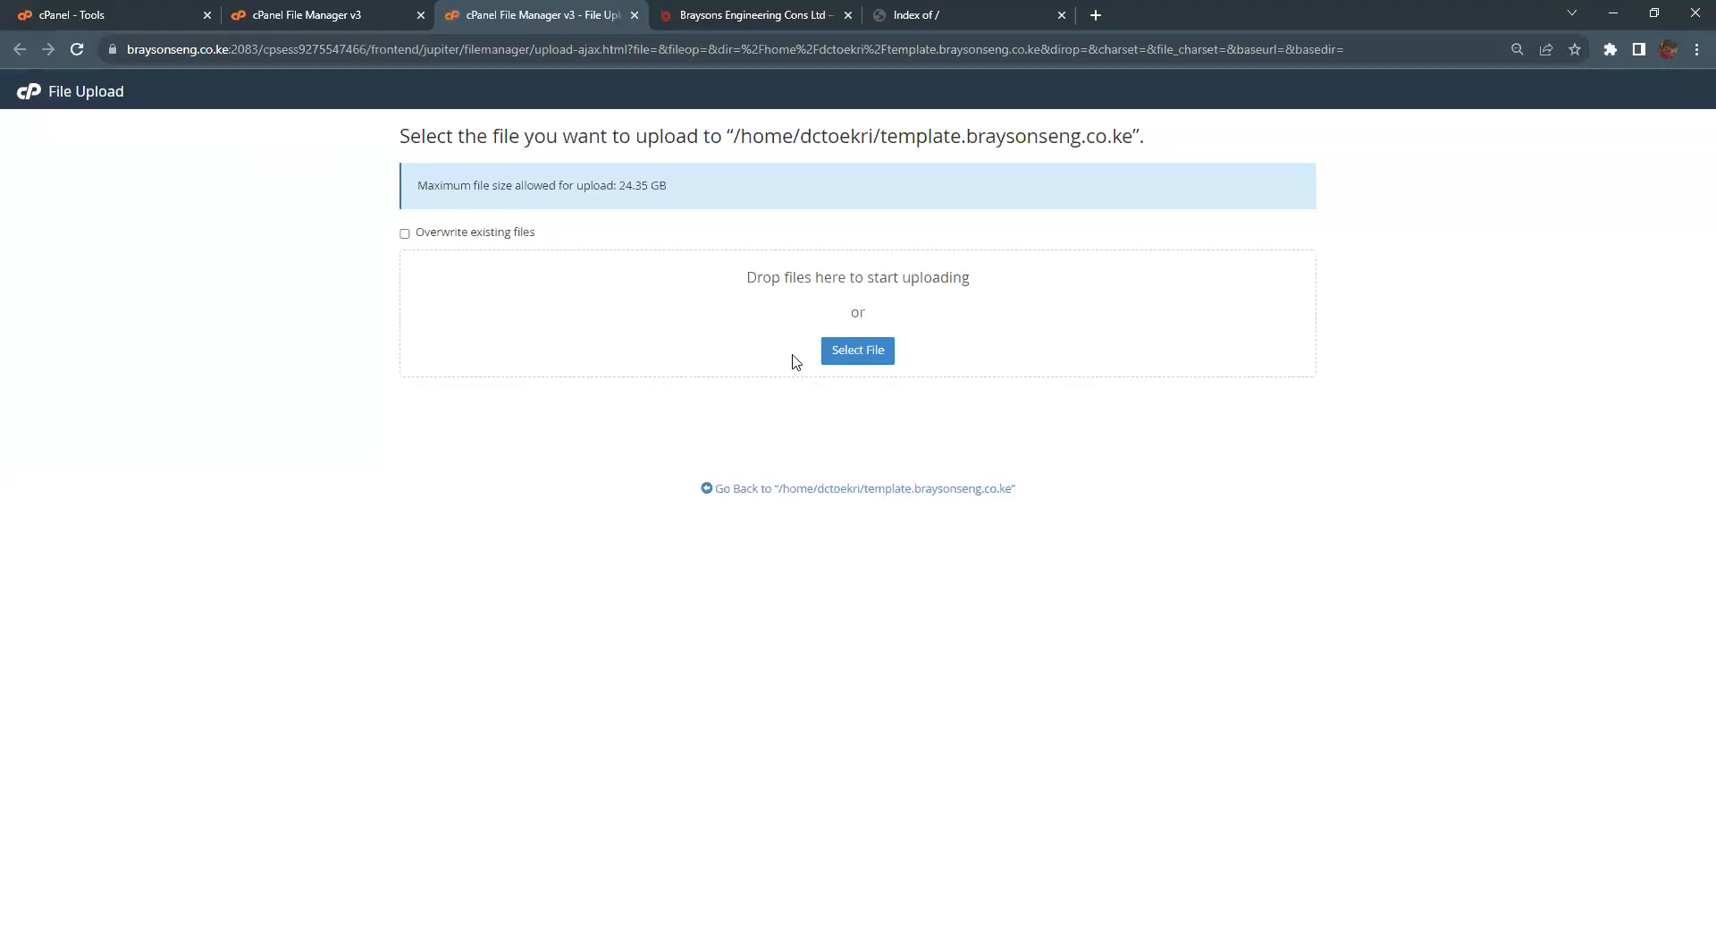
pyautogui.click(836, 356)
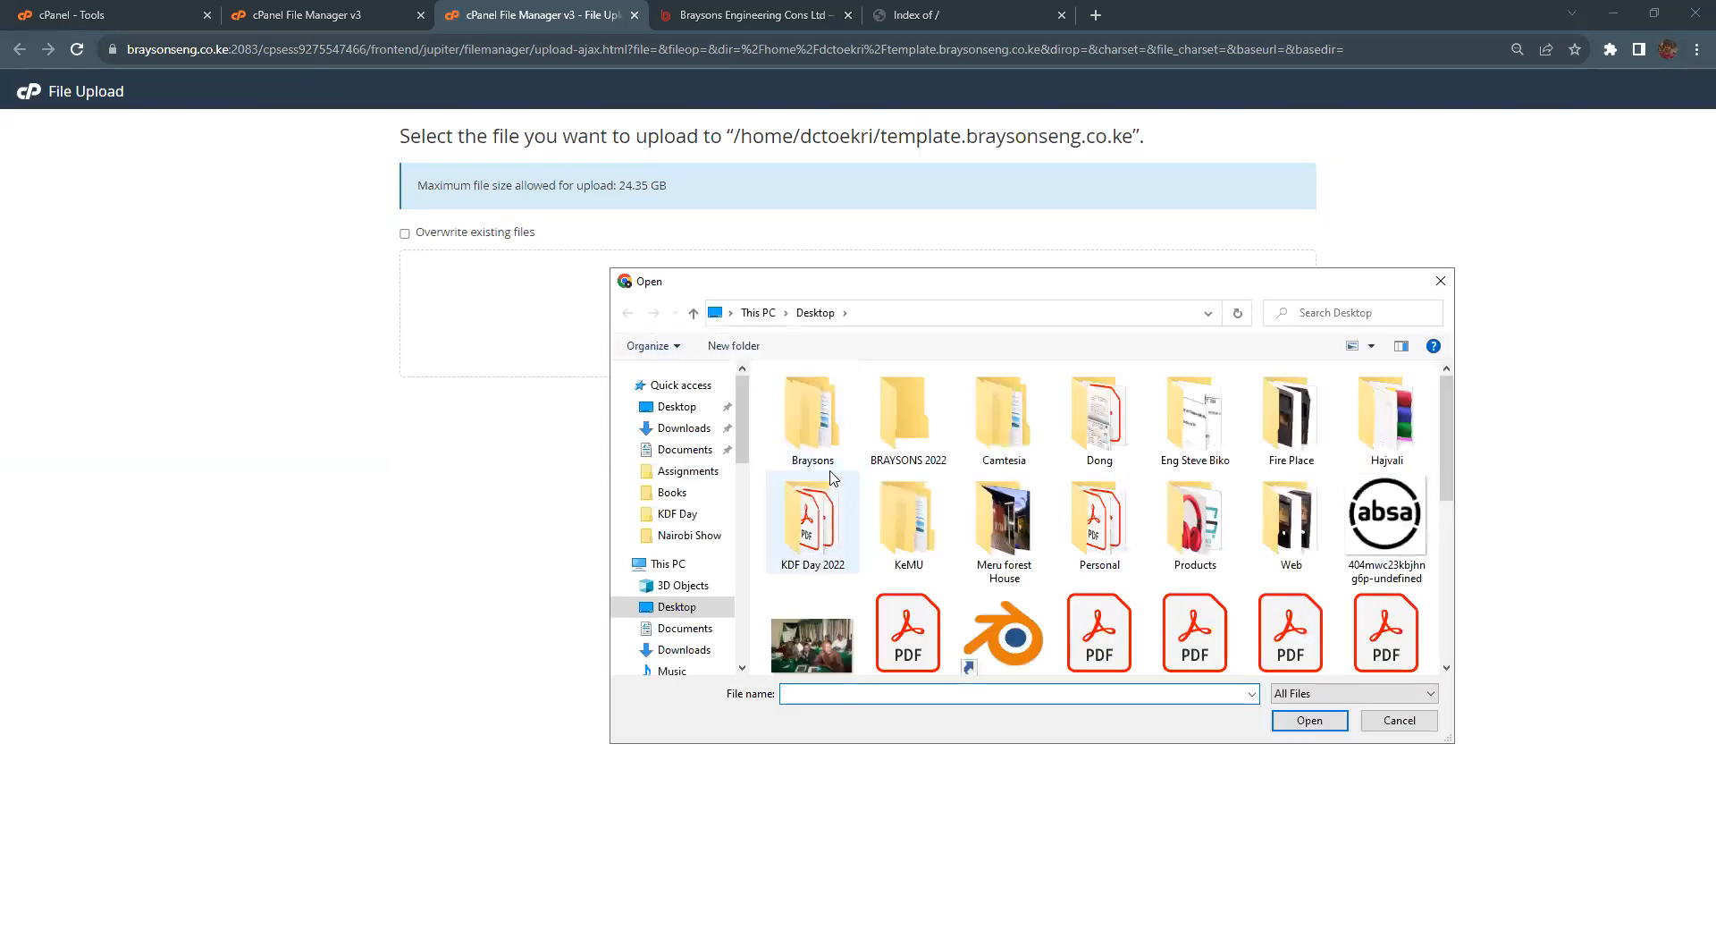
pyautogui.scroll(-2, 685, 439)
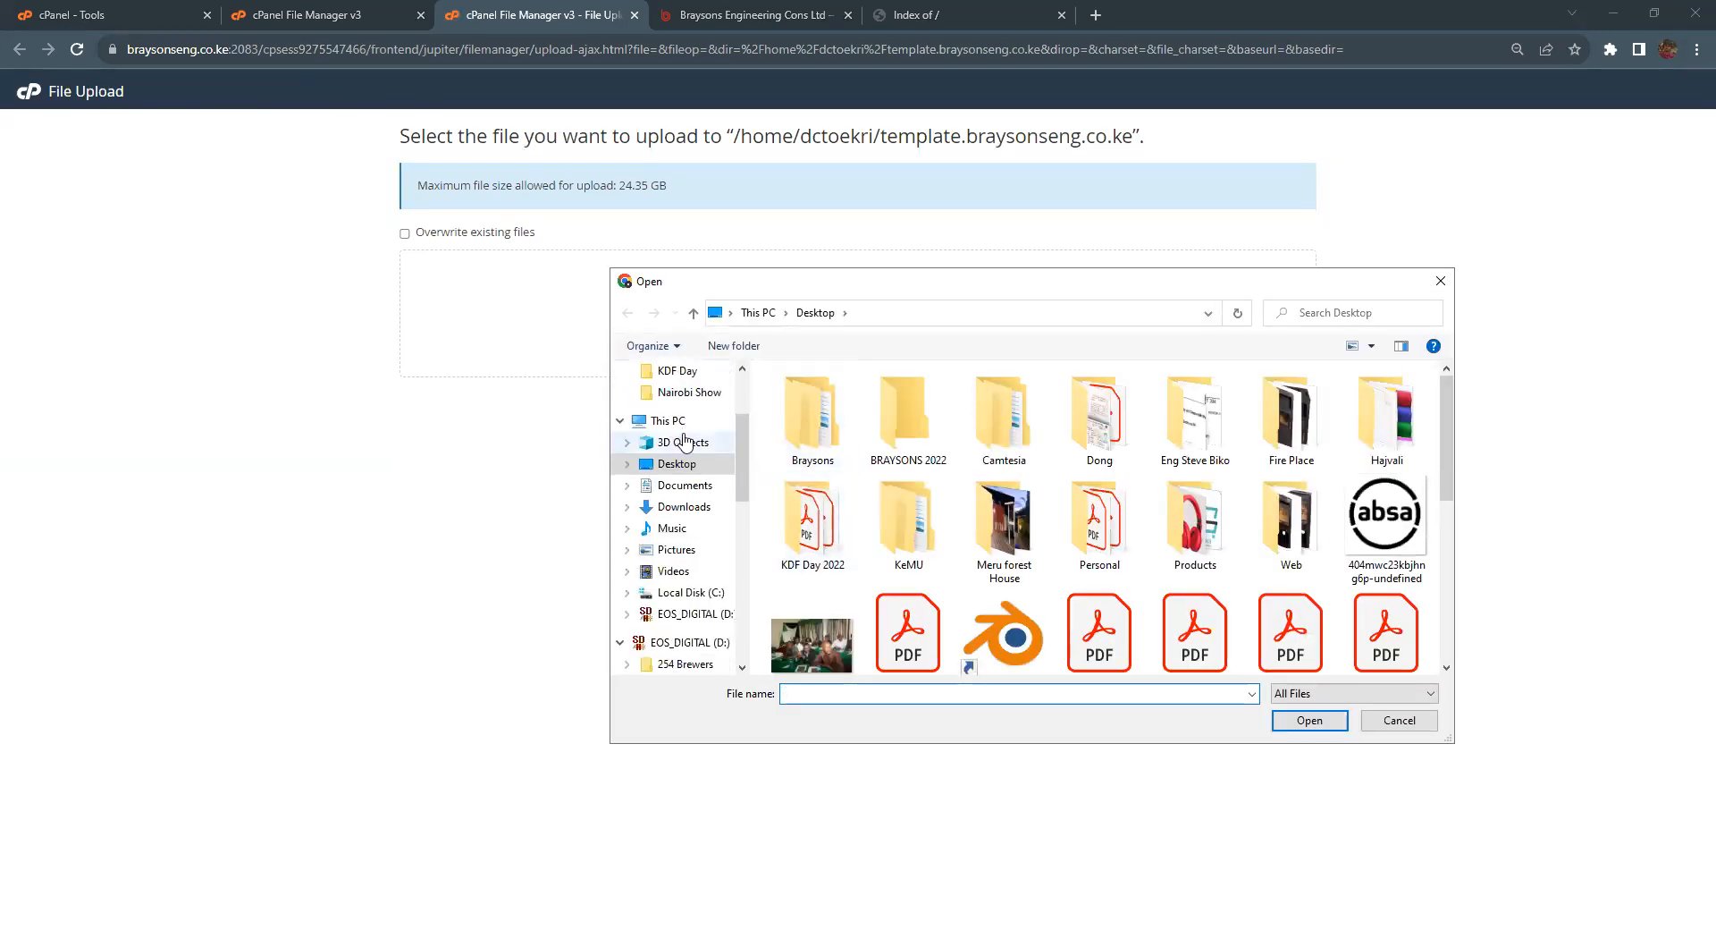
pyautogui.scroll(-1, 685, 439)
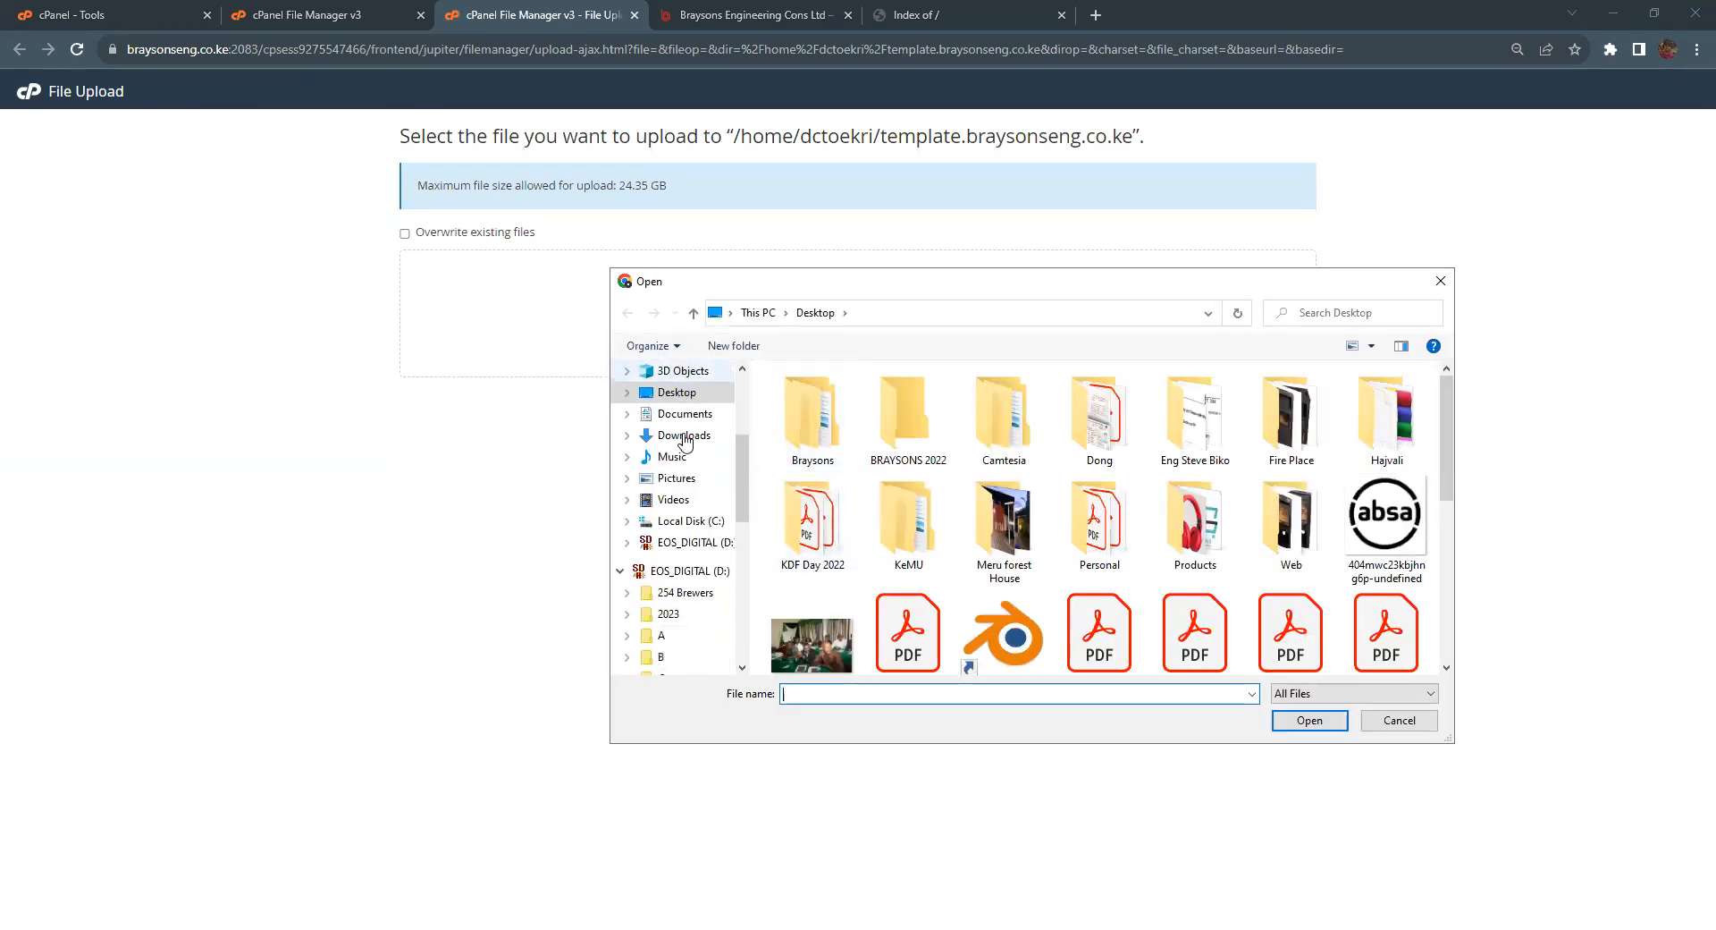
pyautogui.click(681, 573)
# Step: Go into Manual Codes > Manual codes and select the Trapoz 2 archive
pyautogui.scroll(-3, 858, 483)
pyautogui.doubleClick(846, 519)
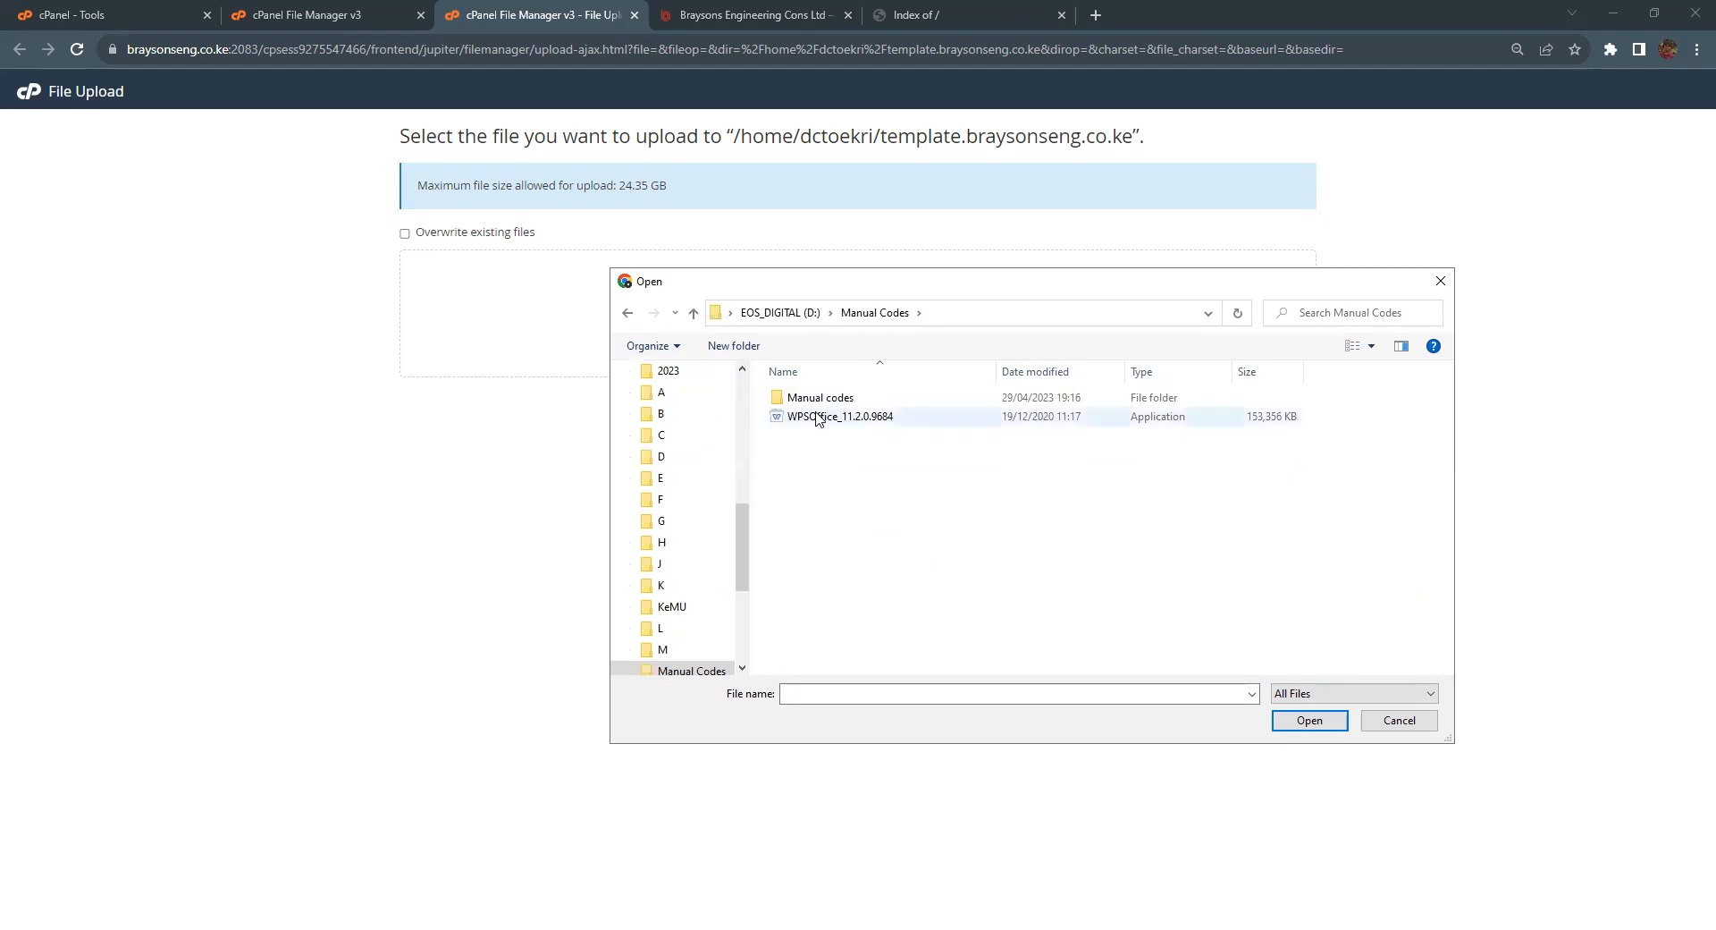
pyautogui.doubleClick(818, 398)
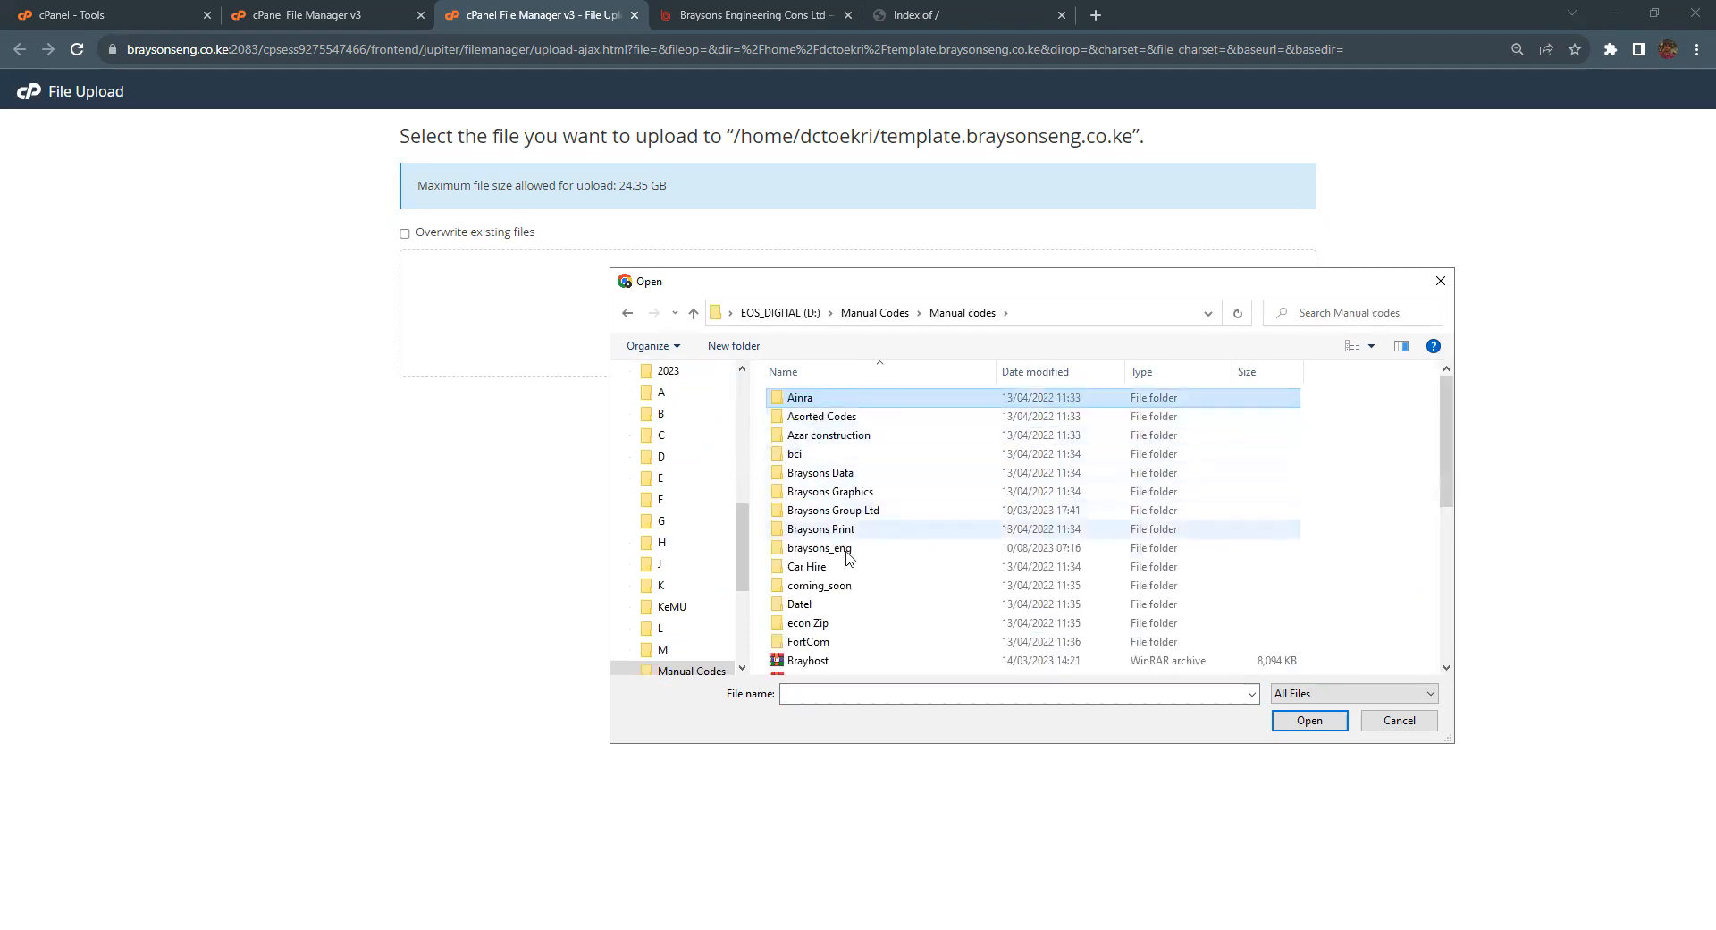
pyautogui.scroll(-1, 963, 608)
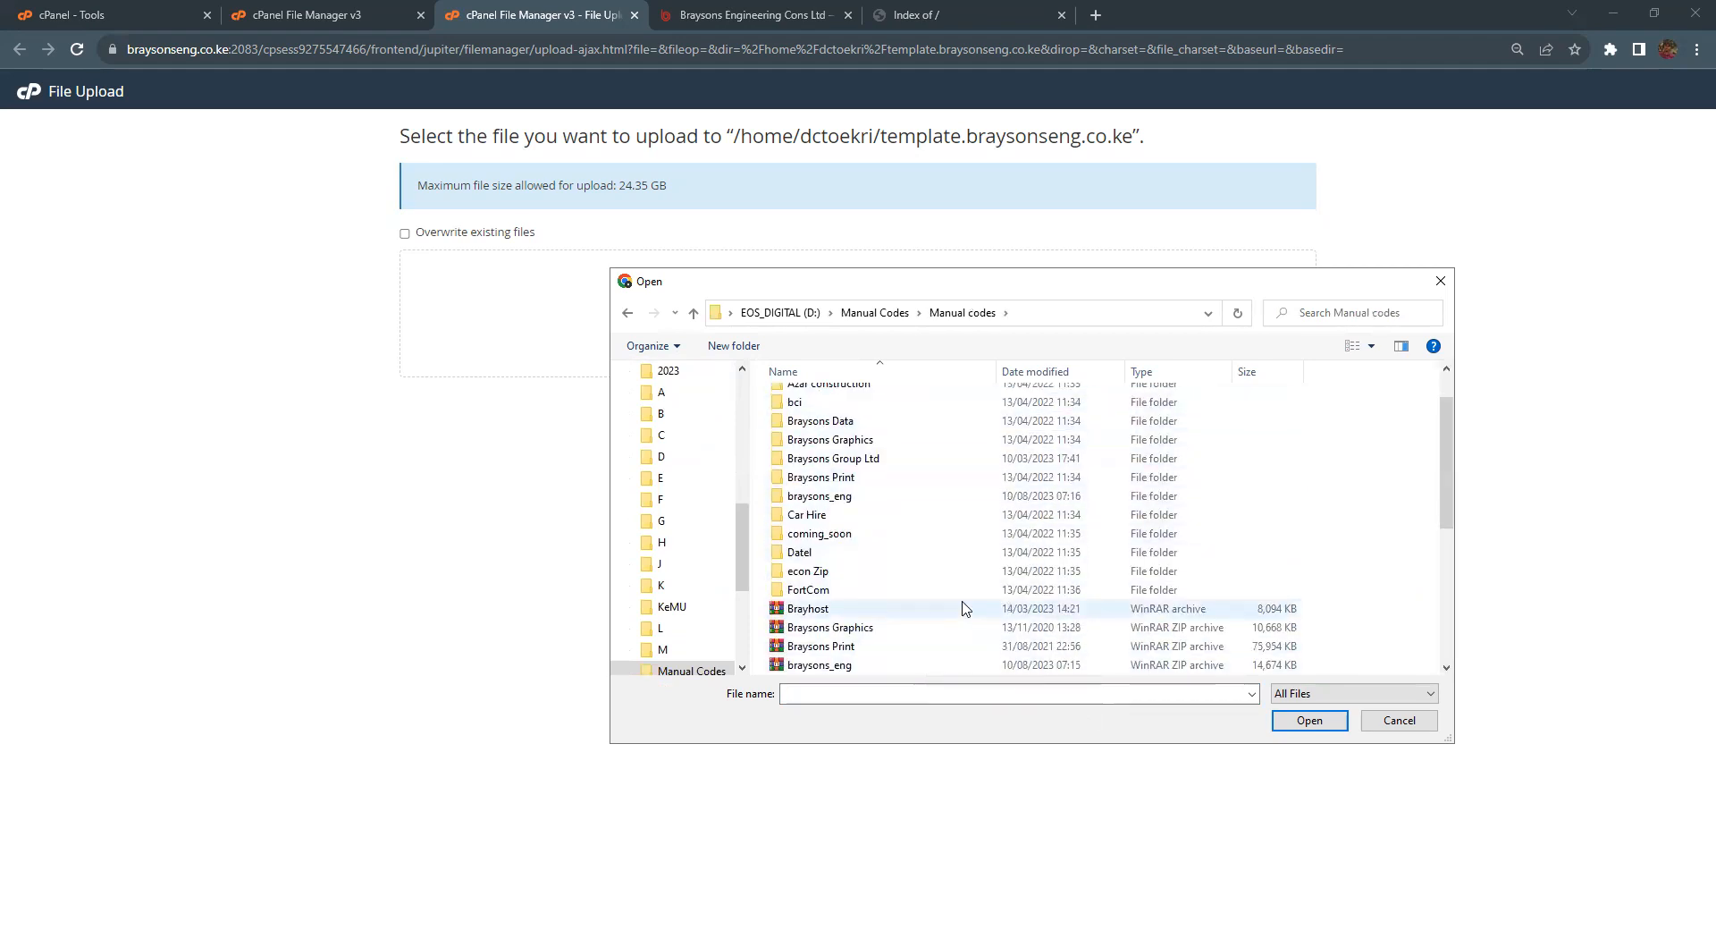
pyautogui.scroll(-2, 943, 647)
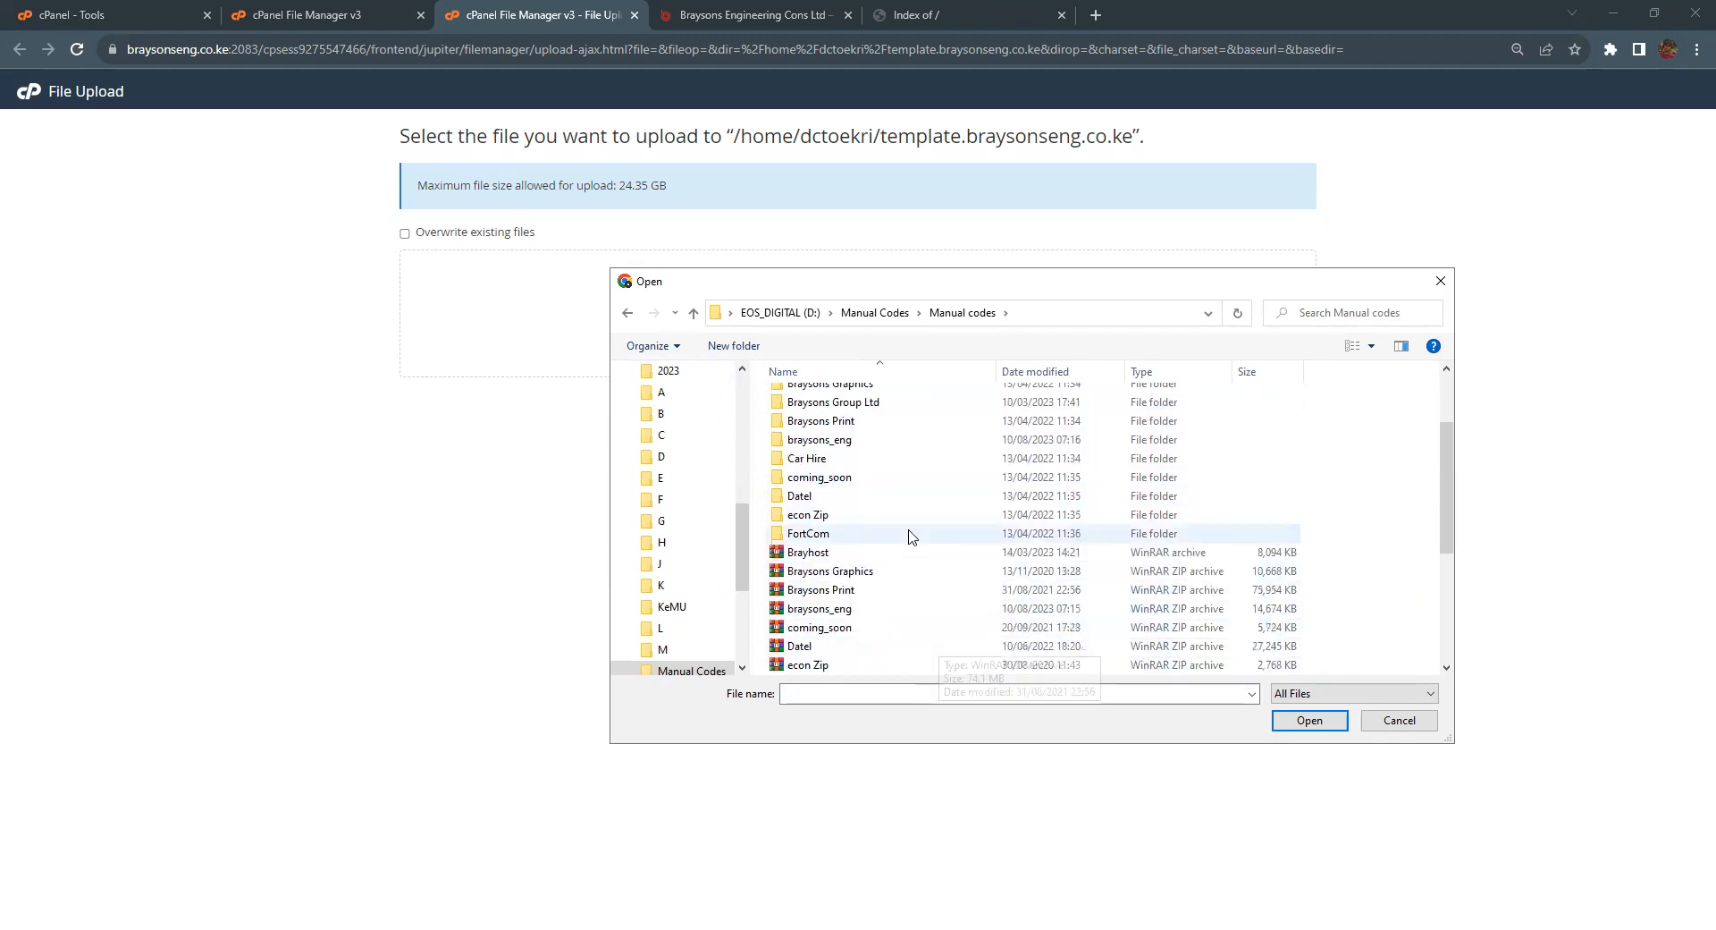
pyautogui.scroll(4, 953, 612)
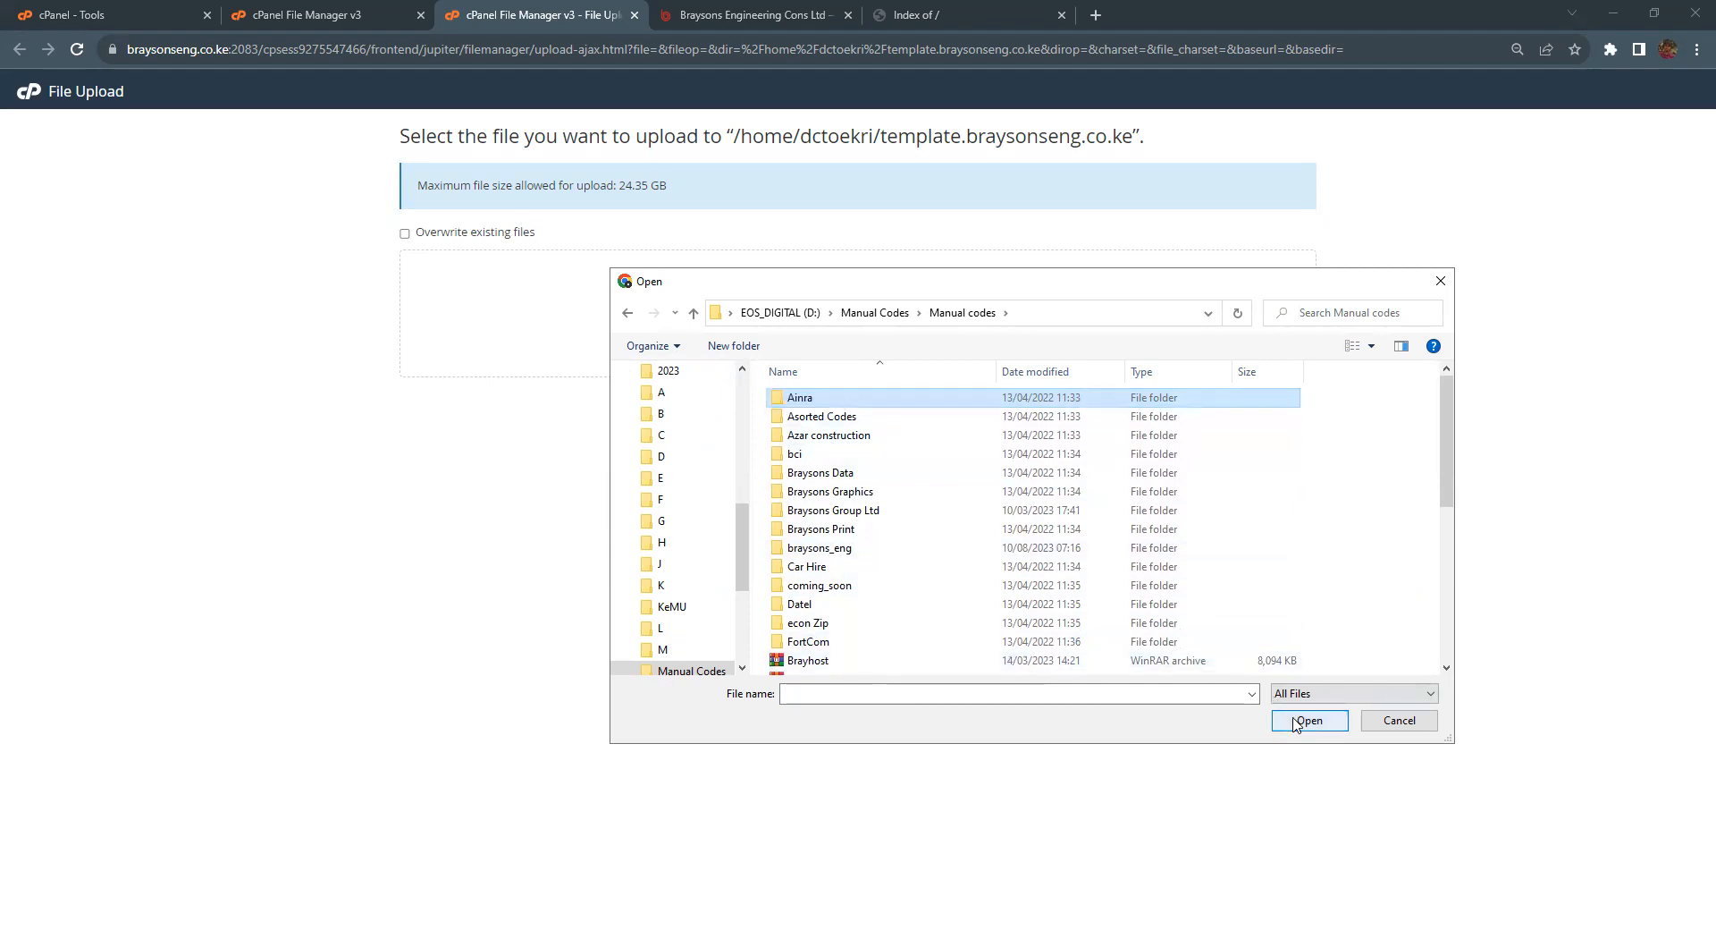
pyautogui.scroll(-5, 874, 498)
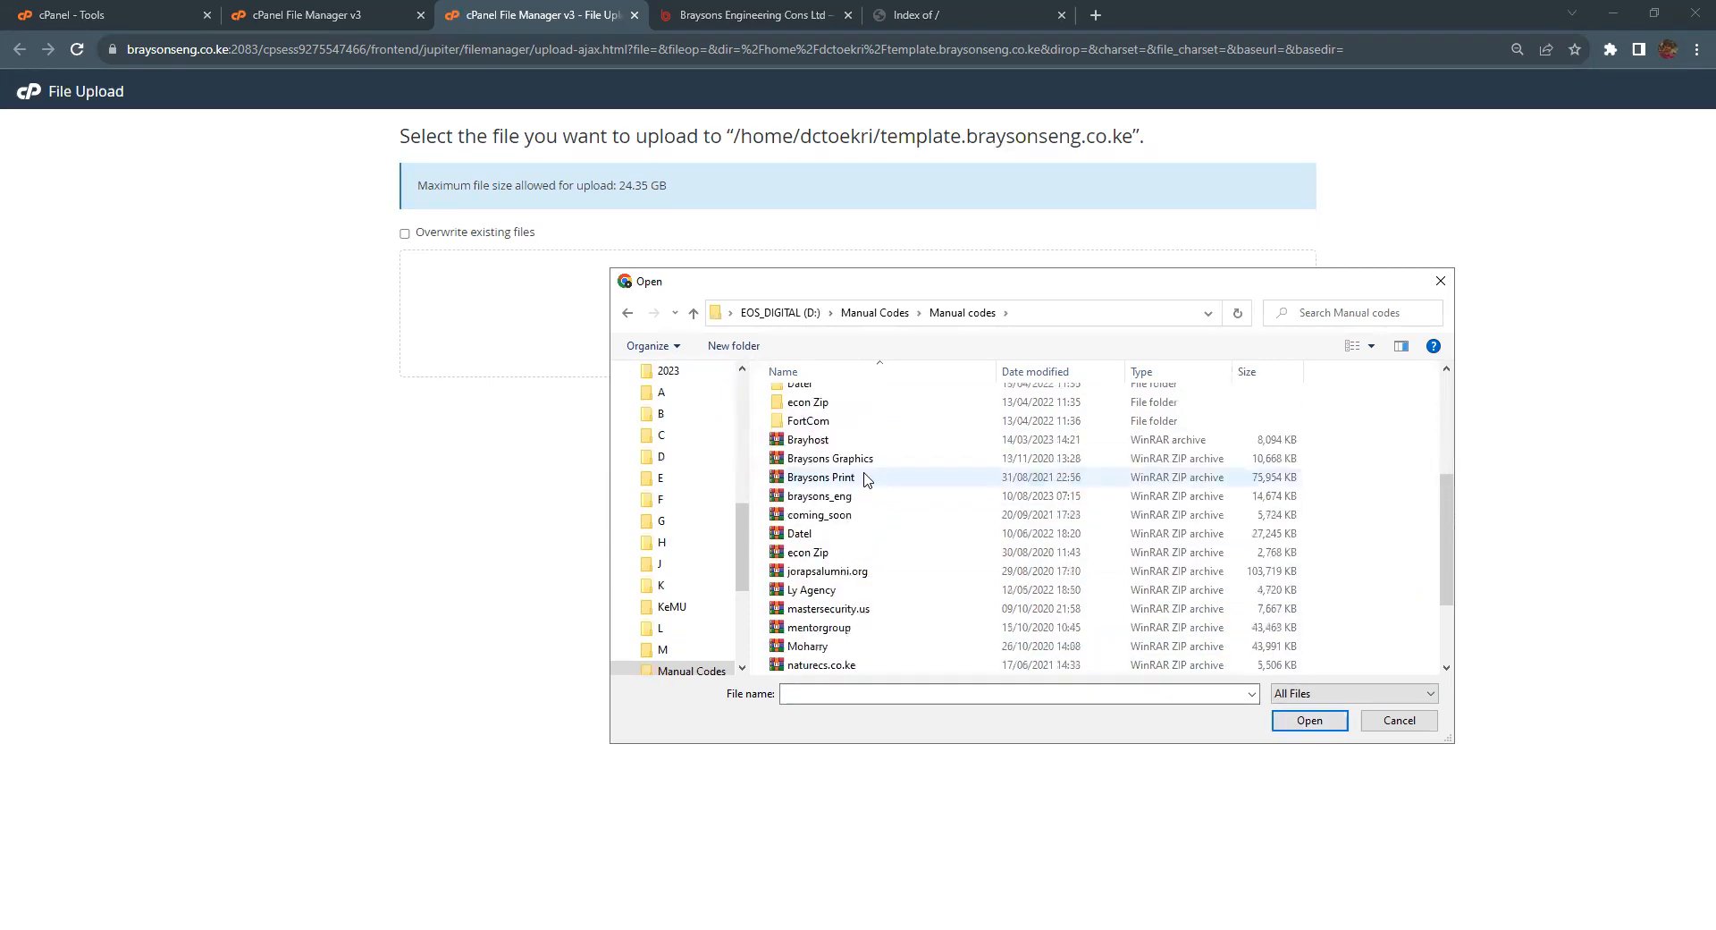
pyautogui.scroll(-1, 1006, 595)
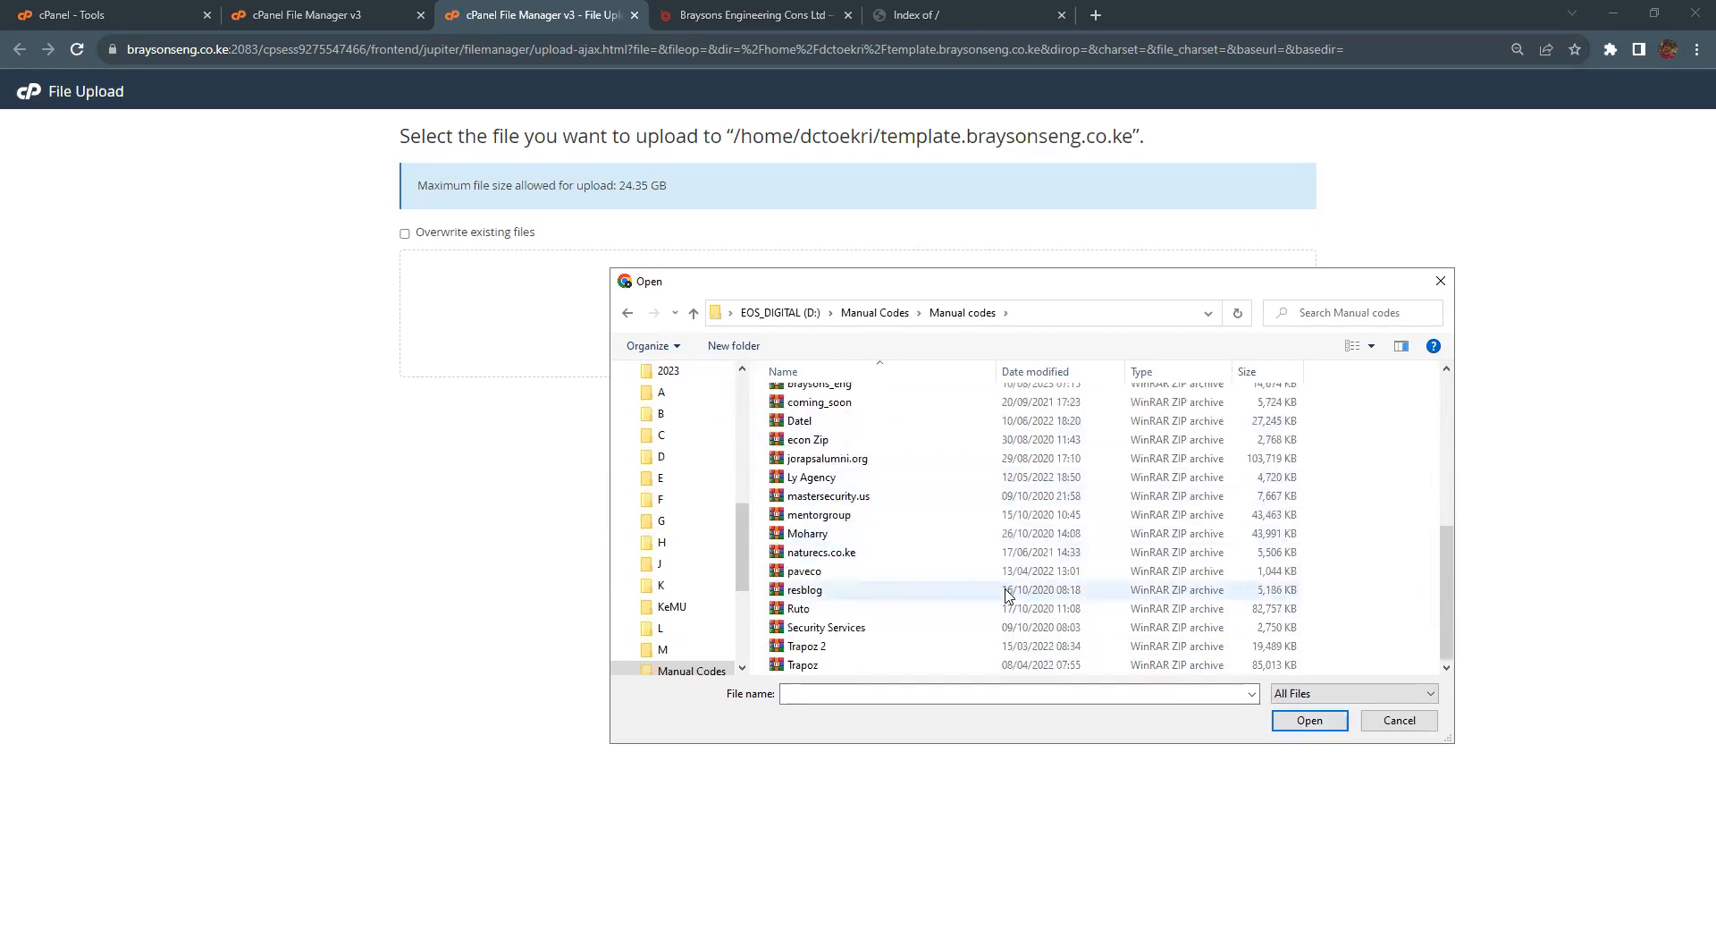
pyautogui.click(811, 653)
# Step: Upload Trapoz 2.zip (19.03 MB) and wait for it to reach 100%
pyautogui.click(1305, 722)
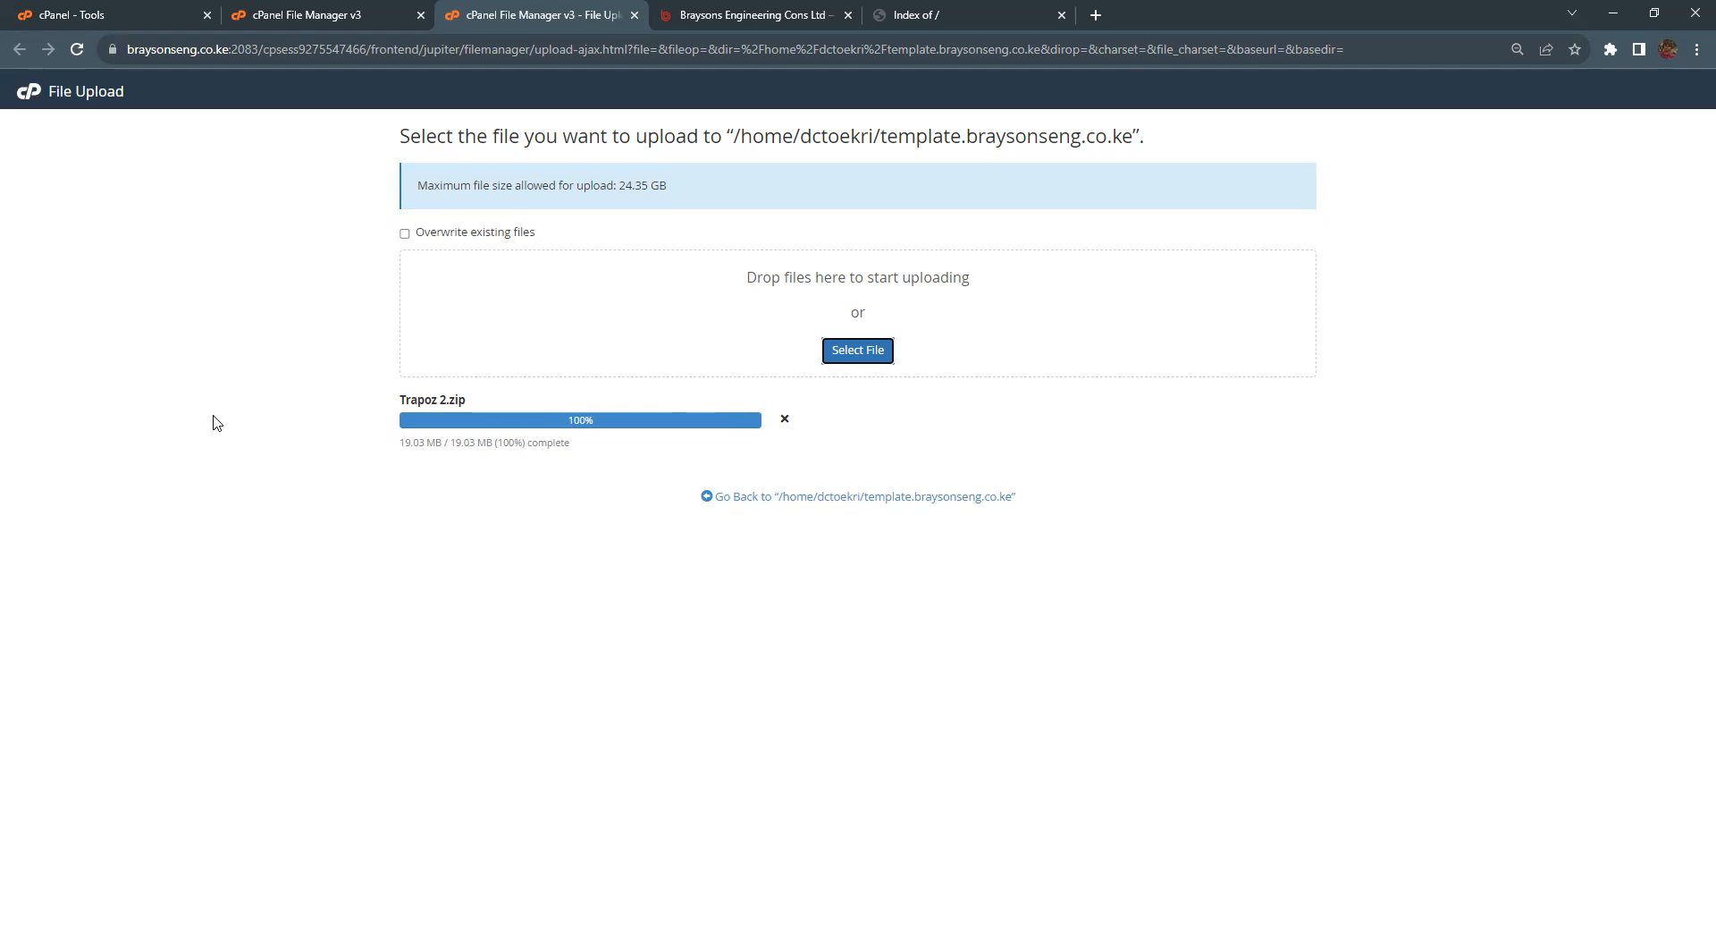
pyautogui.click(298, 16)
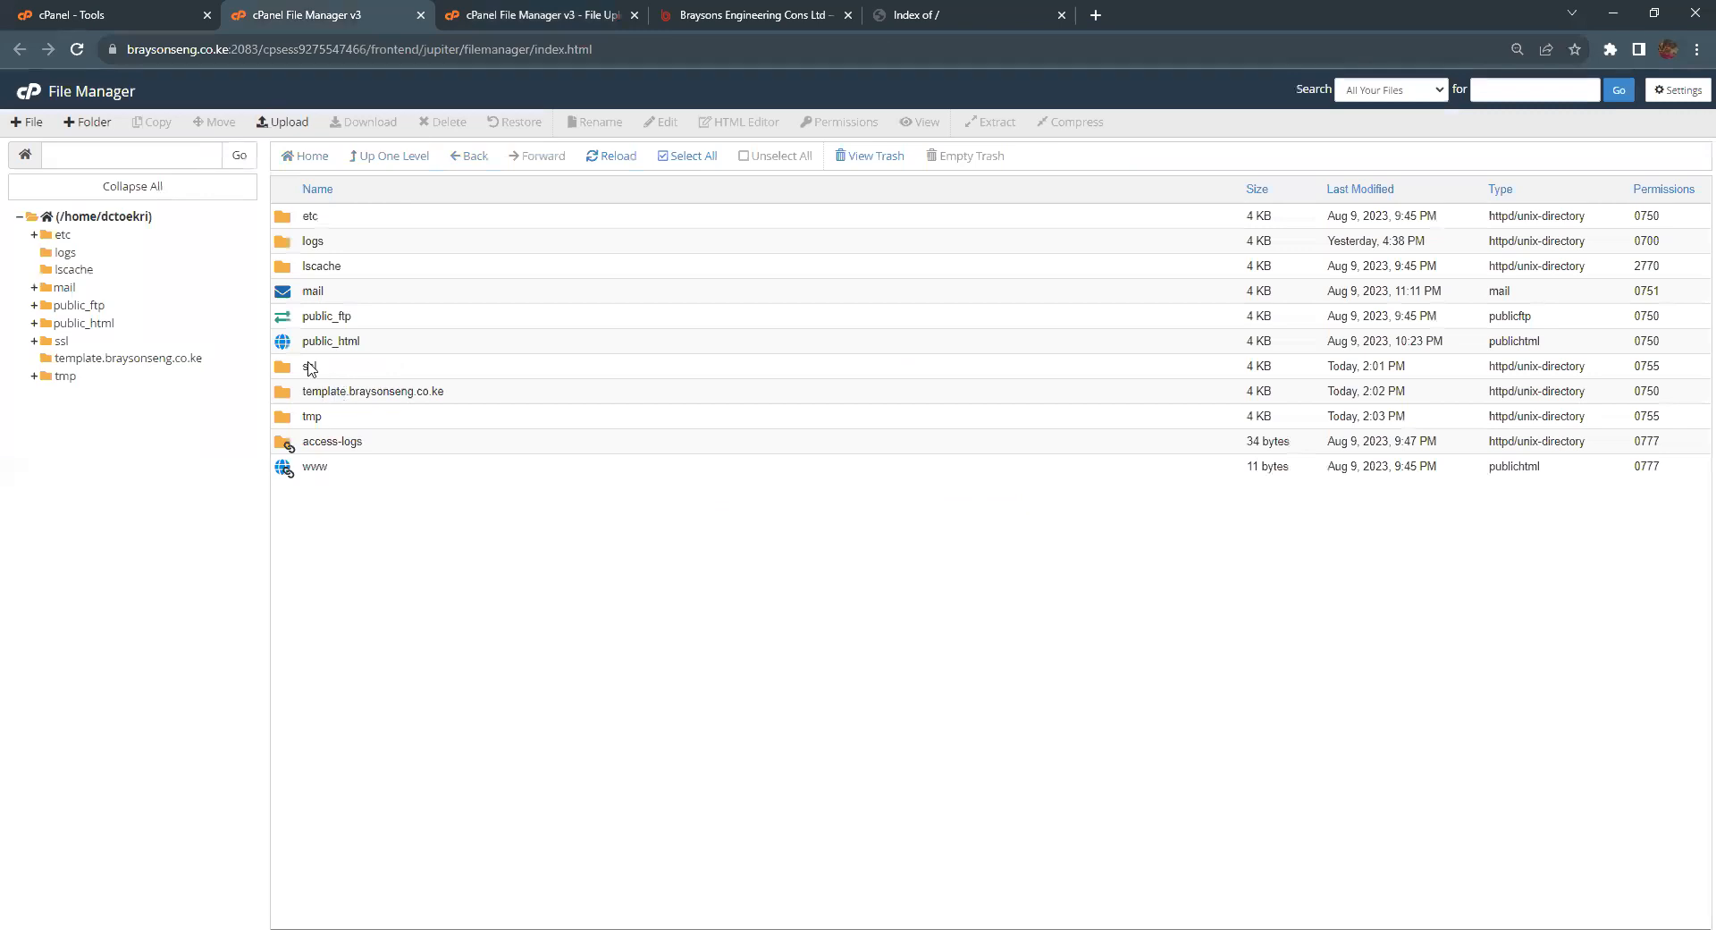
pyautogui.click(474, 15)
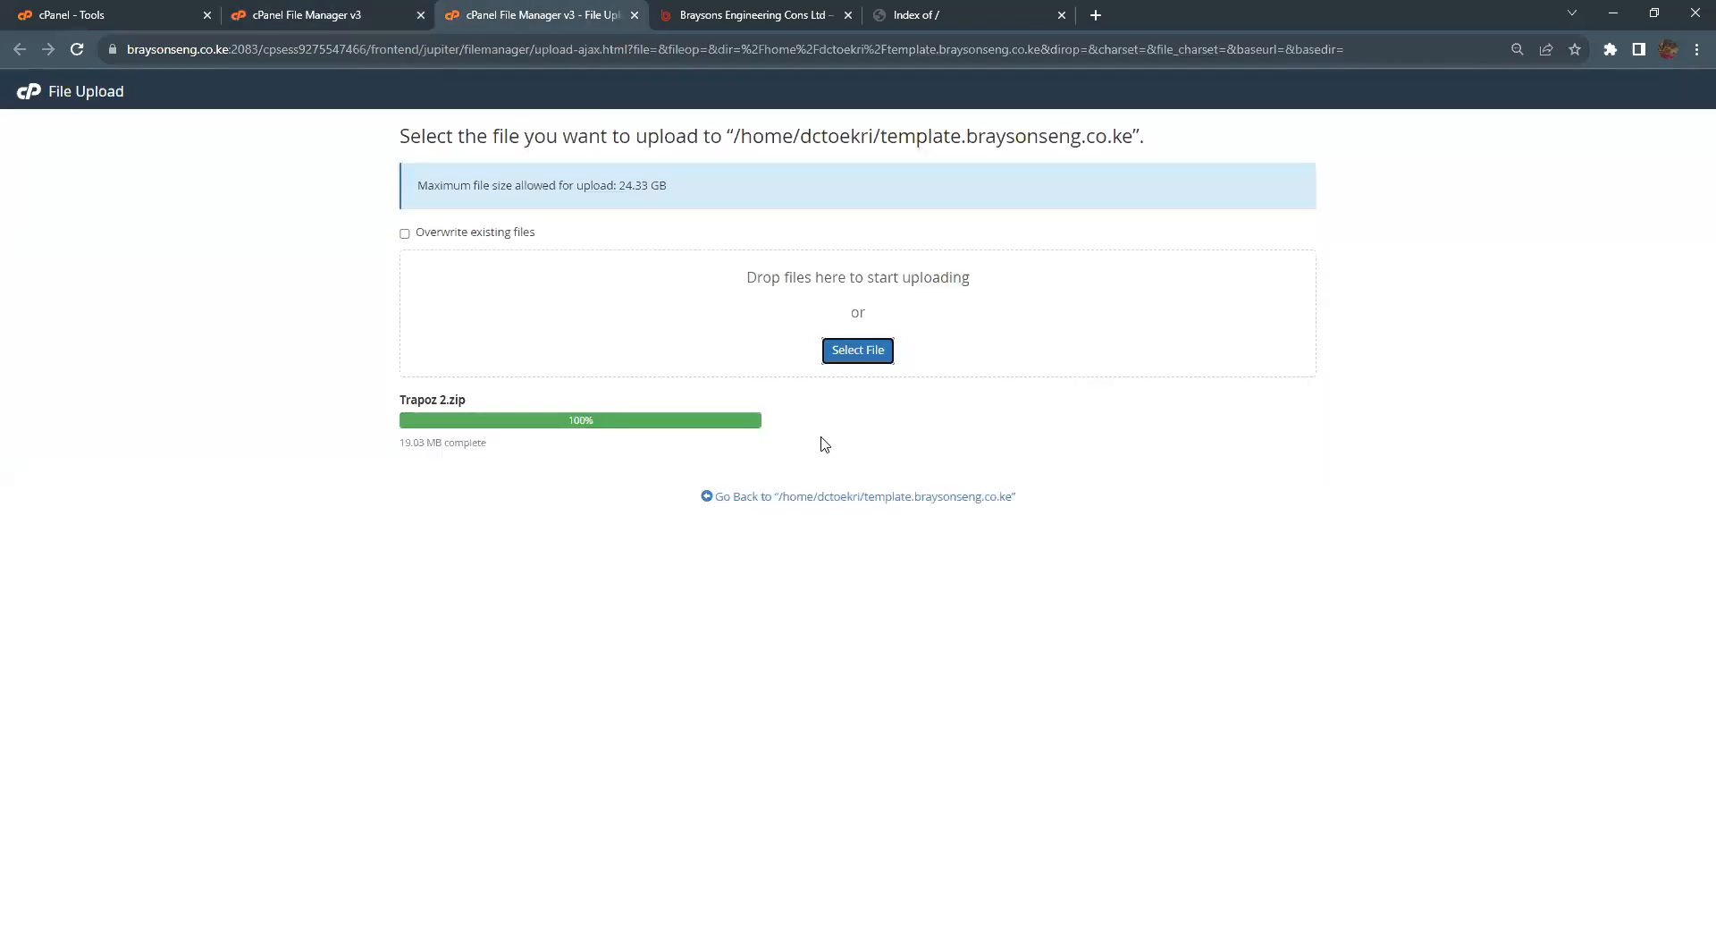
# Step: Extract Trapoz 2.zip into the subdomain folder, then reload the live index to see Trapoz 2 and Trapoz 2.zip
pyautogui.click(807, 501)
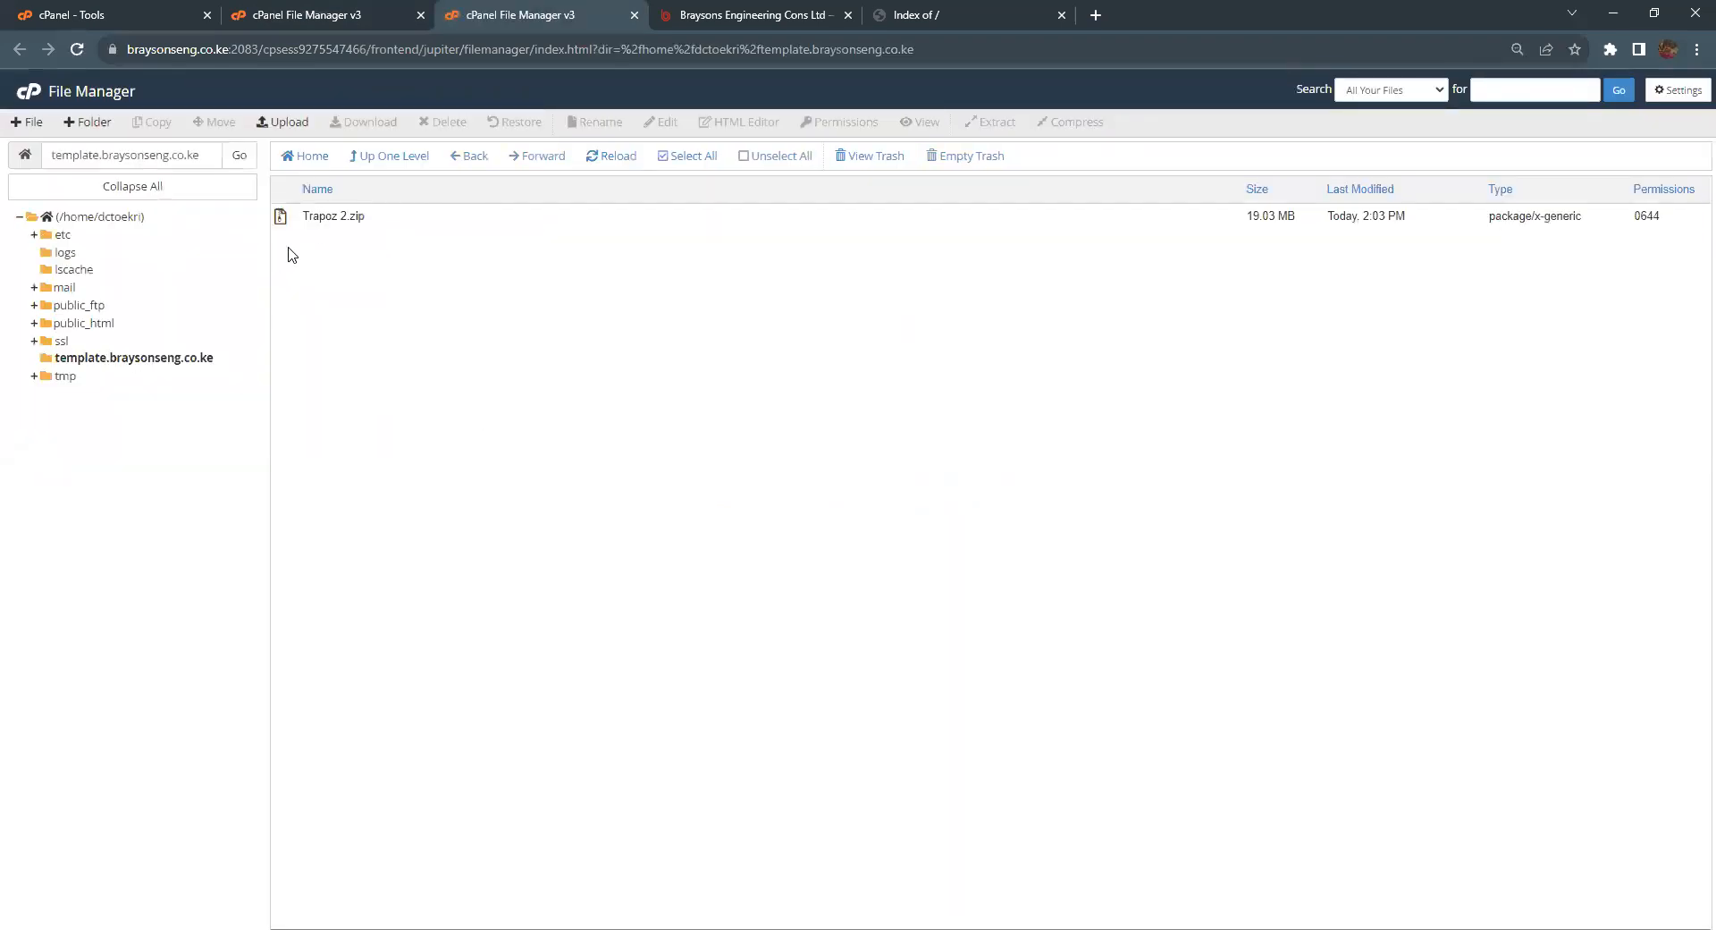
pyautogui.click(318, 217)
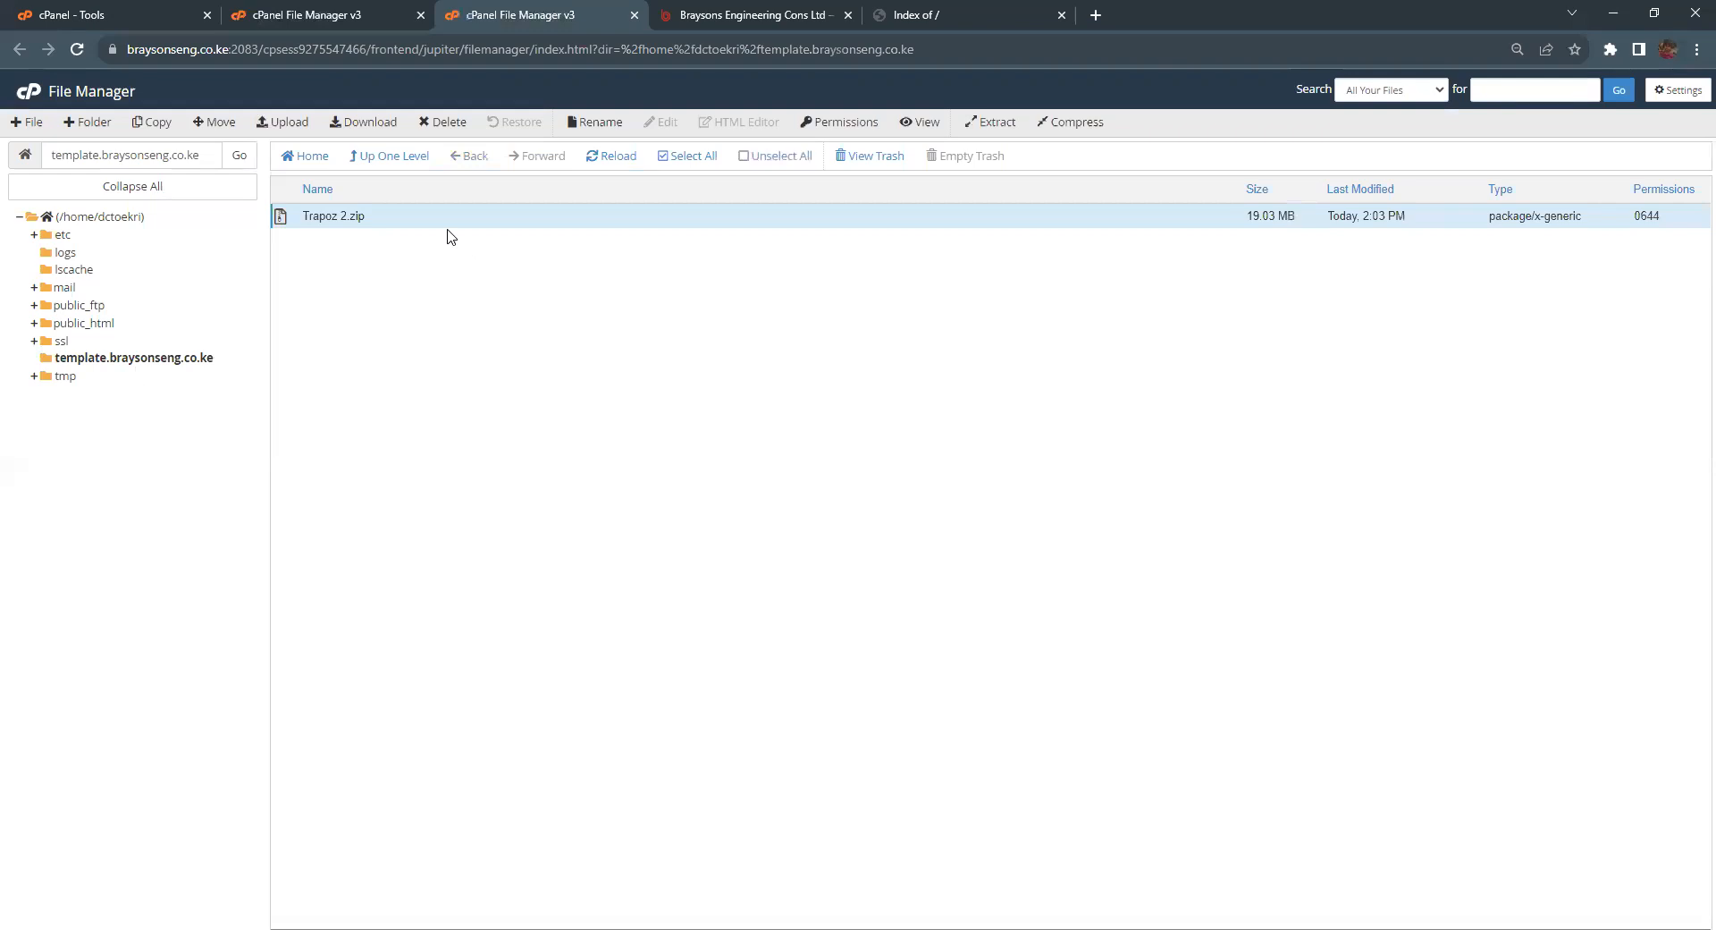
pyautogui.rightClick(323, 218)
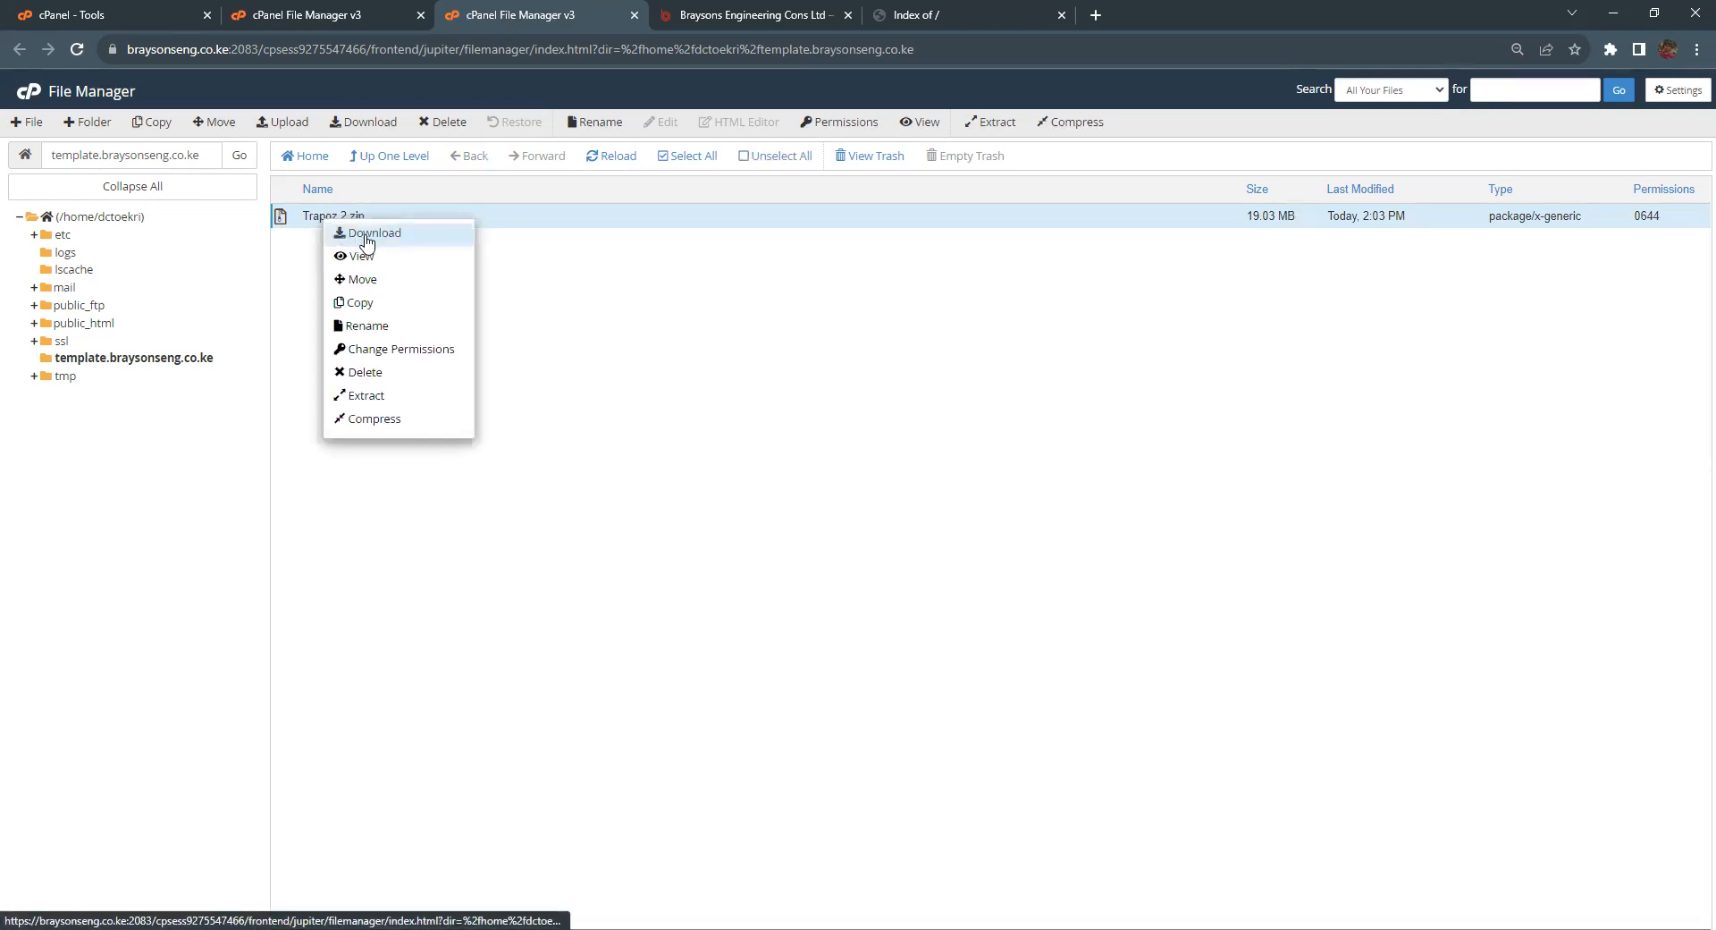
pyautogui.click(378, 399)
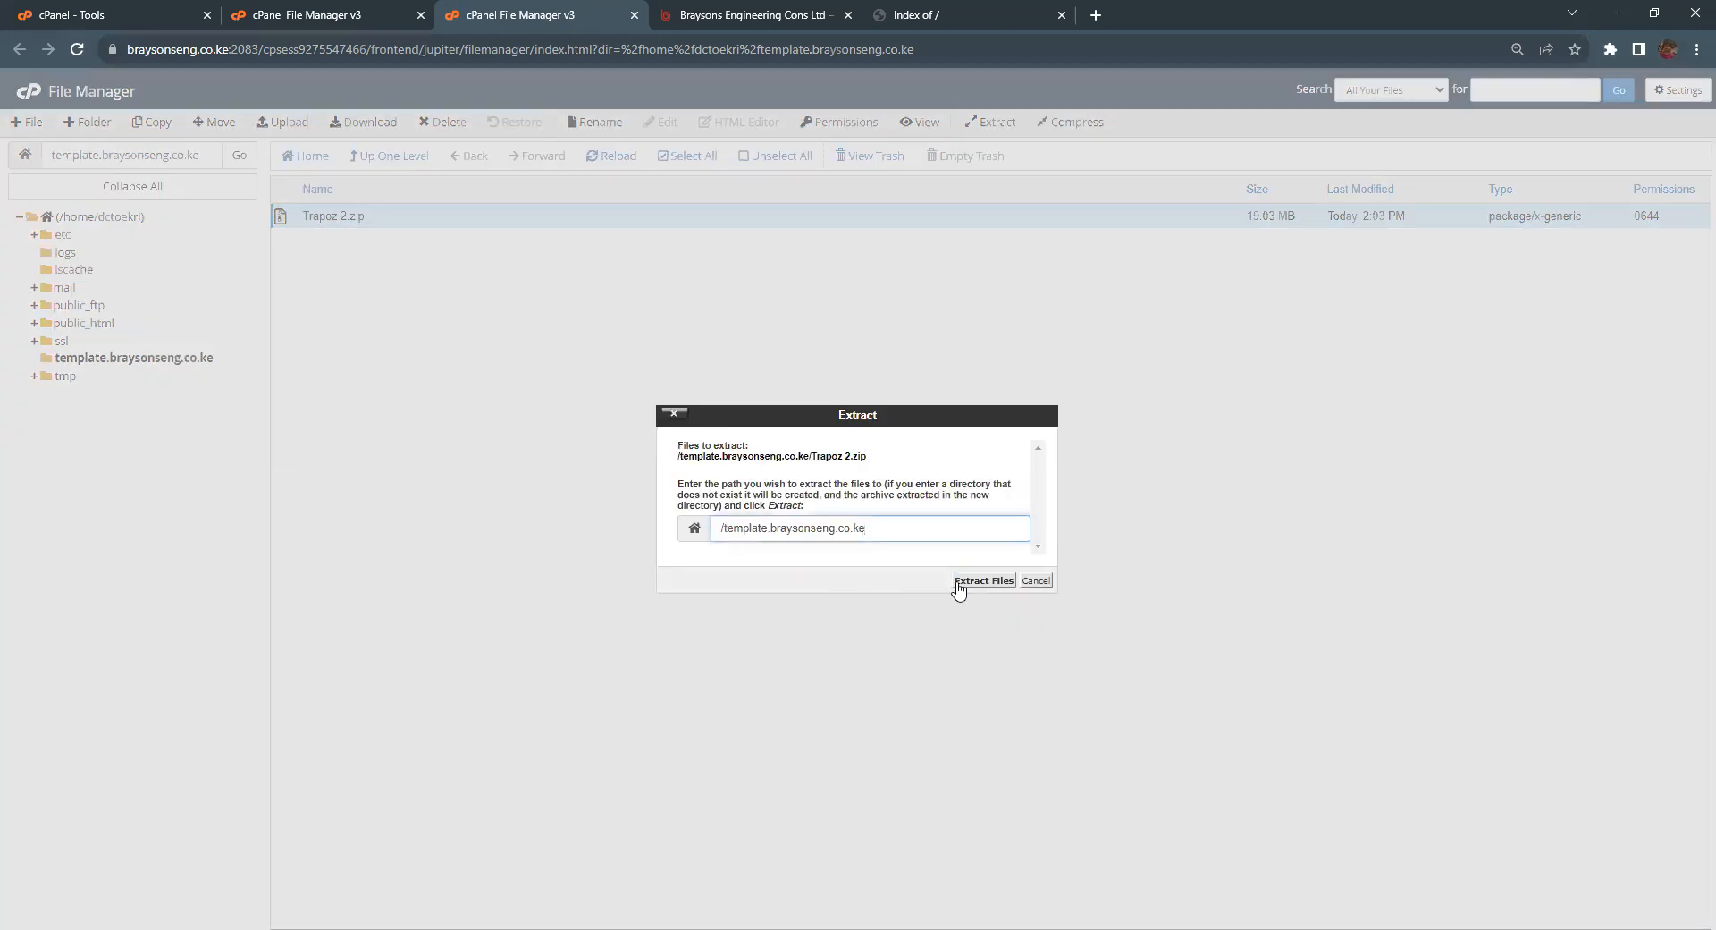
pyautogui.click(973, 586)
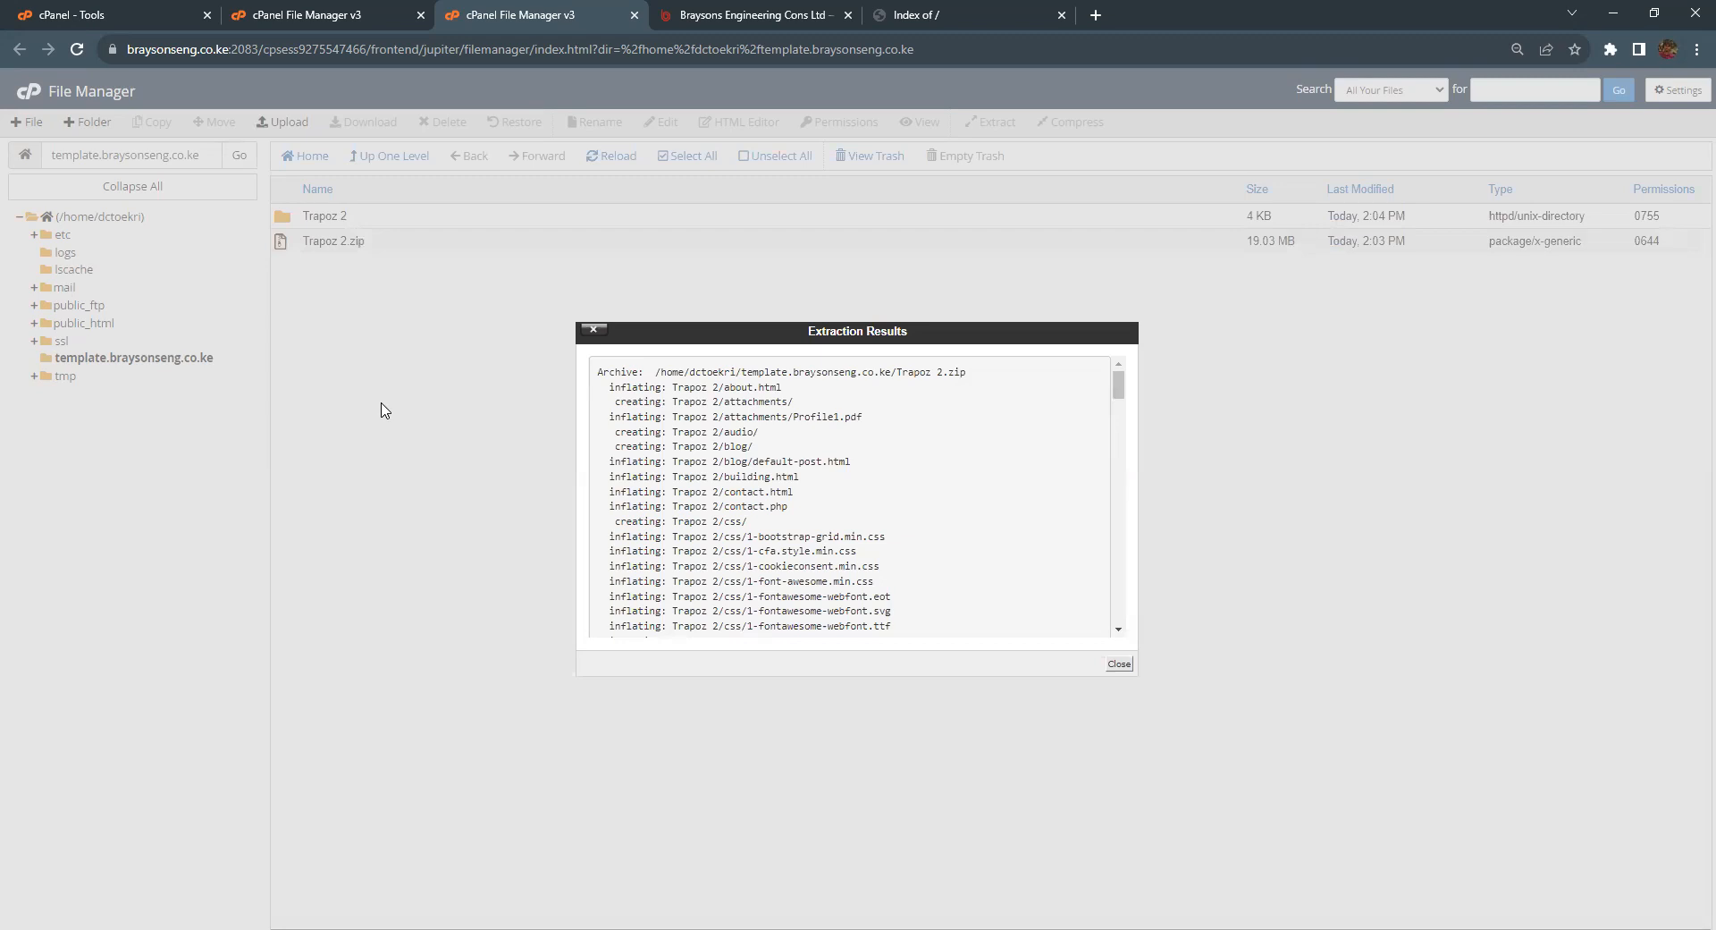
pyautogui.scroll(-15, 911, 523)
pyautogui.scroll(-5, 911, 523)
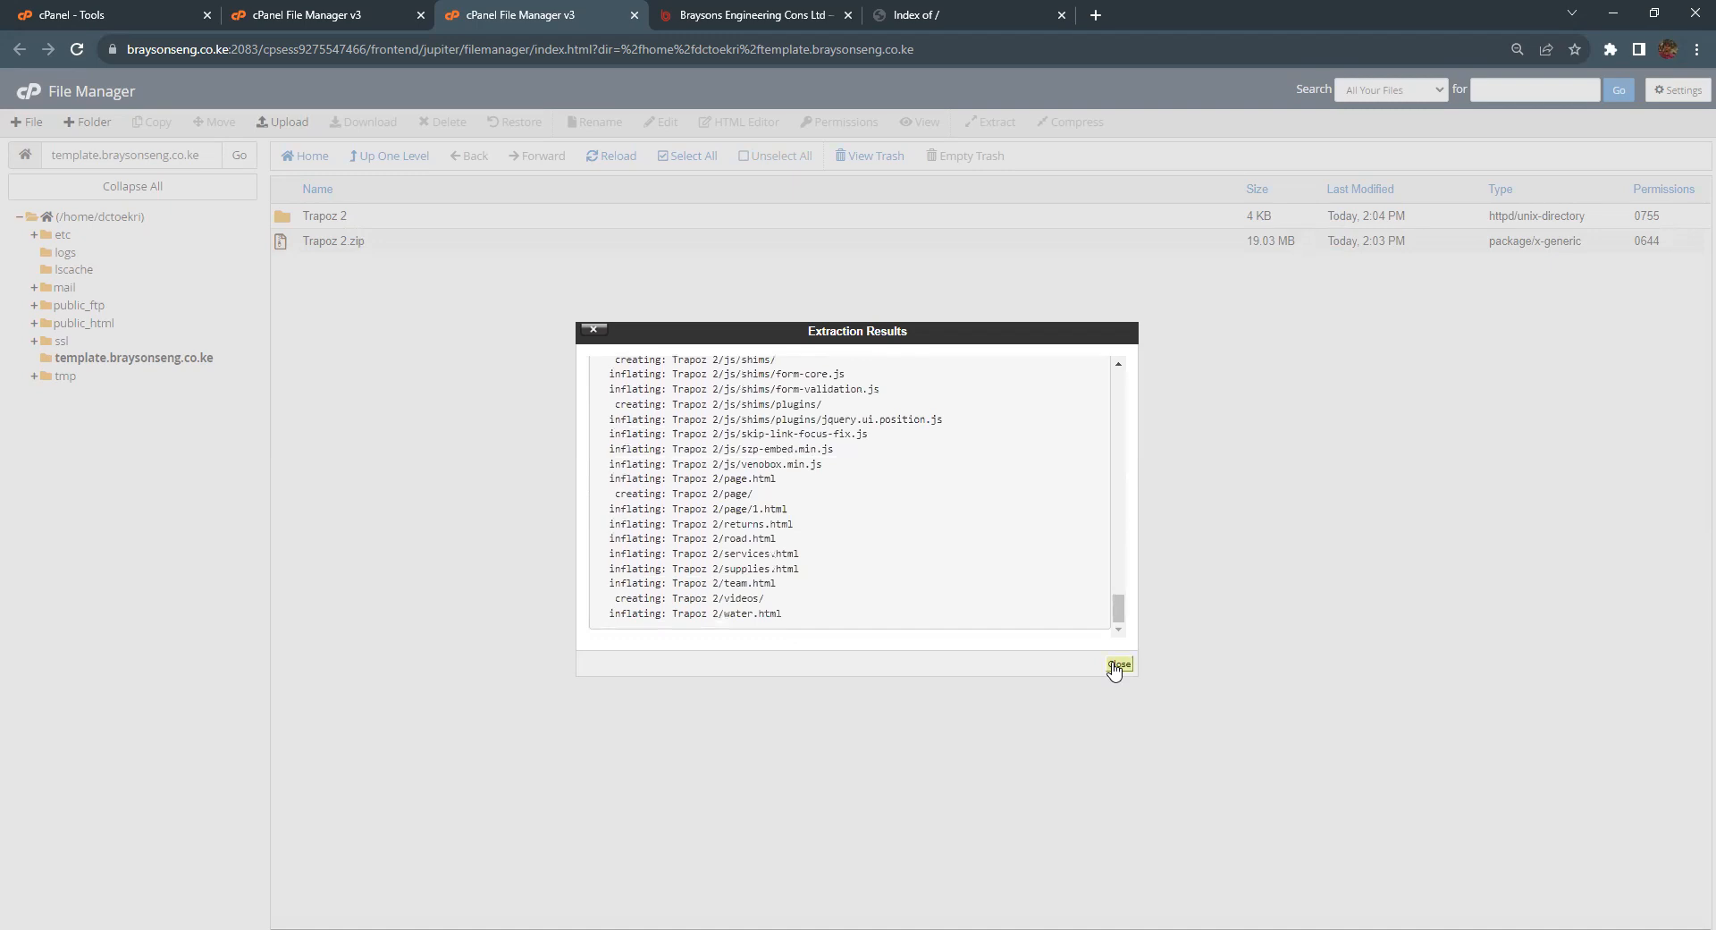
pyautogui.click(1119, 663)
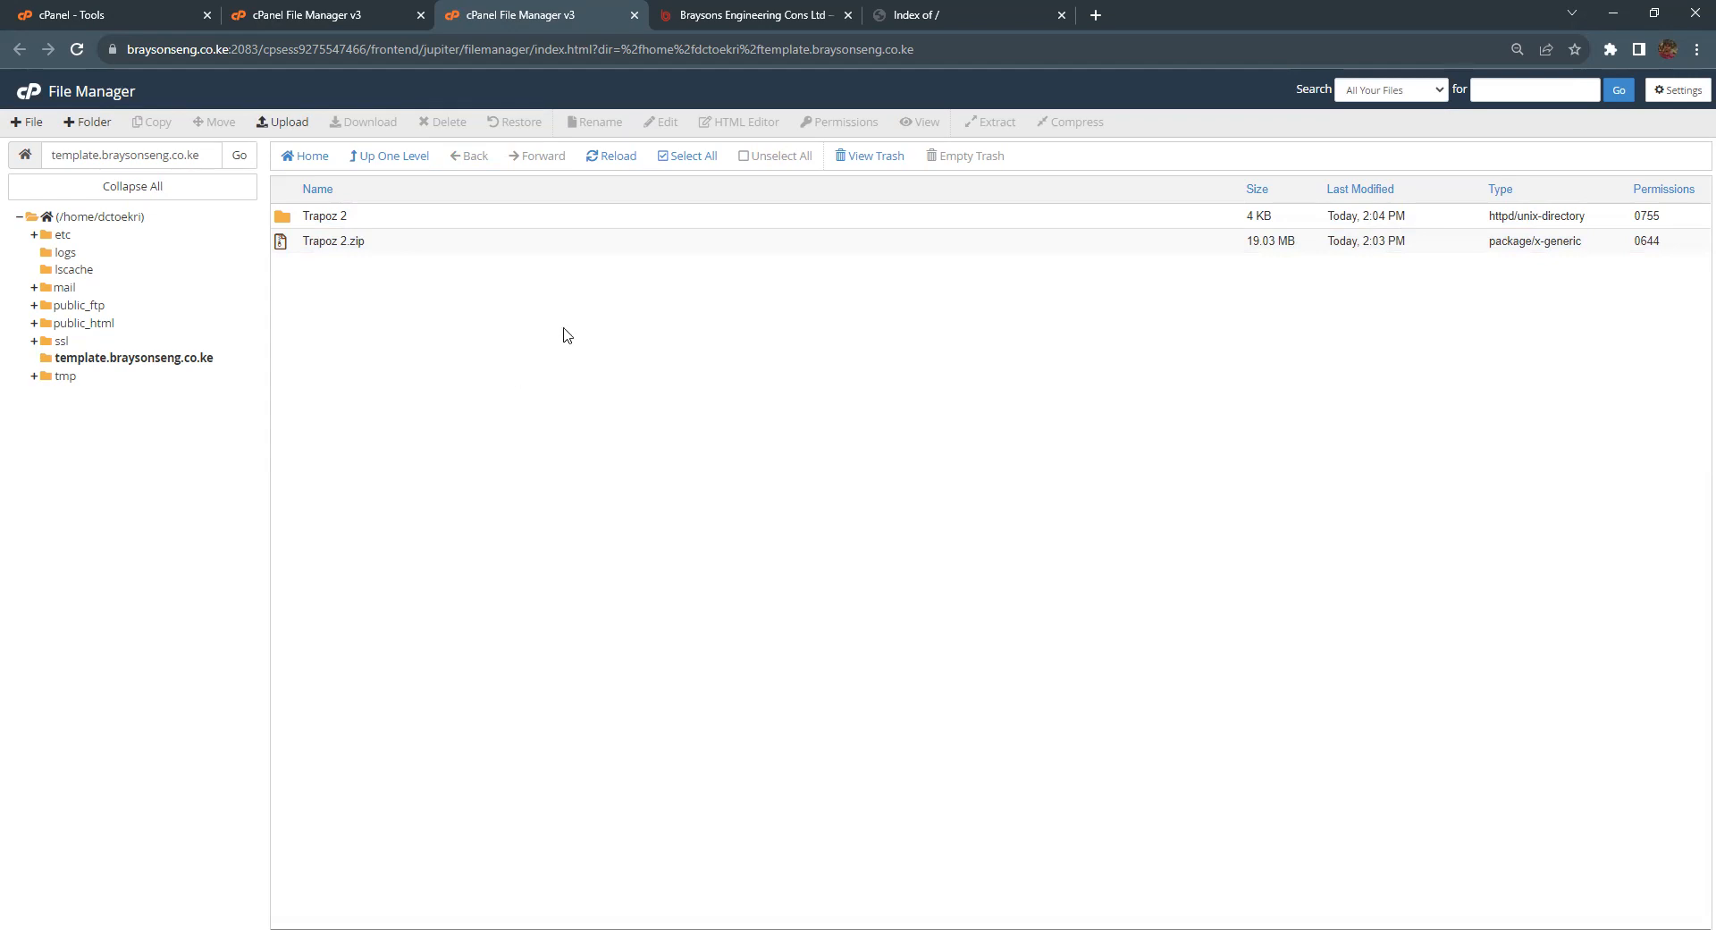
pyautogui.click(1033, 29)
pyautogui.click(77, 52)
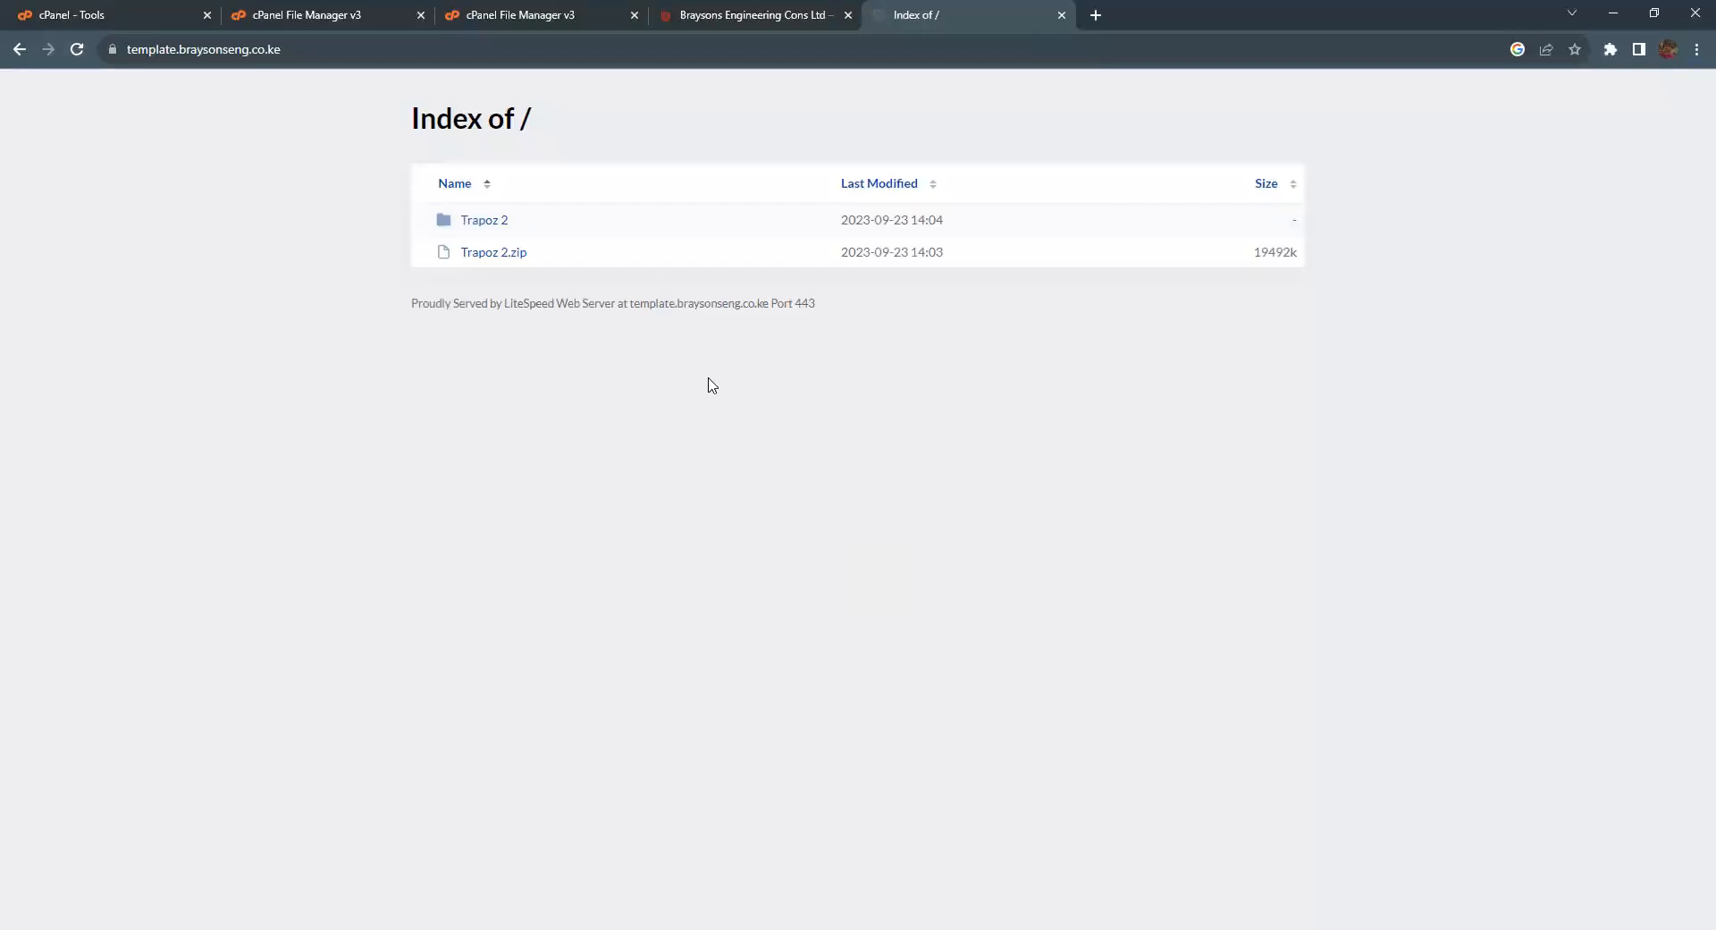
# Step: Browse the extracted Trapoz 2 folder and its page subfolder, then reopen Trapoz 2 from the folder tree
pyautogui.click(513, 30)
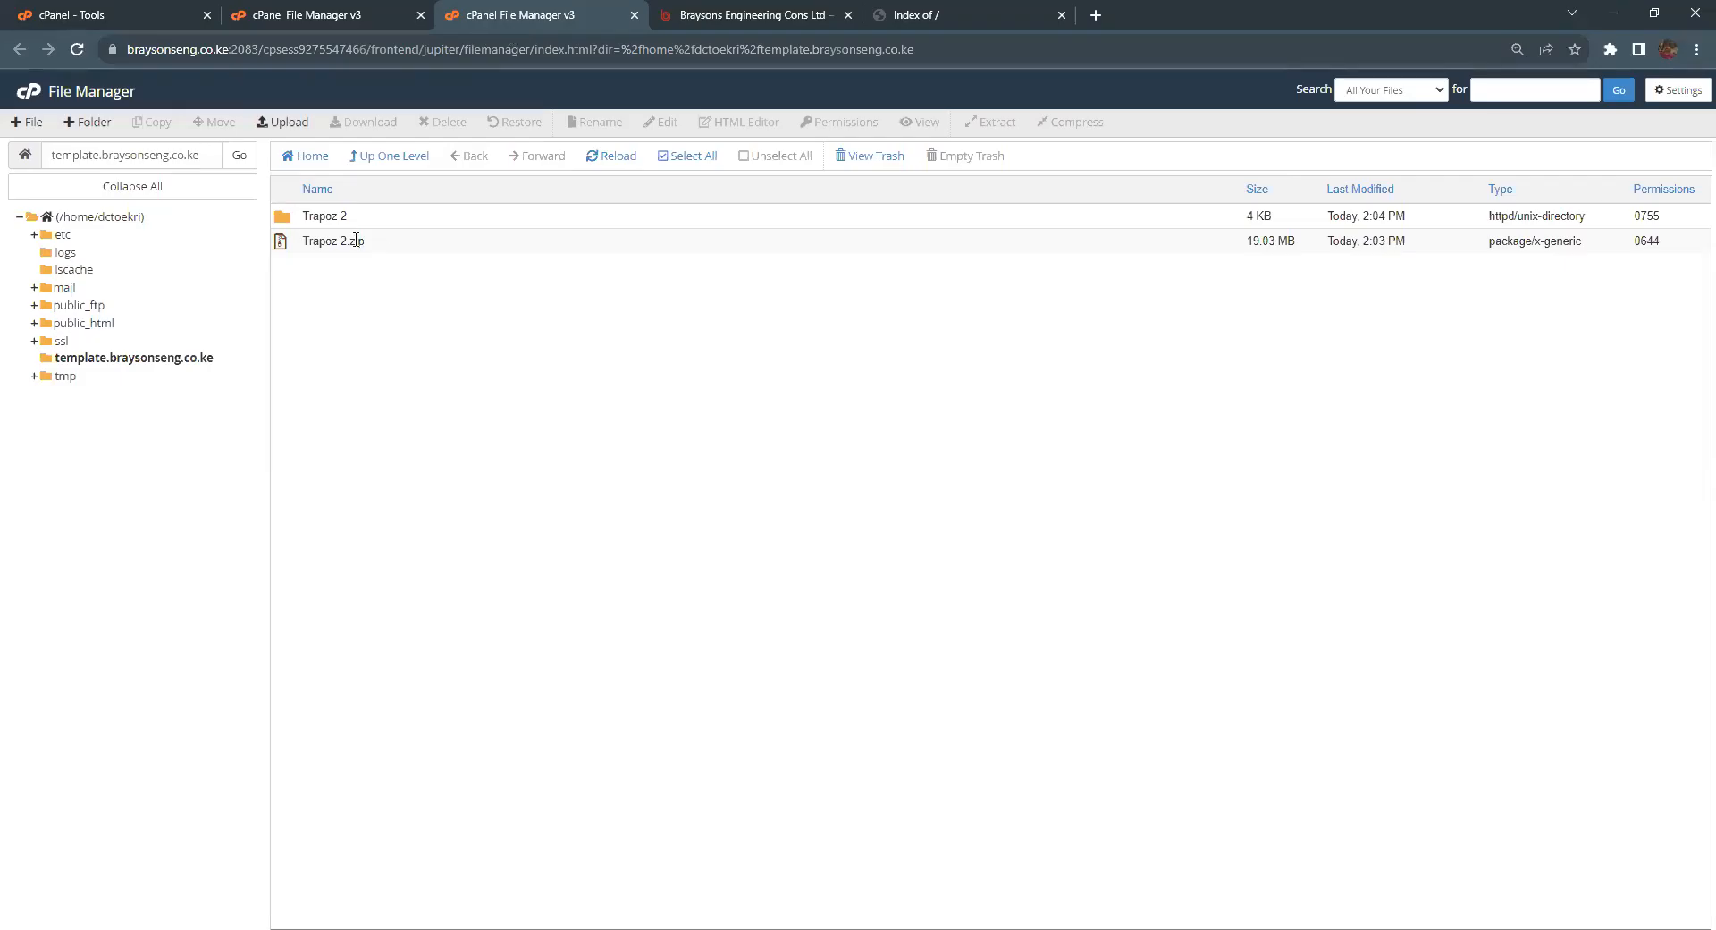
pyautogui.doubleClick(295, 217)
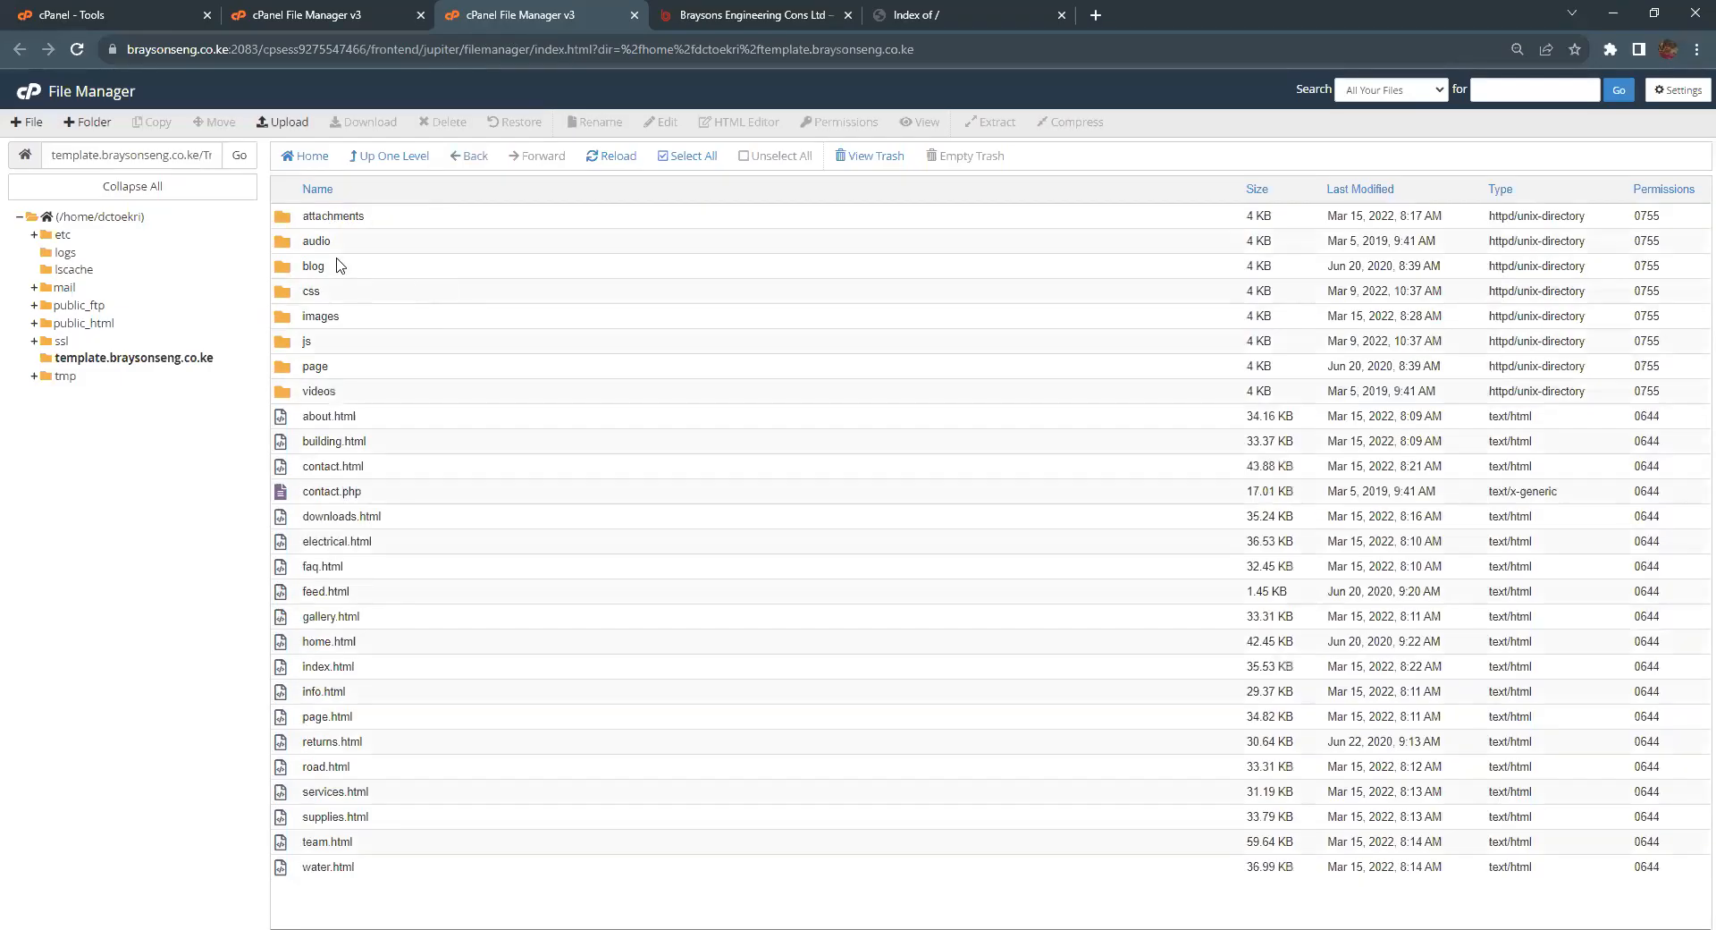
pyautogui.click(307, 251)
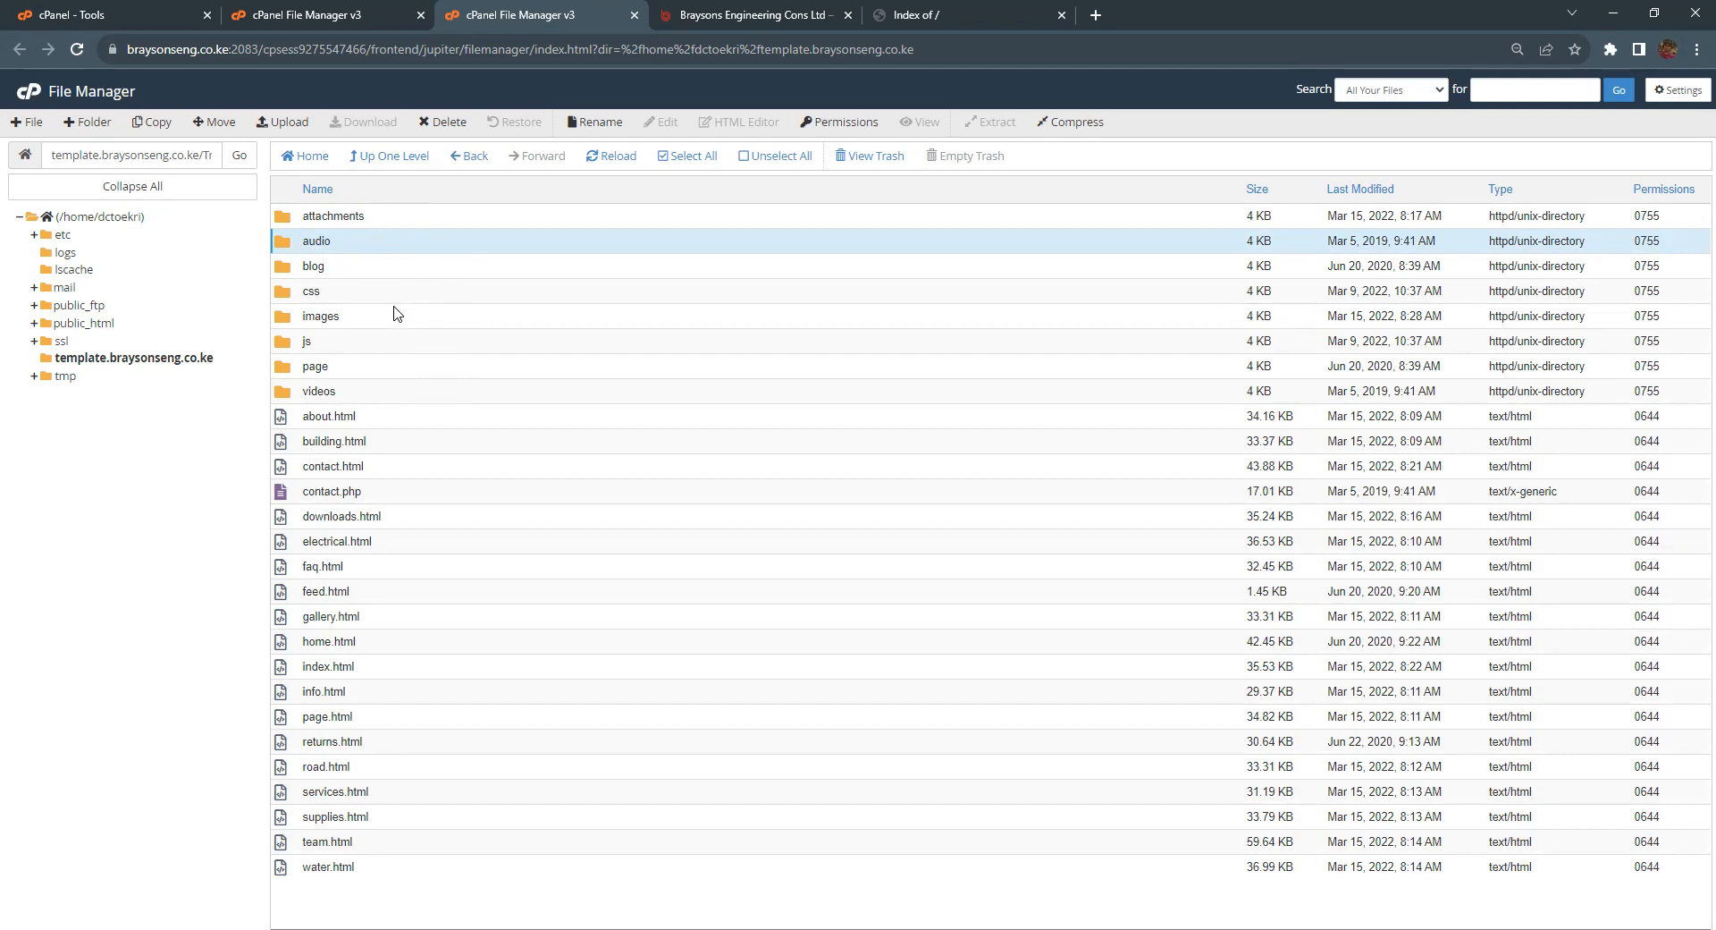
pyautogui.doubleClick(351, 374)
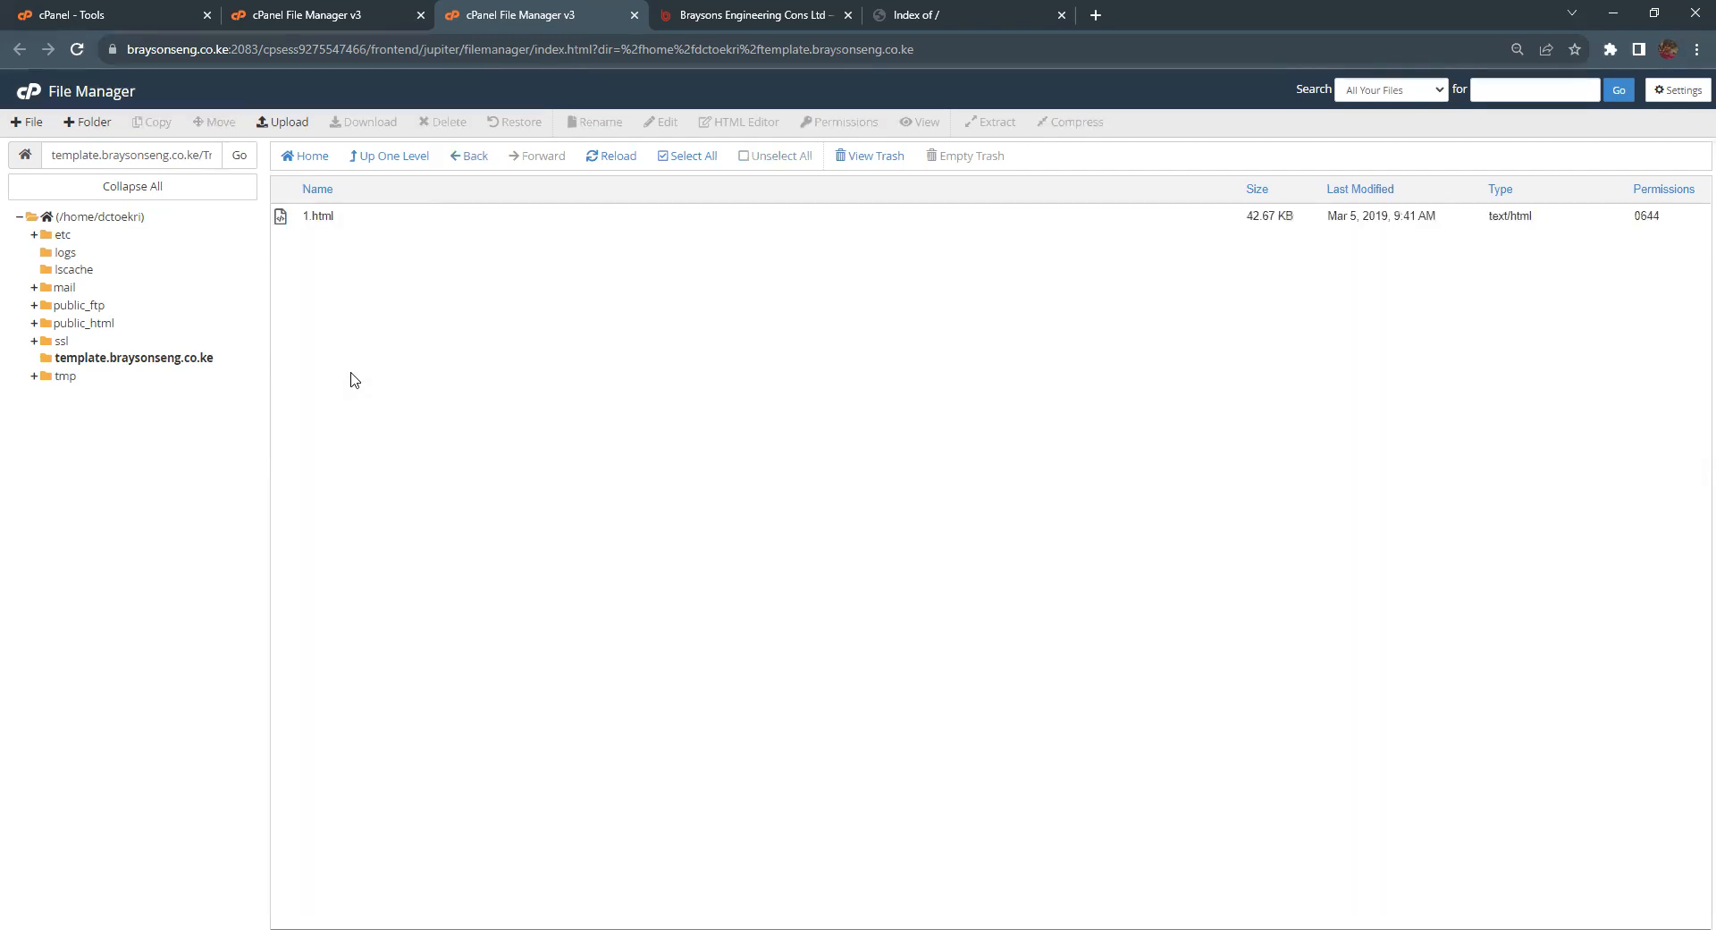
pyautogui.click(78, 362)
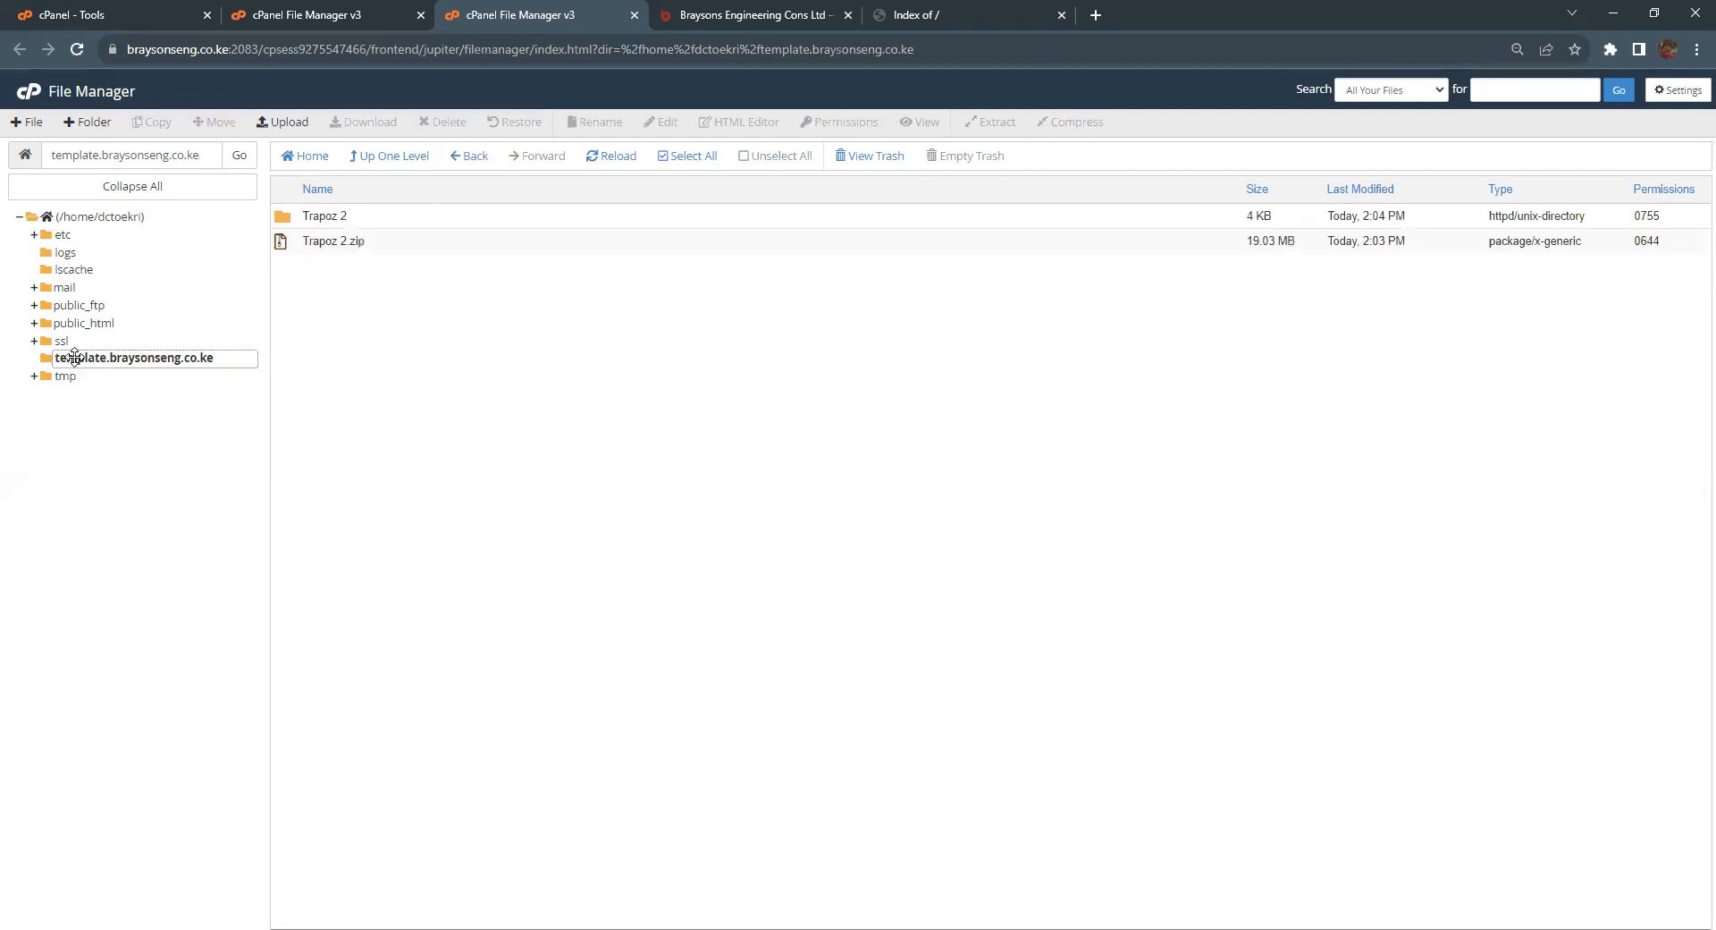
pyautogui.click(282, 223)
pyautogui.doubleClick(283, 224)
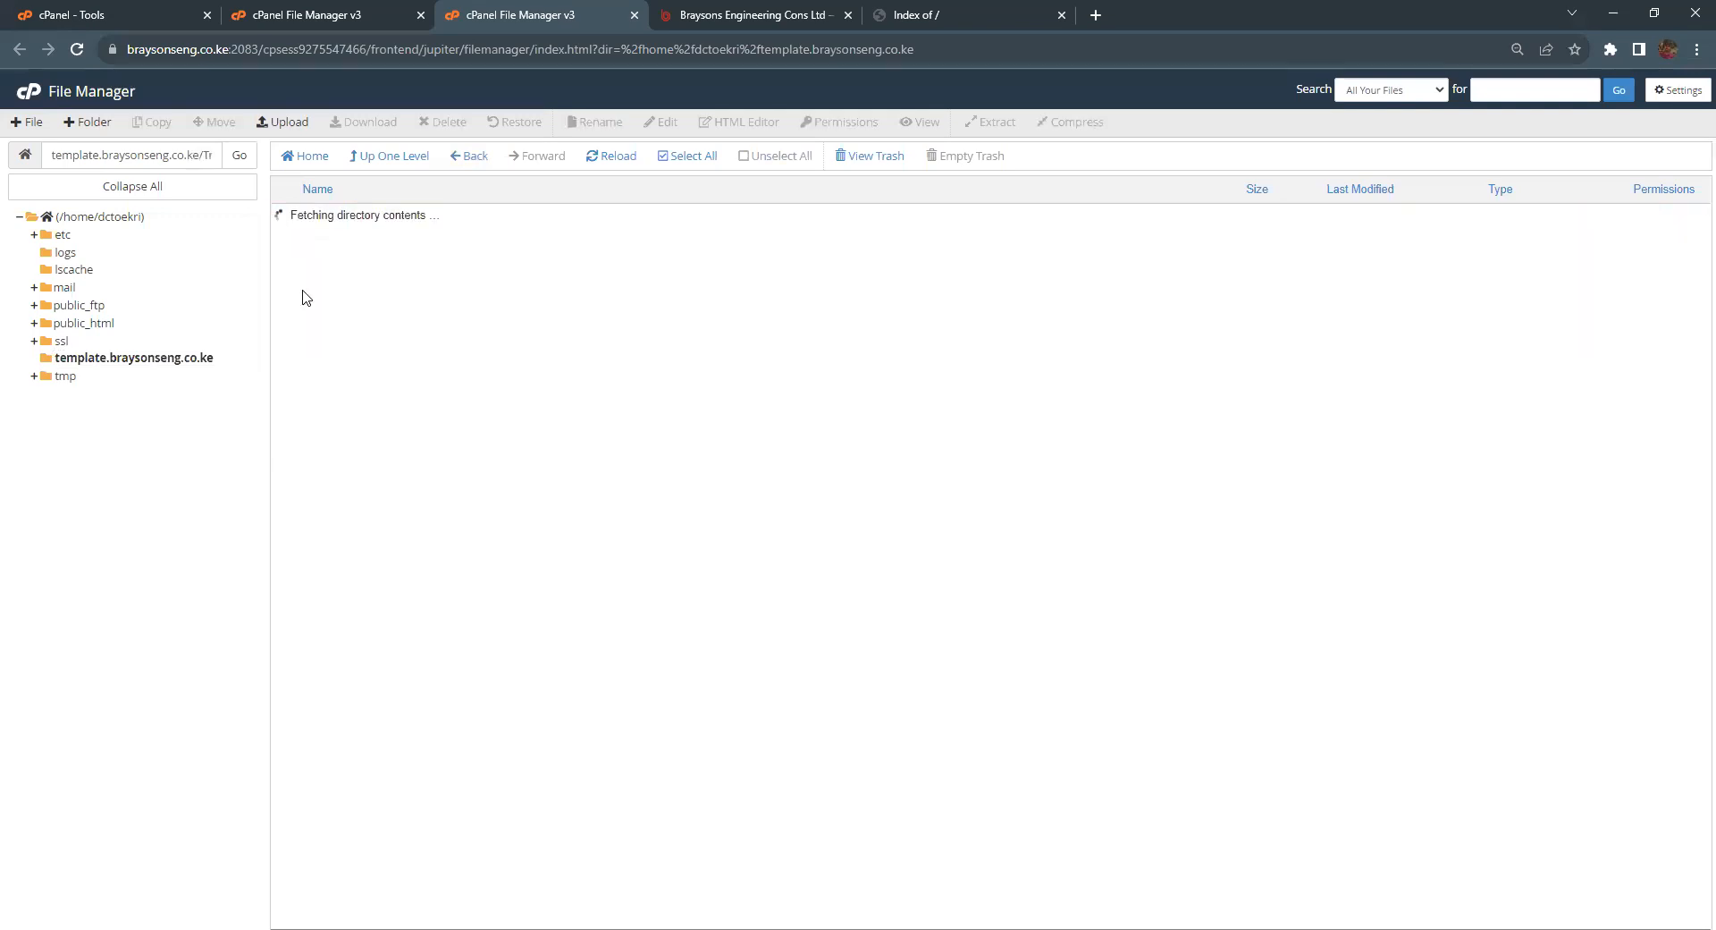
# Step: Move every file and folder in Trapoz 2 up to /template.braysonseng.co.ke
pyautogui.click(685, 157)
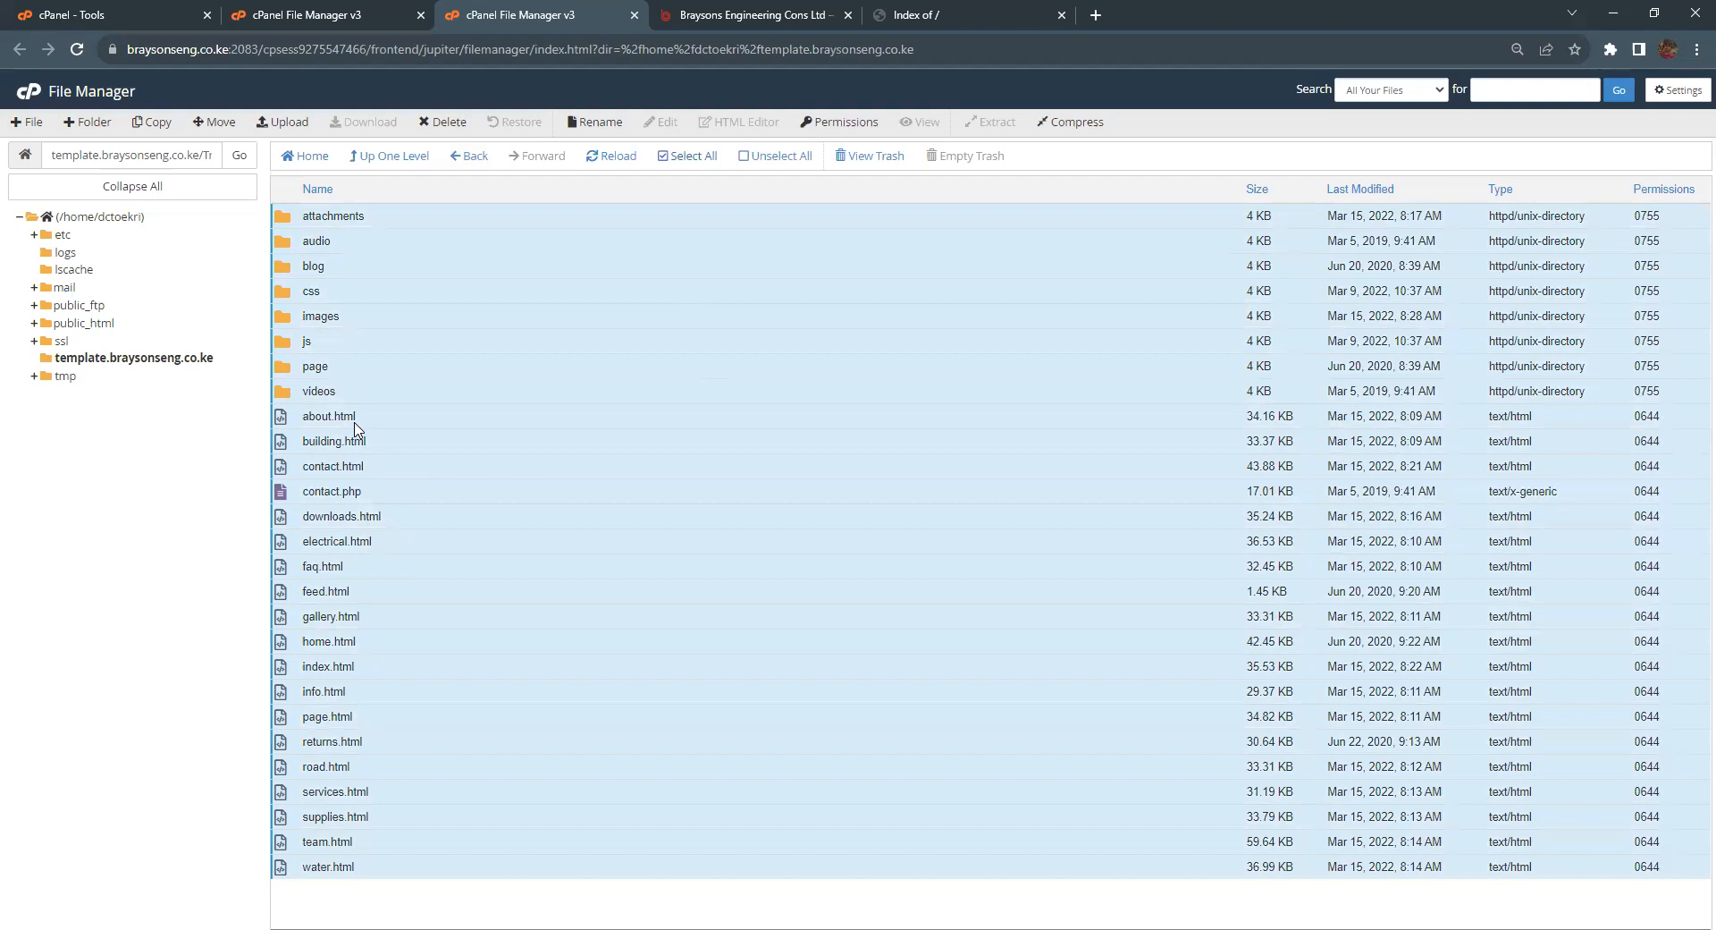
pyautogui.click(211, 117)
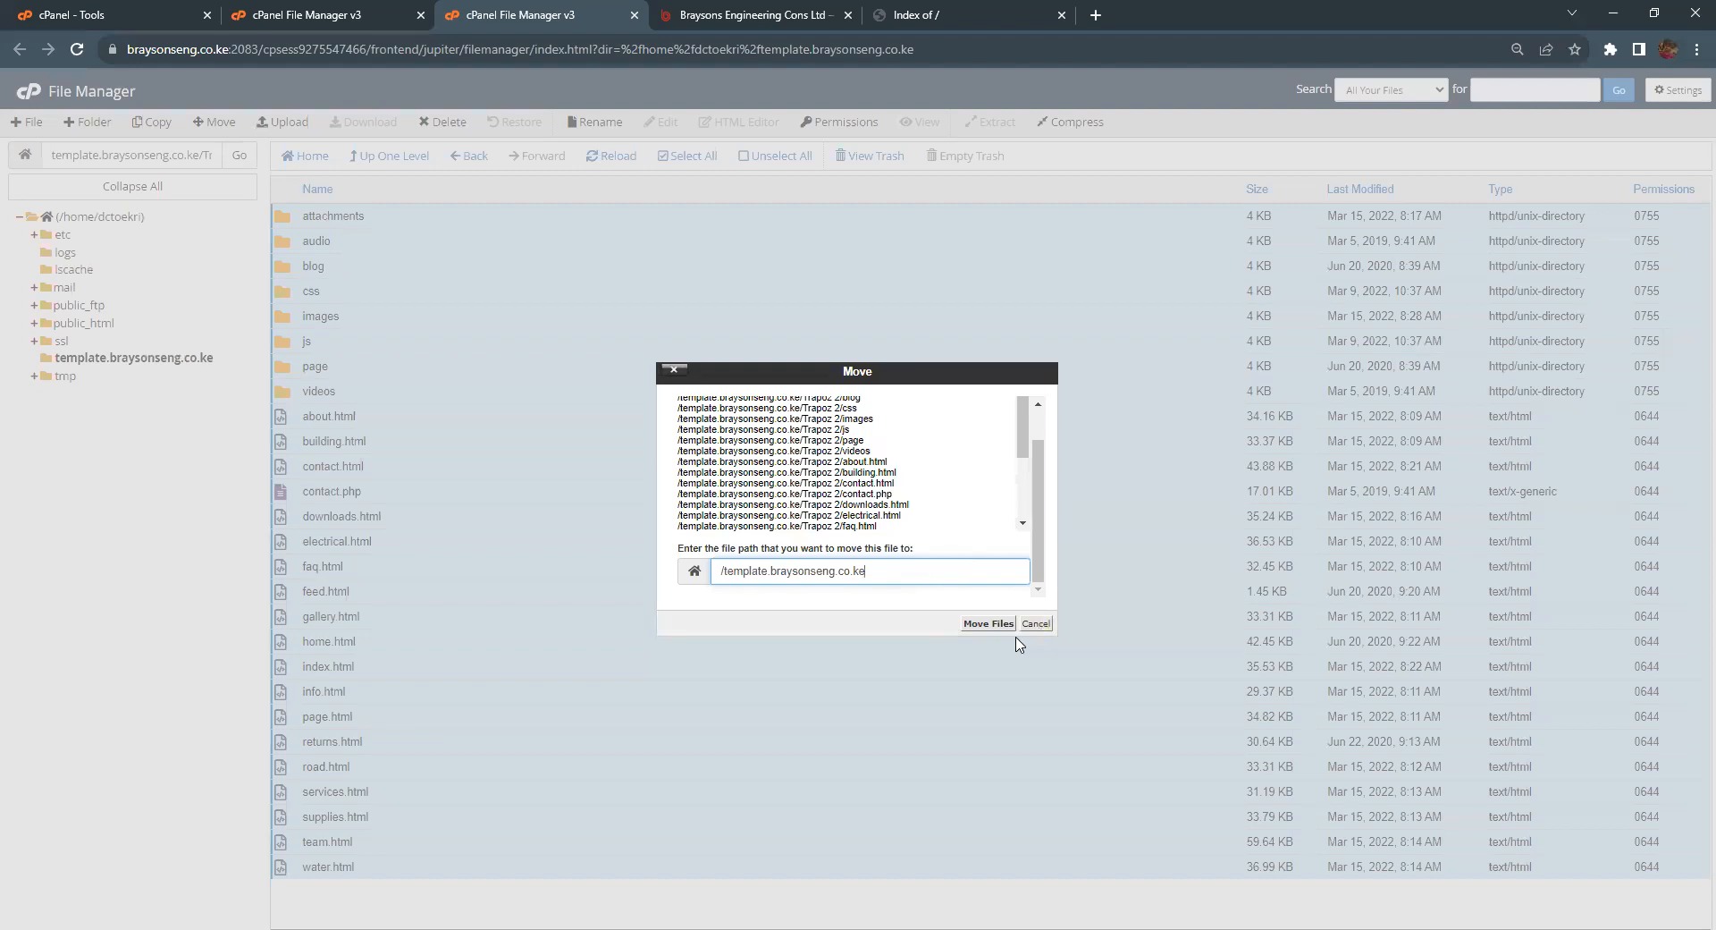
pyautogui.click(984, 623)
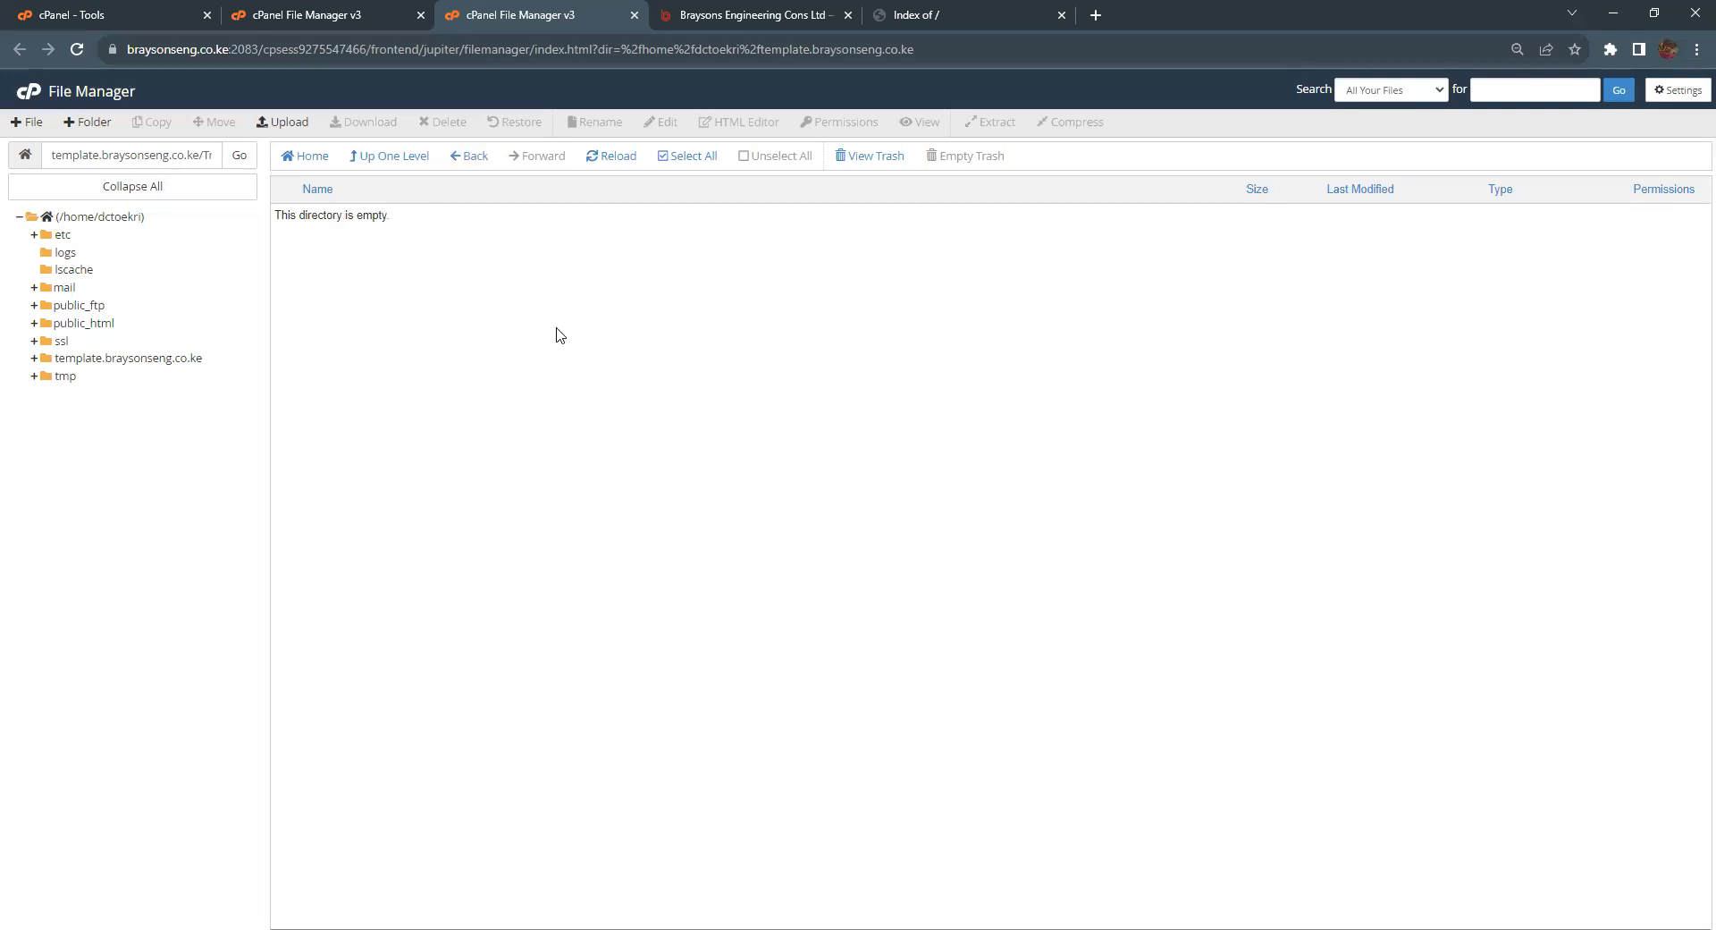
pyautogui.click(943, 25)
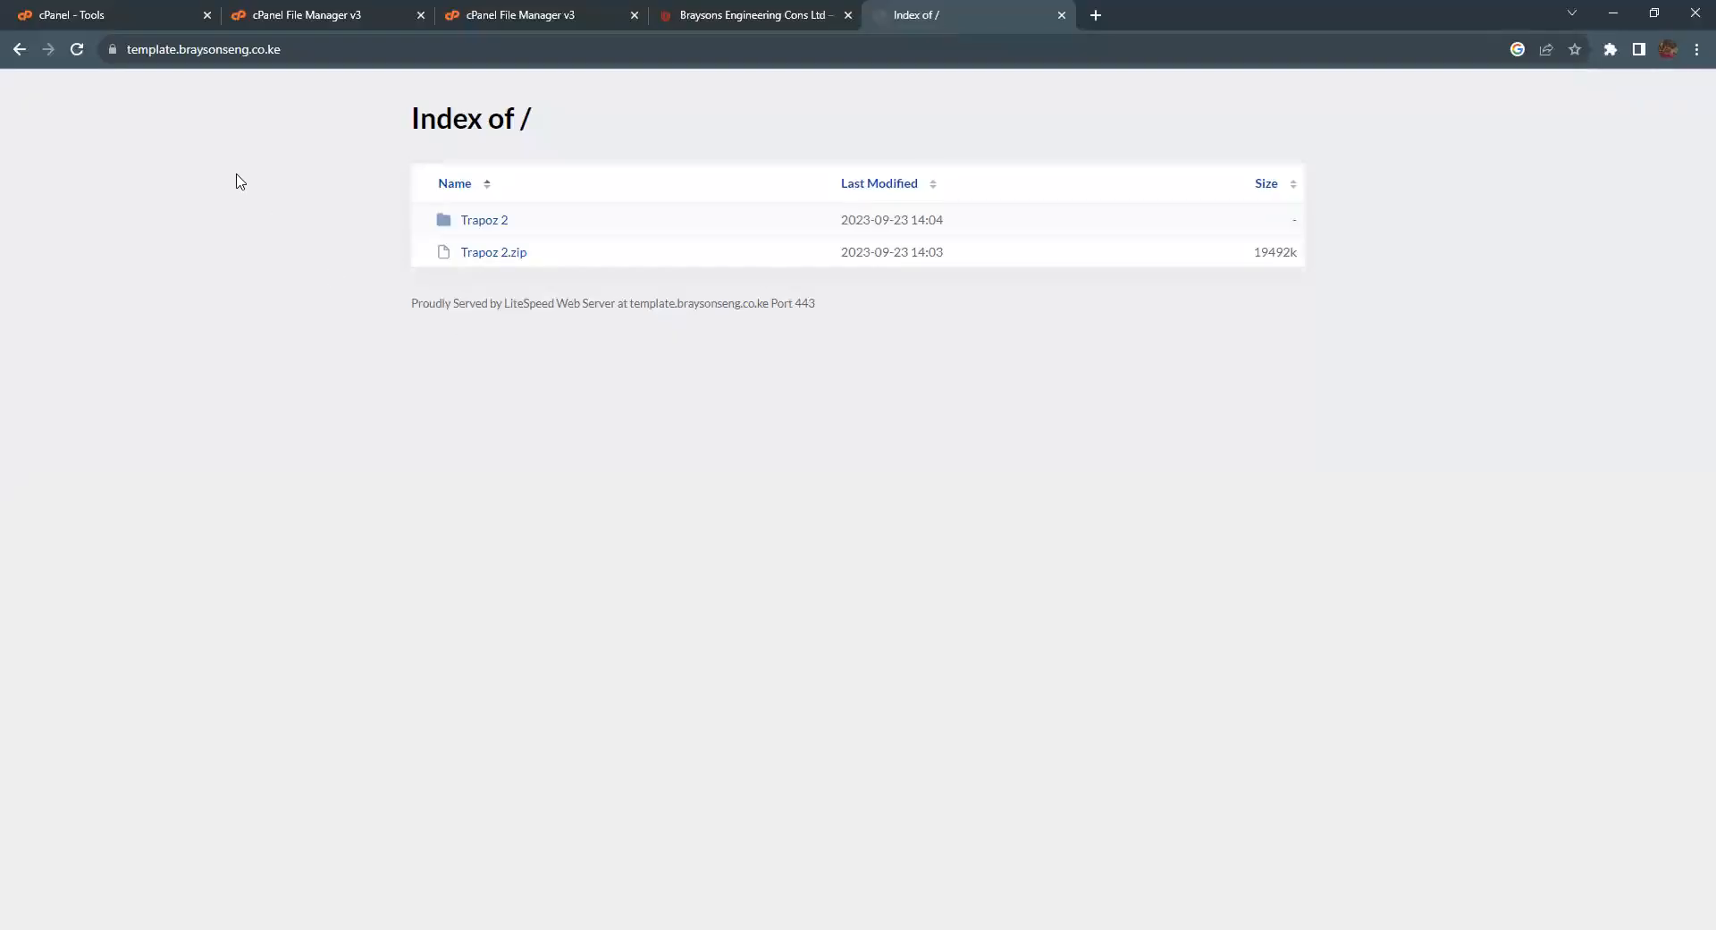
# Step: Reload template.braysonseng.co.ke and scroll through the live Trapoz Asphalt Limited homepage
pyautogui.click(76, 50)
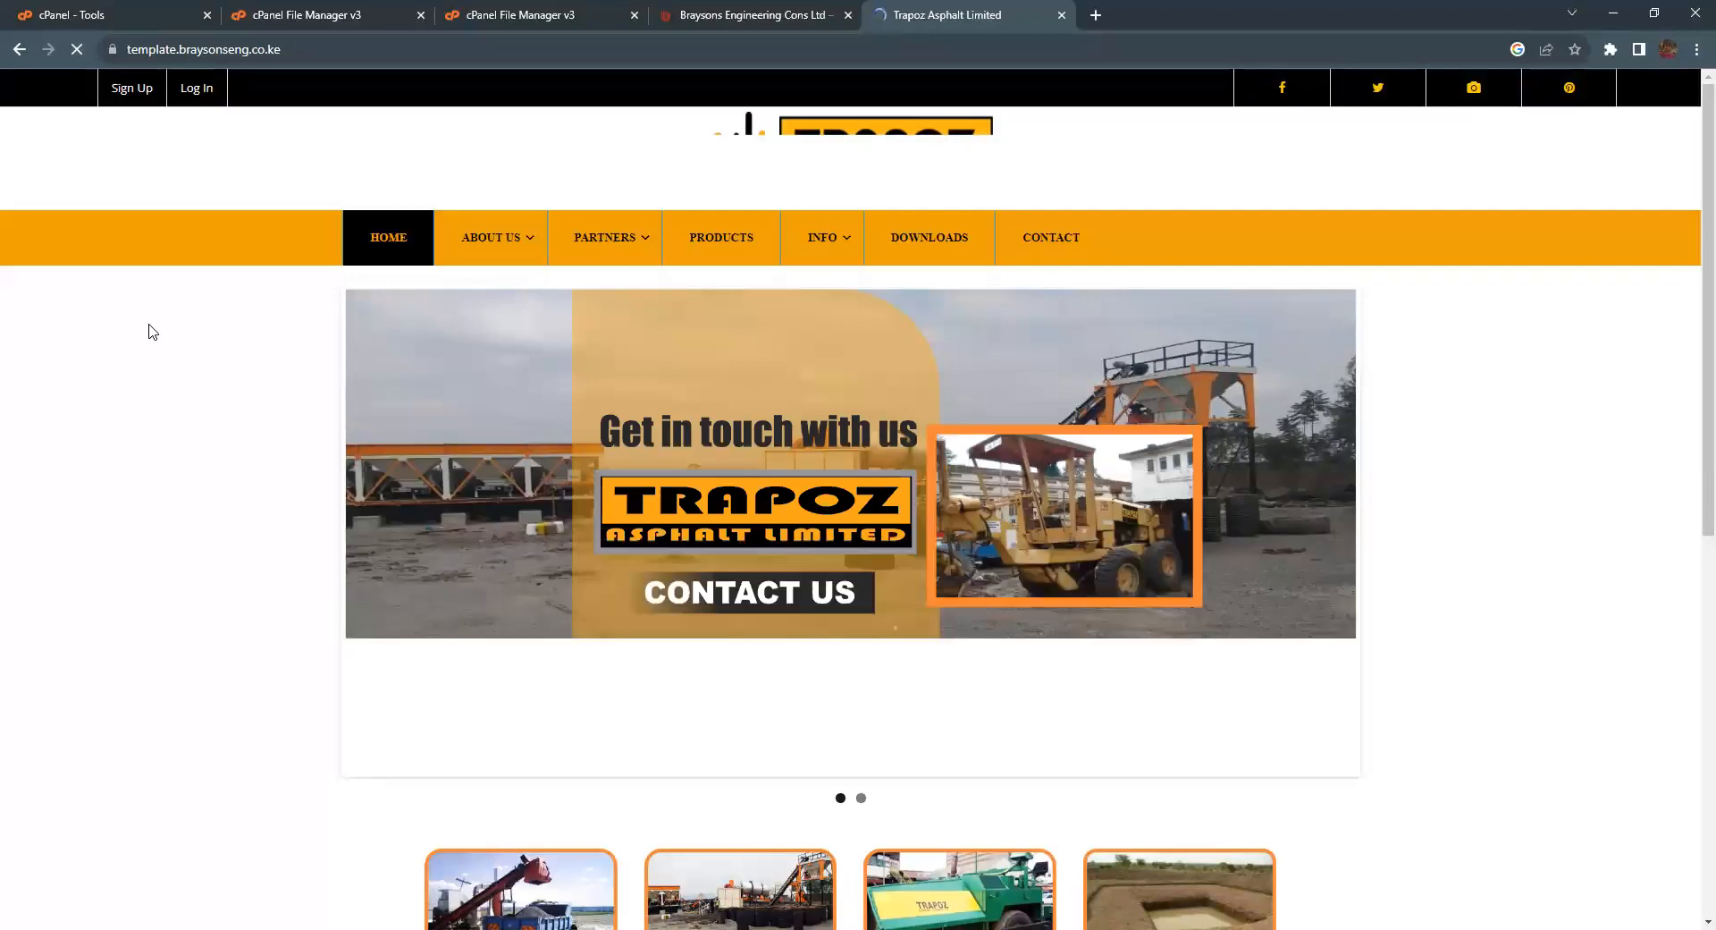
pyautogui.scroll(-8, 152, 331)
pyautogui.scroll(8, 152, 331)
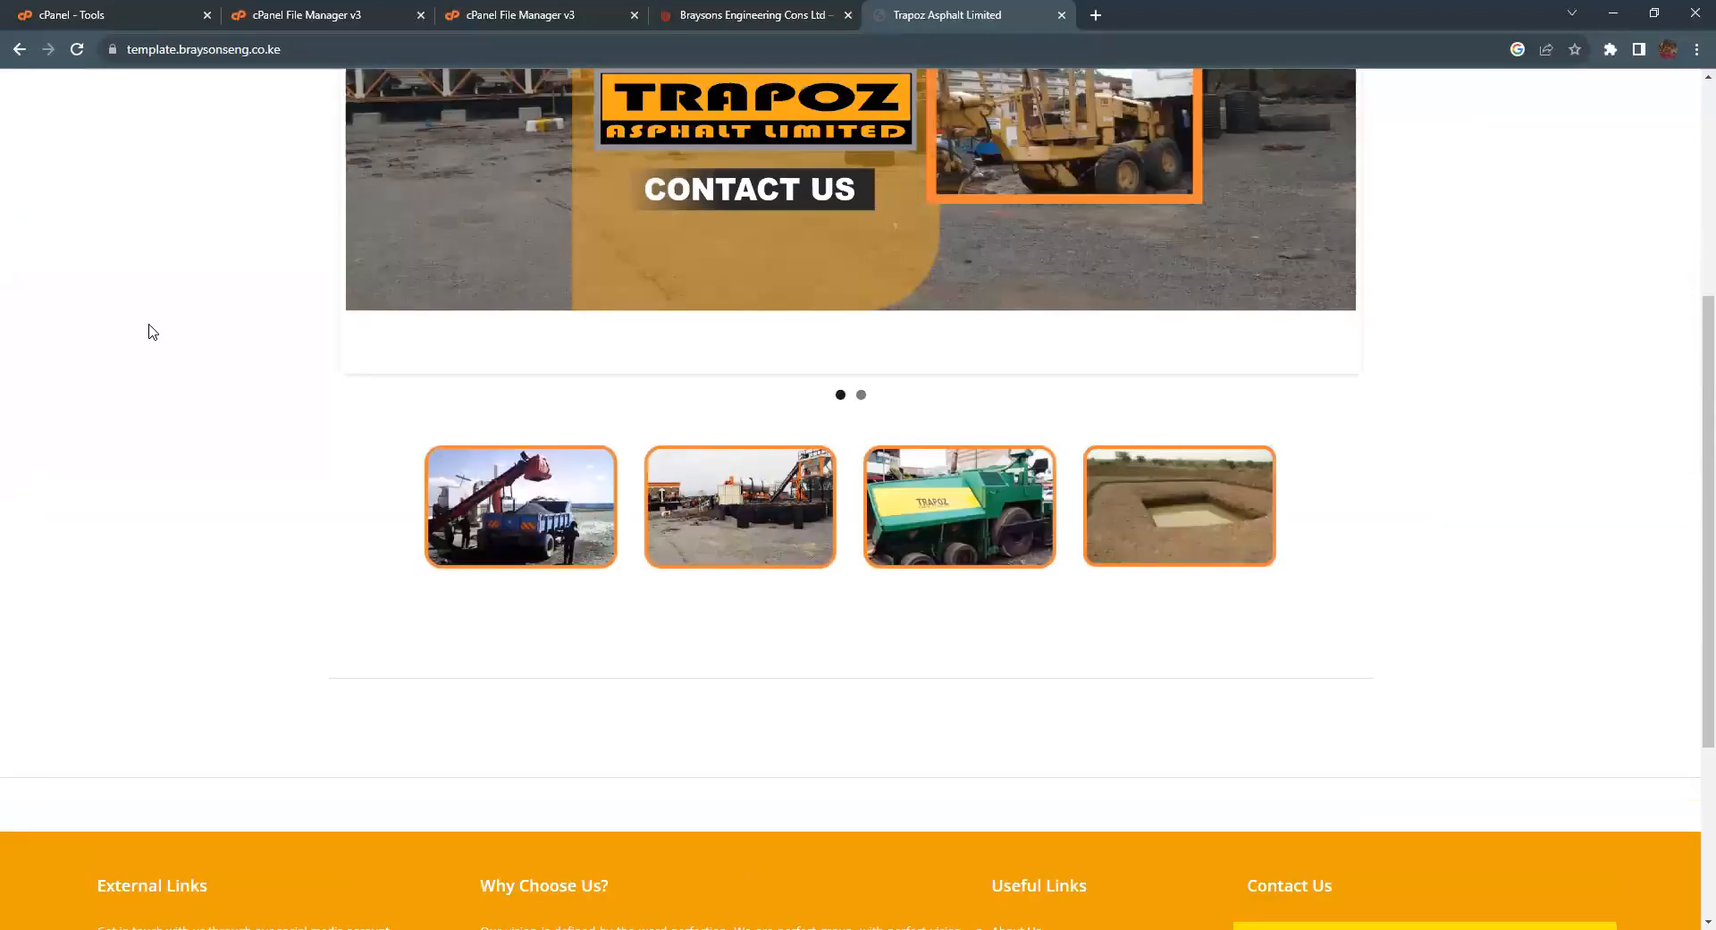
pyautogui.scroll(-8, 152, 332)
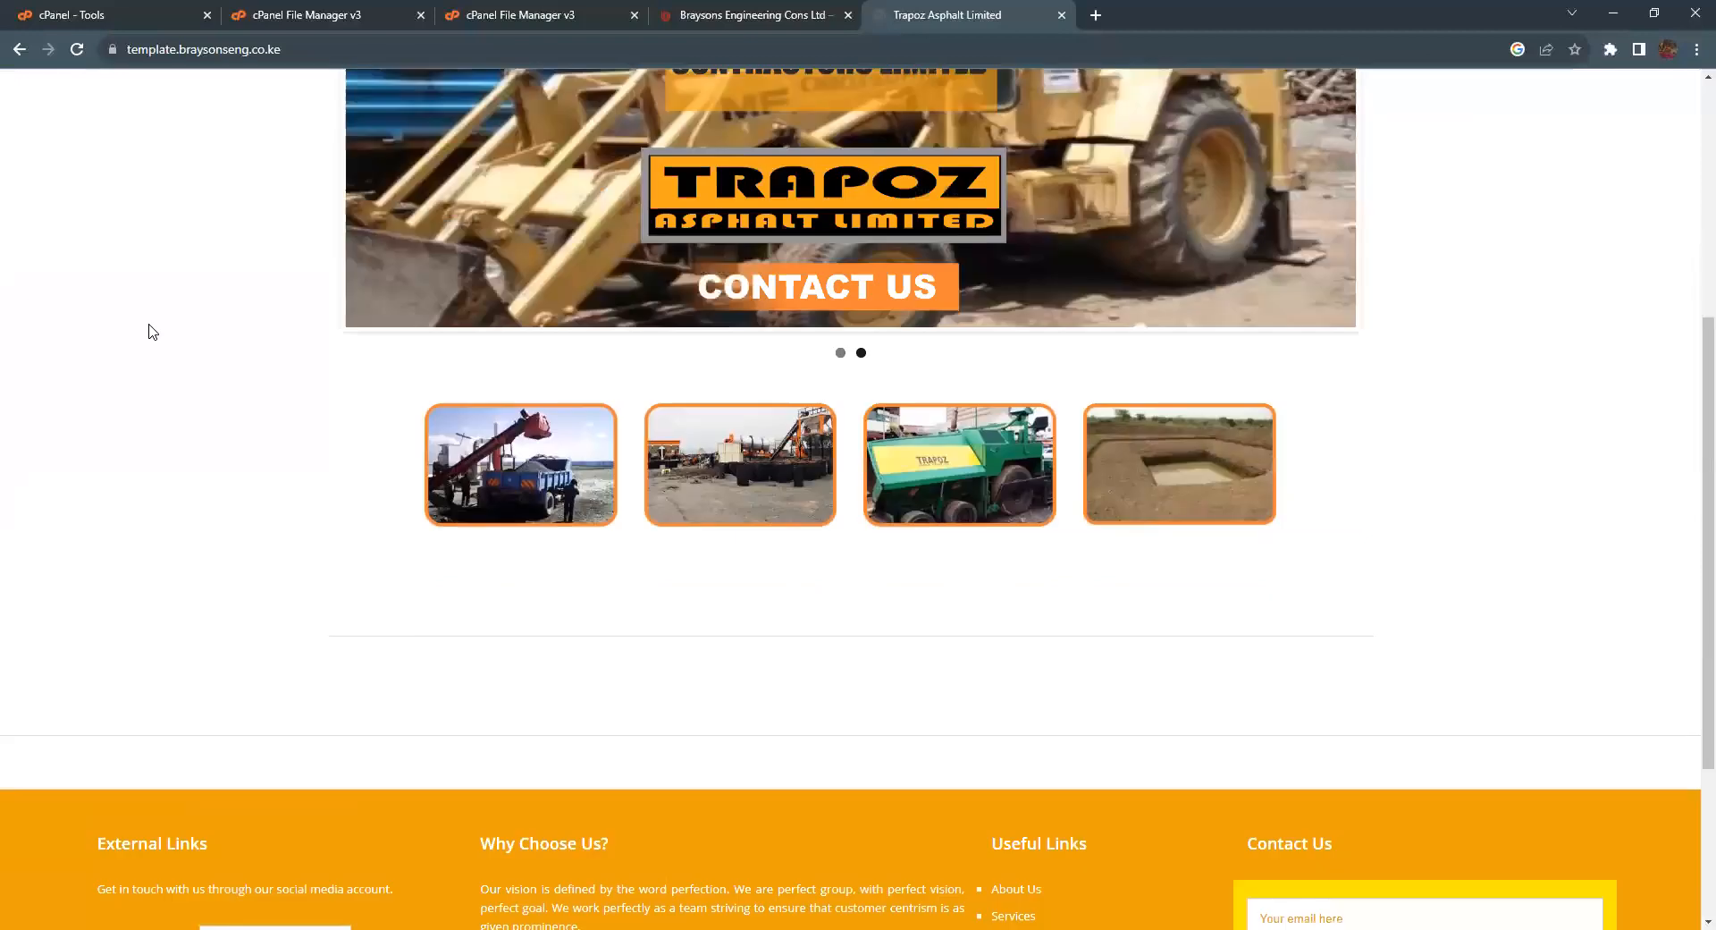
pyautogui.scroll(8, 152, 332)
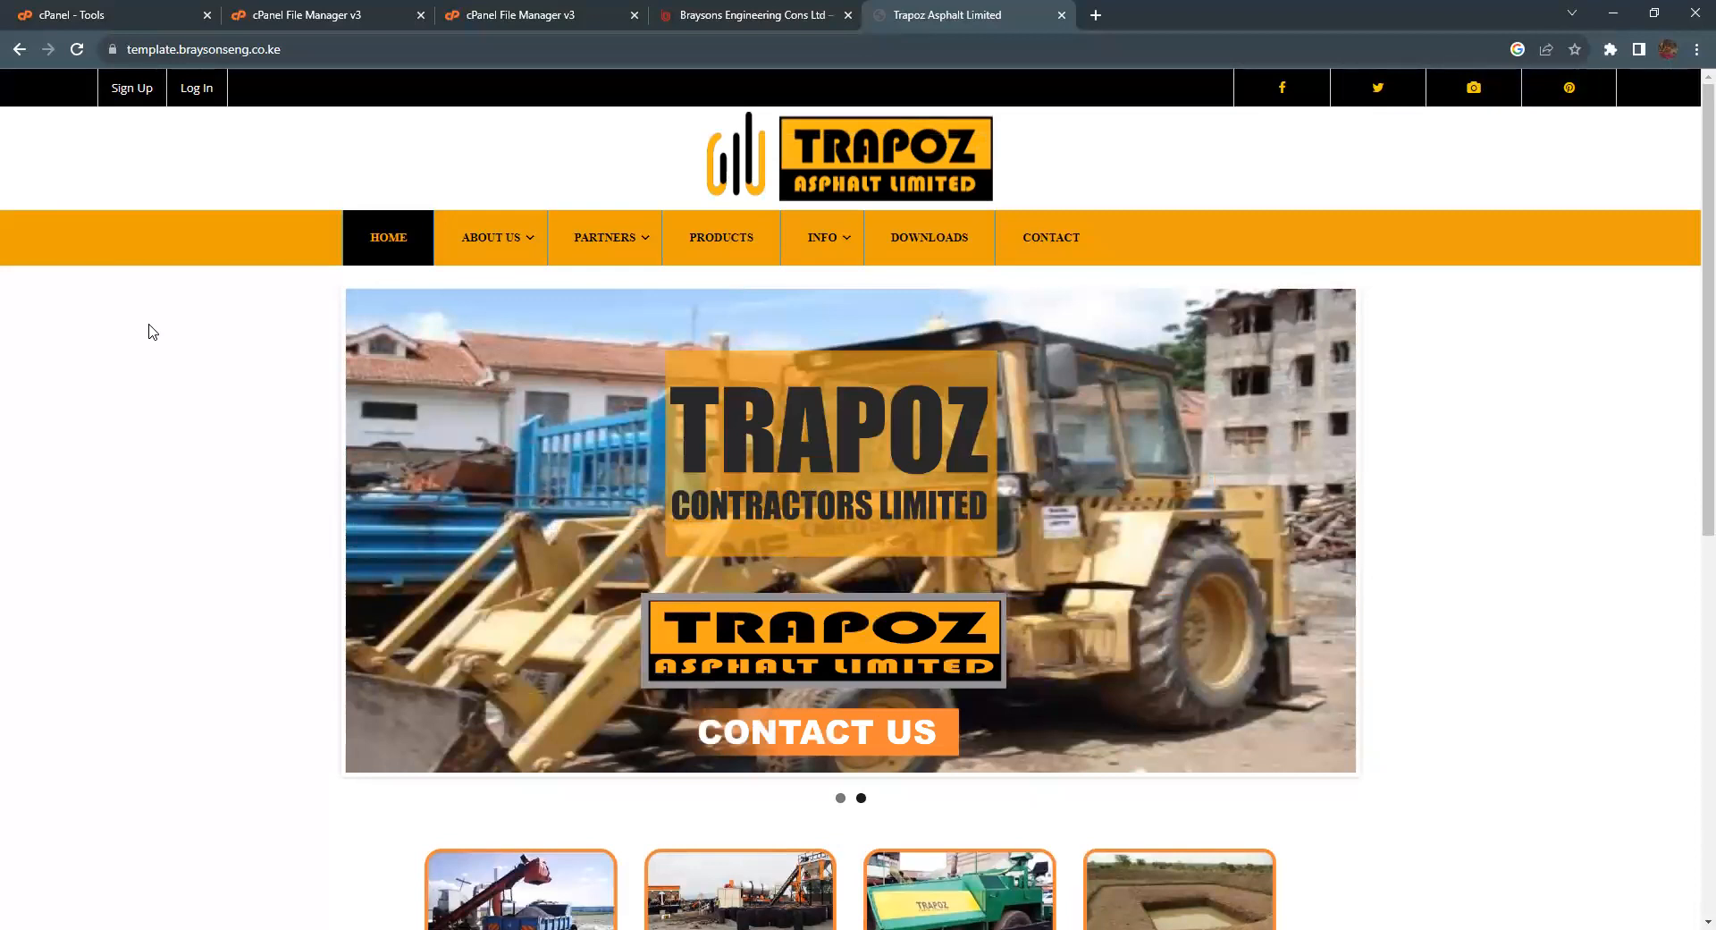
# Step: Return to the braysonseng.co.ke cPanel Tools page and open Email Accounts
pyautogui.click(76, 14)
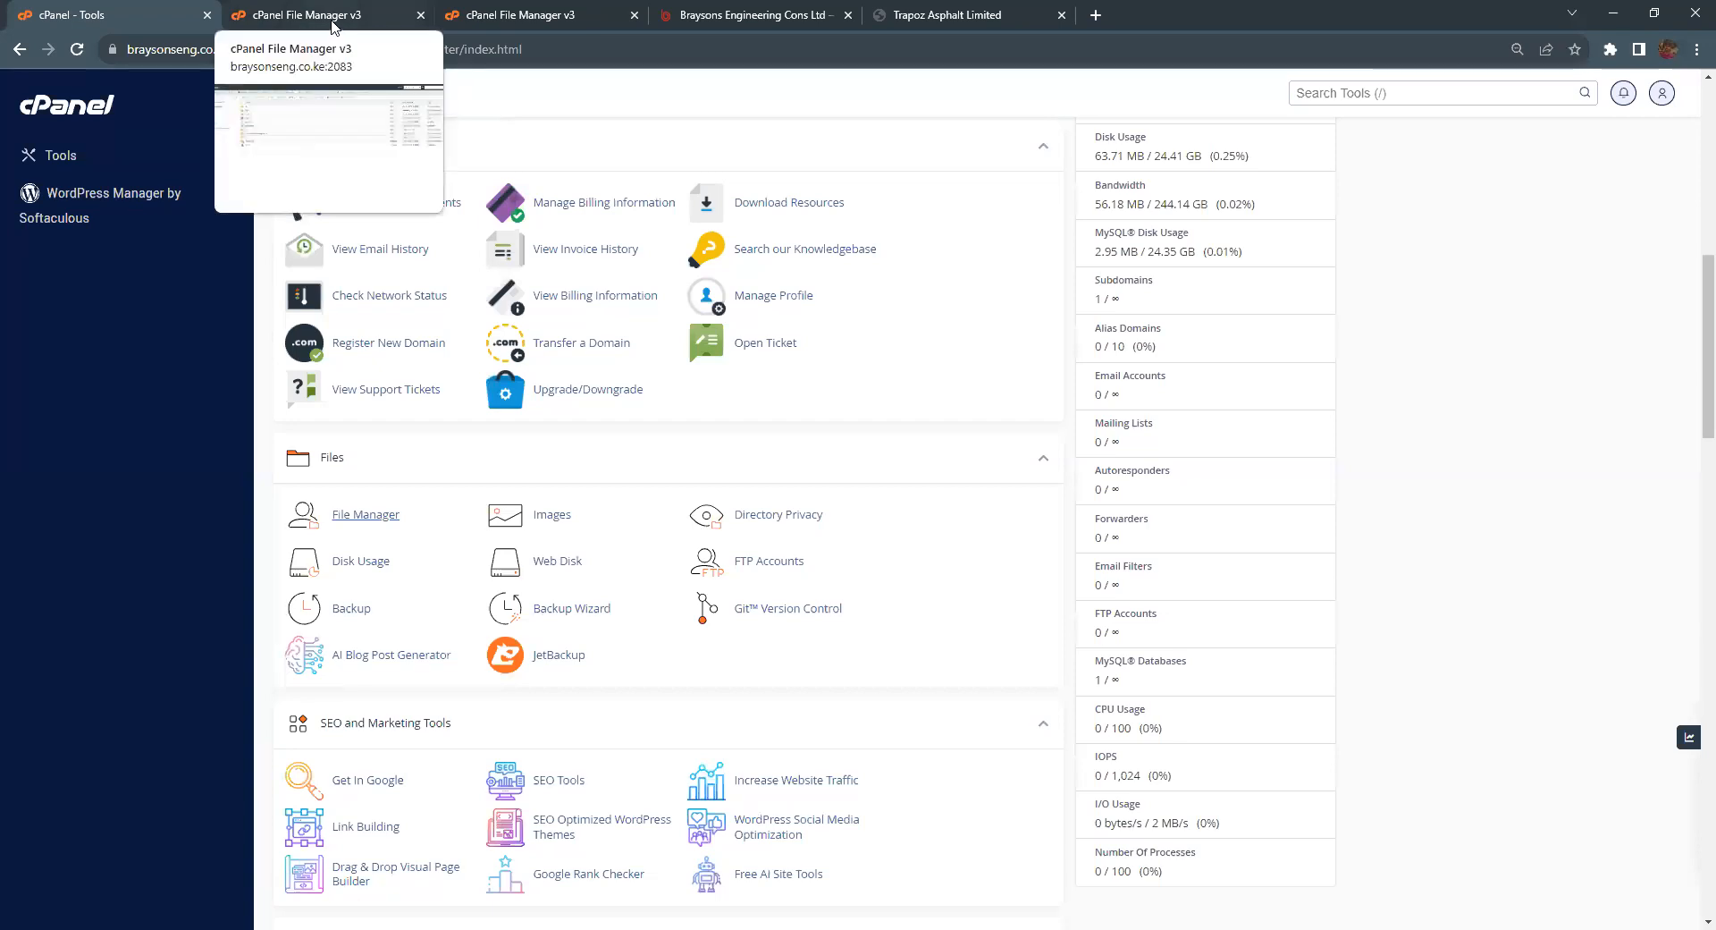
pyautogui.scroll(1, 548, 426)
pyautogui.scroll(10, 548, 427)
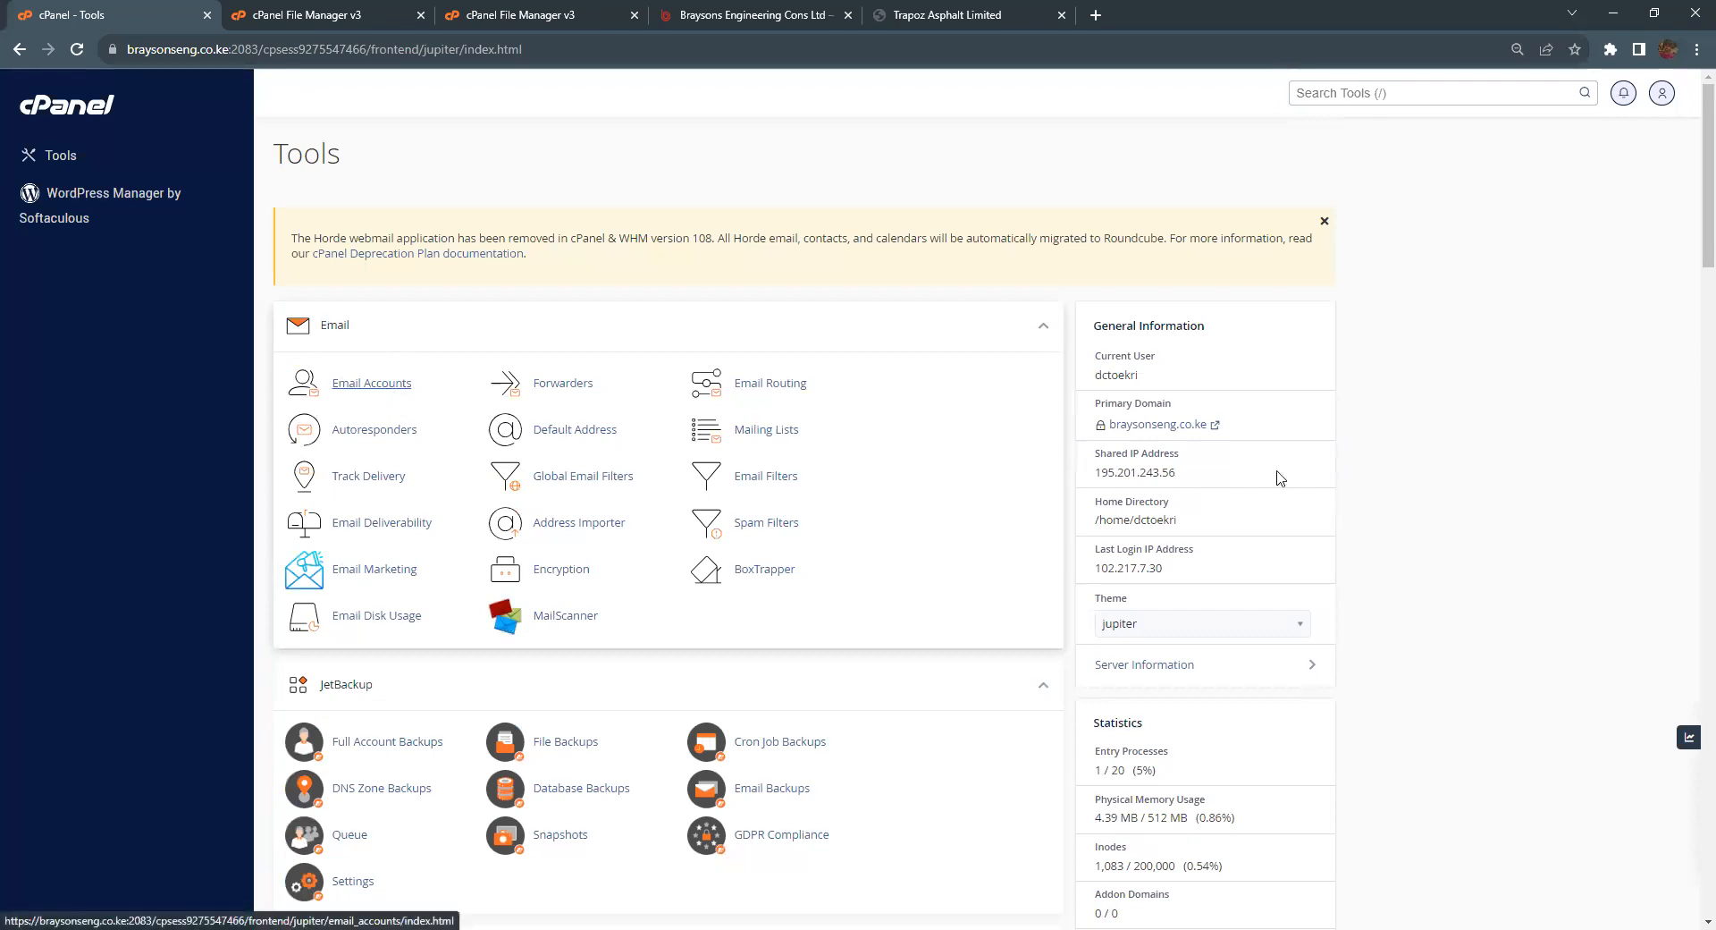
pyautogui.moveTo(1223, 426); pyautogui.dragTo(1083, 438)
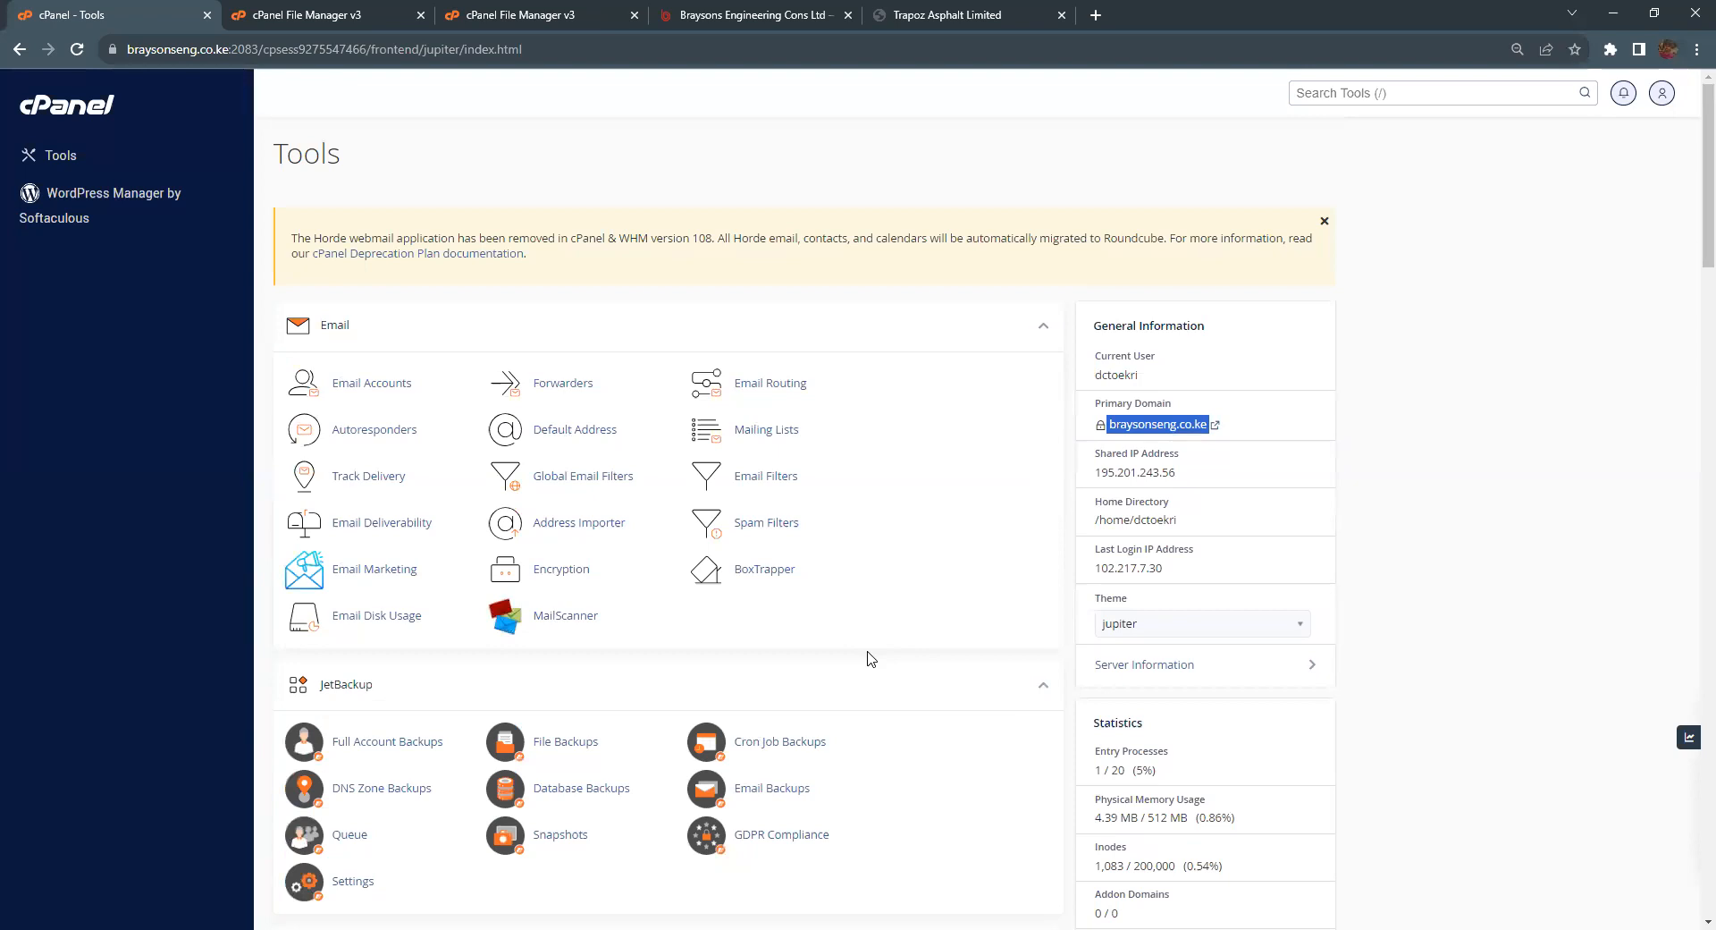
pyautogui.click(1141, 176)
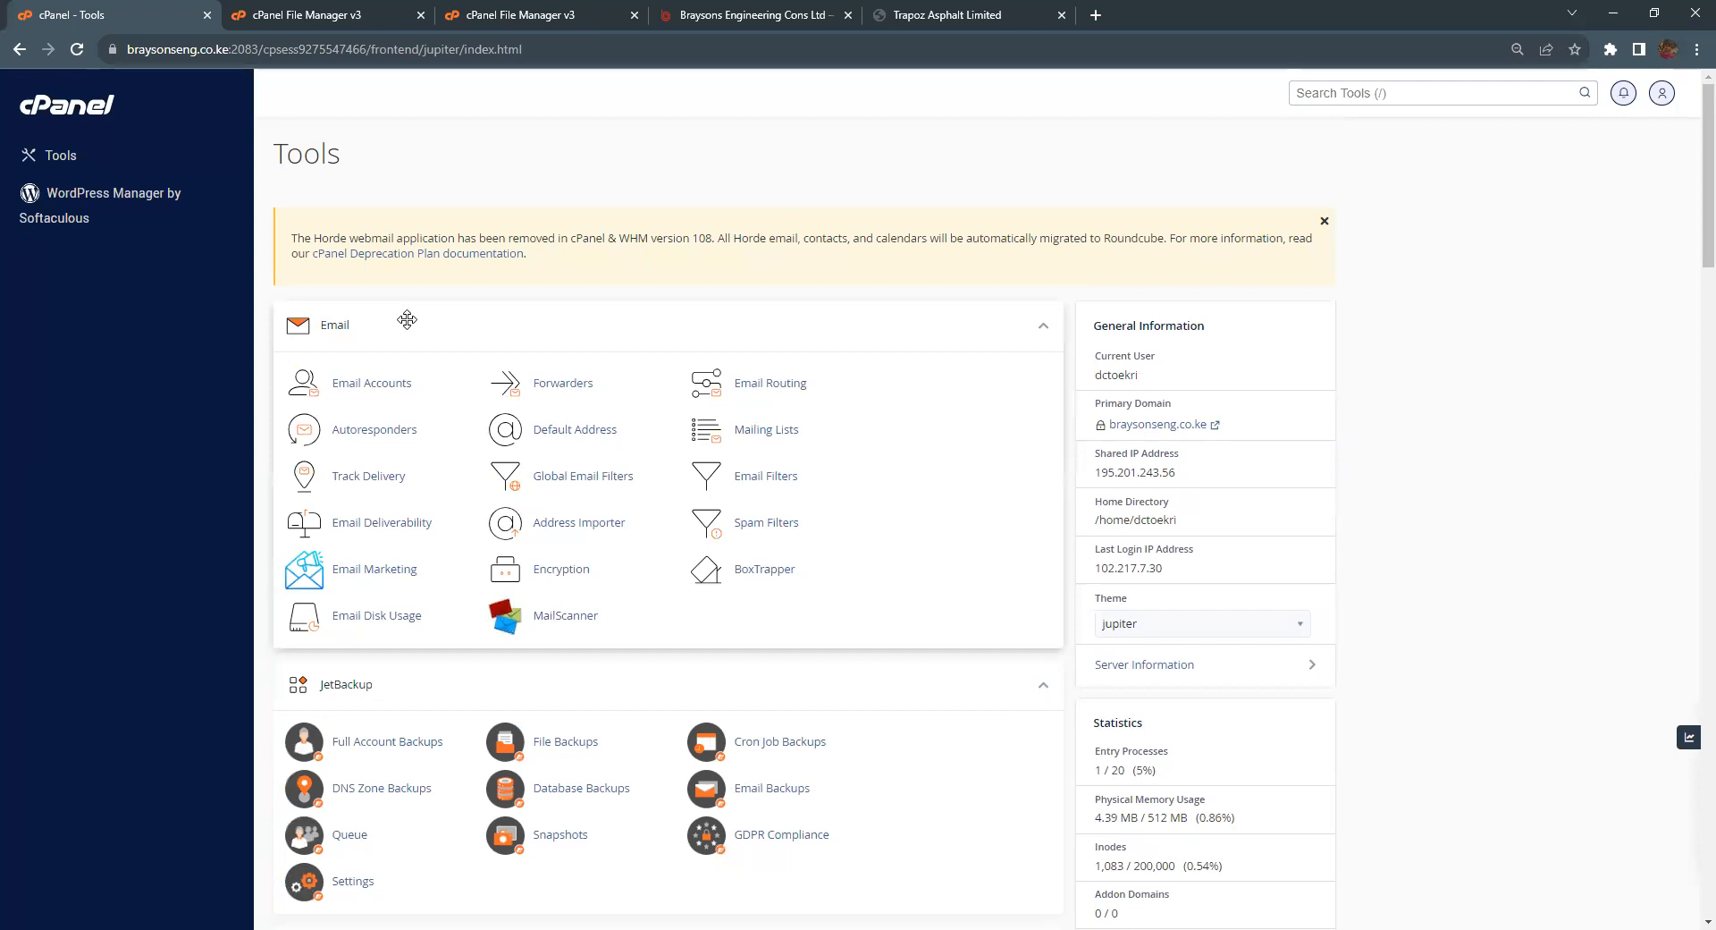
pyautogui.click(372, 386)
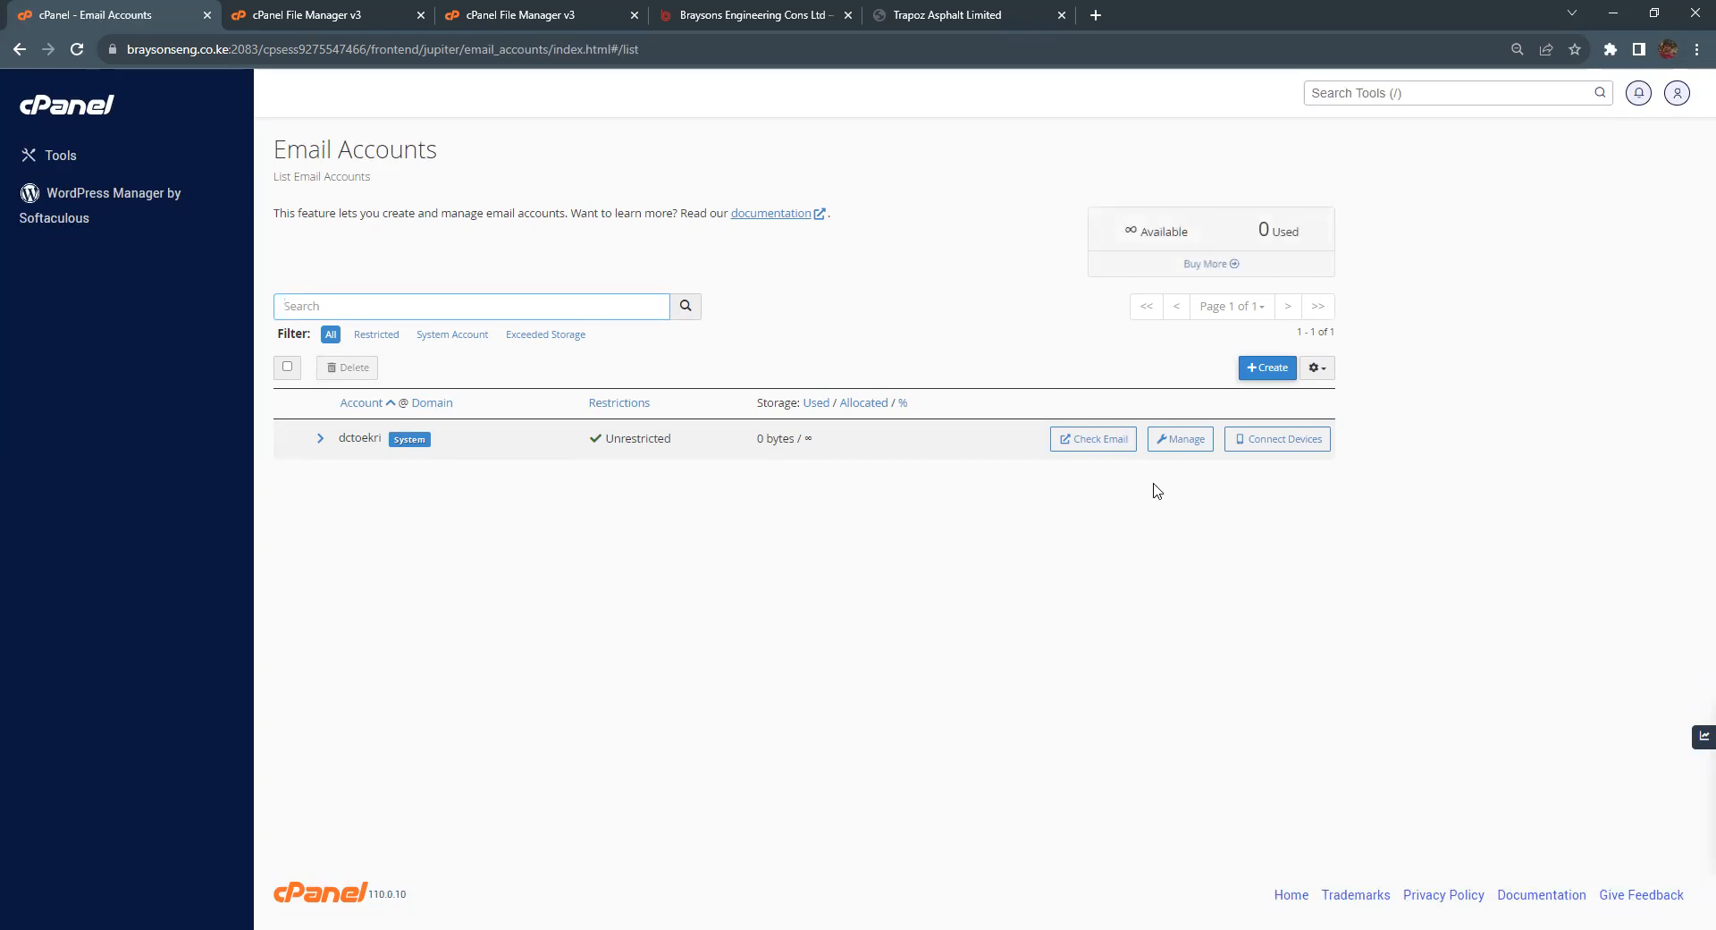
pyautogui.click(1263, 375)
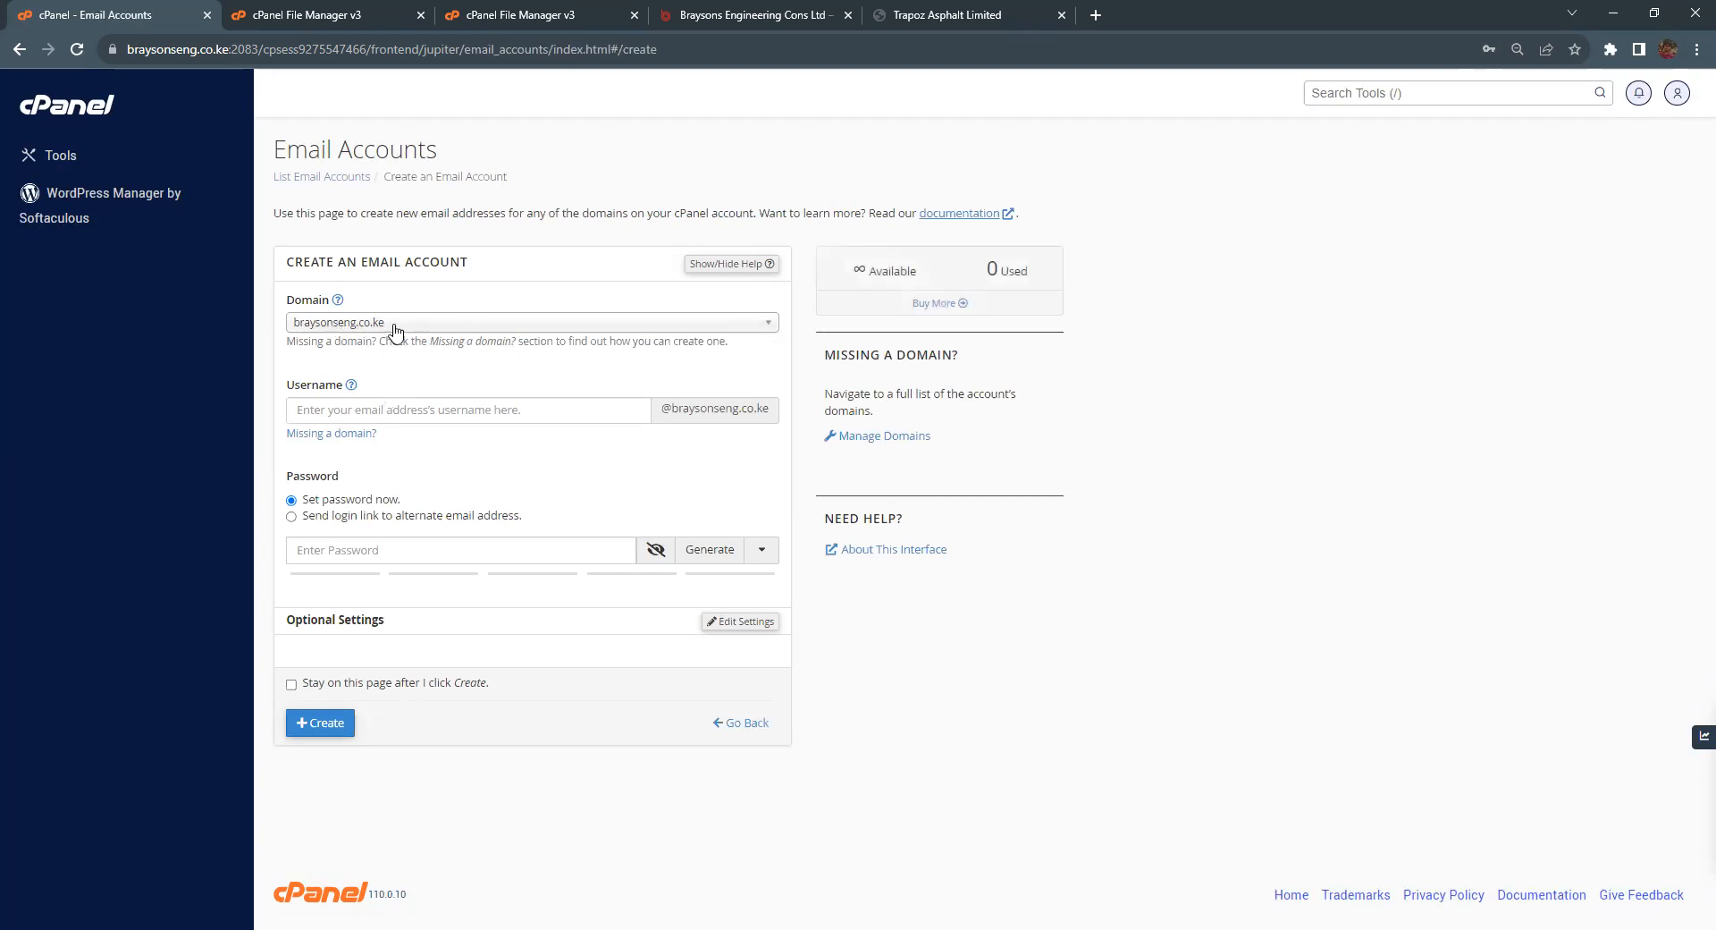
pyautogui.click(767, 324)
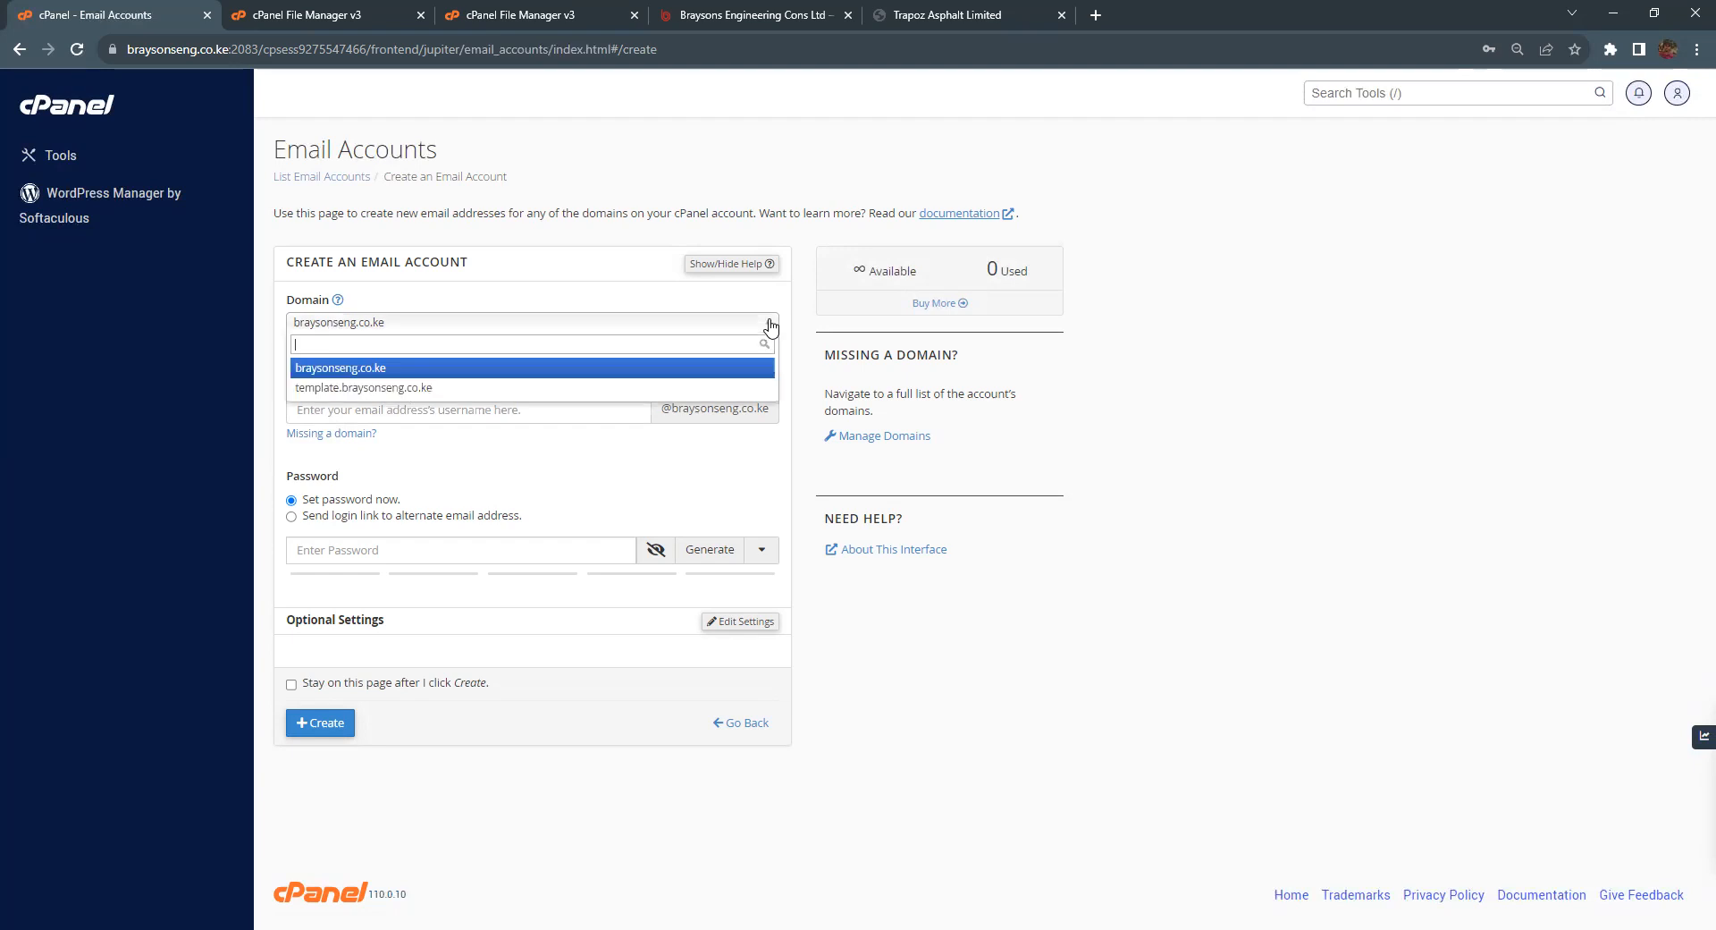
pyautogui.click(394, 388)
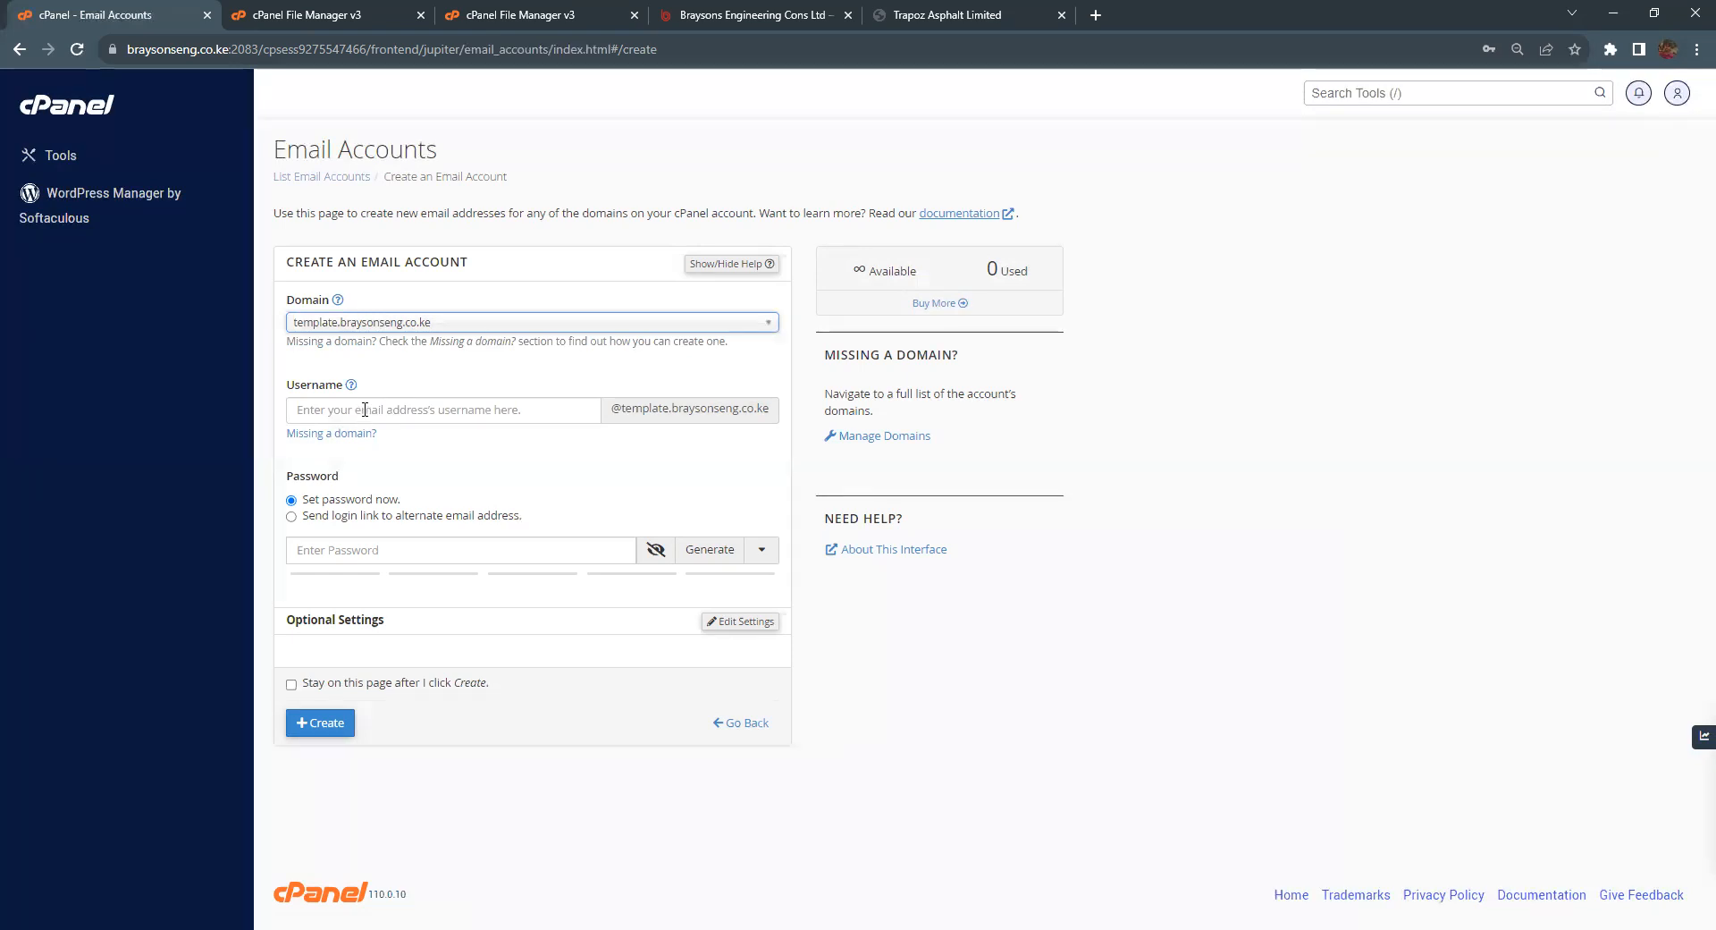
pyautogui.click(365, 409)
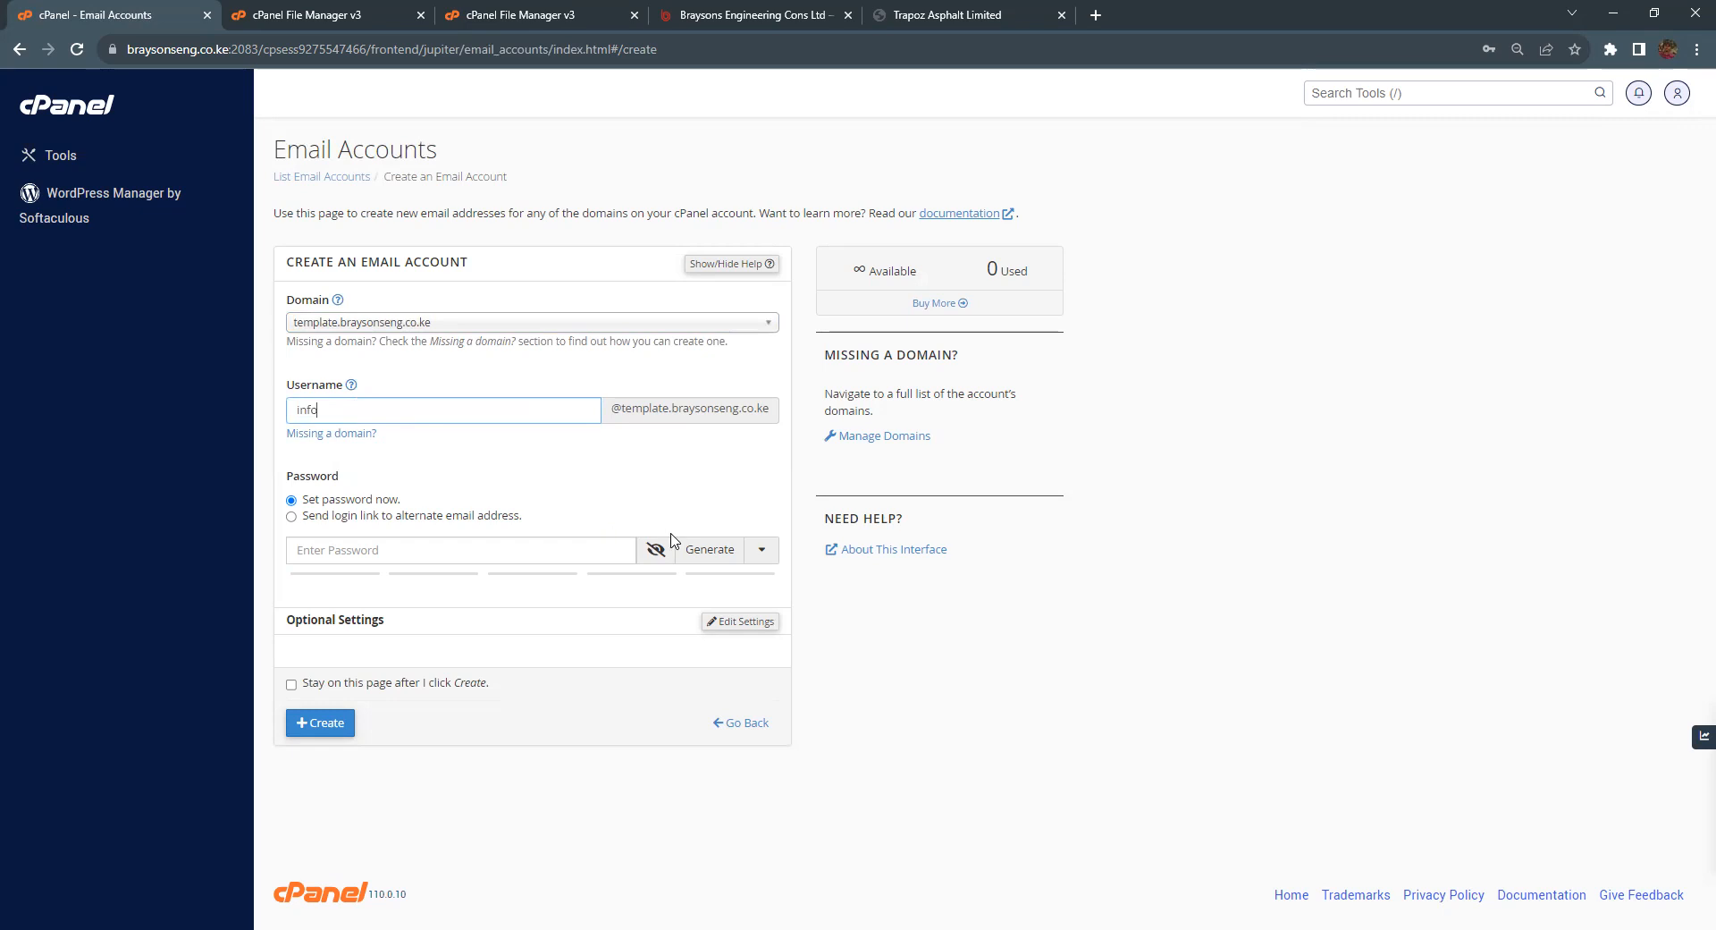
pyautogui.click(711, 552)
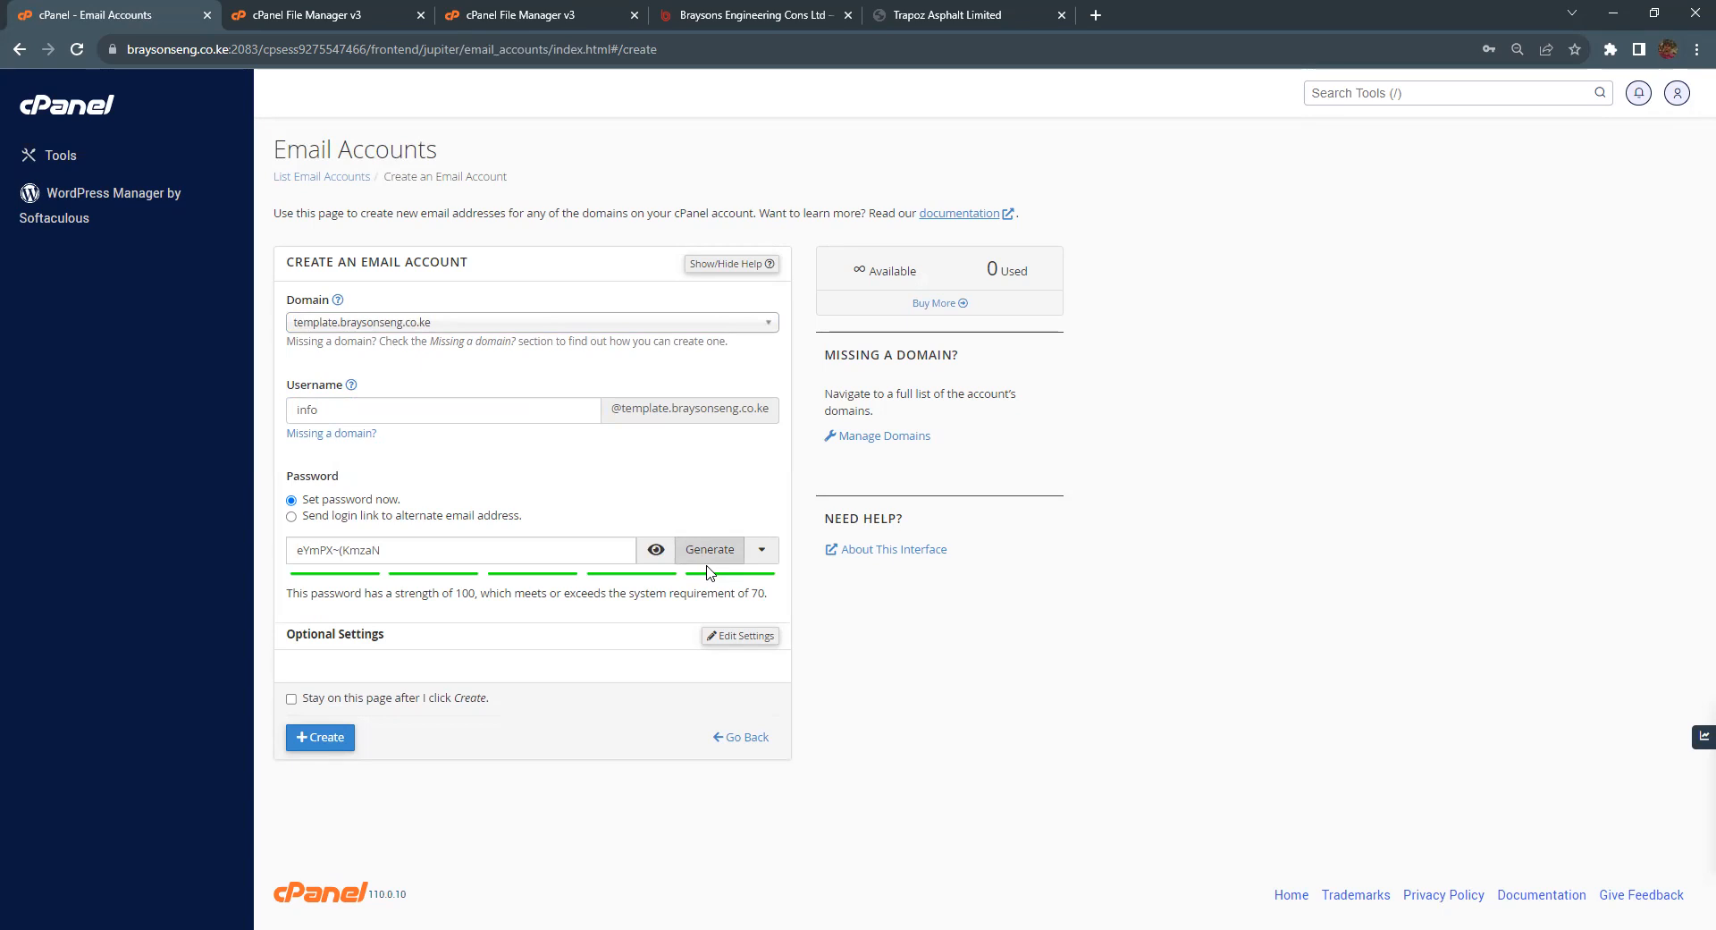
pyautogui.click(658, 554)
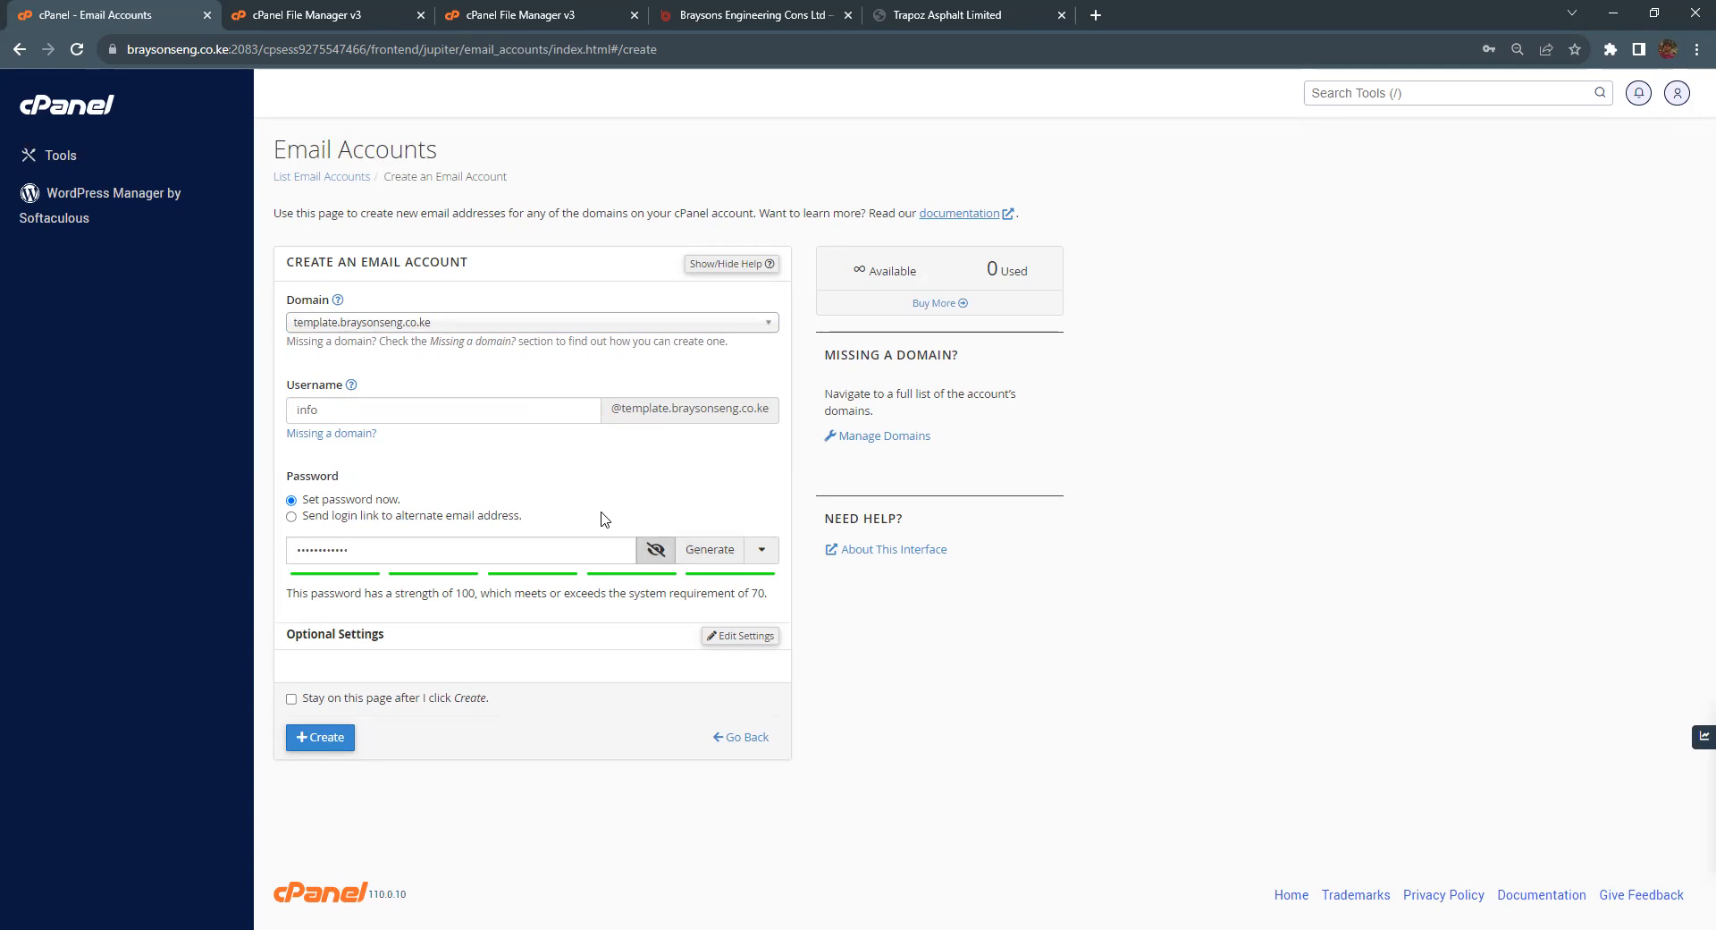
pyautogui.click(715, 549)
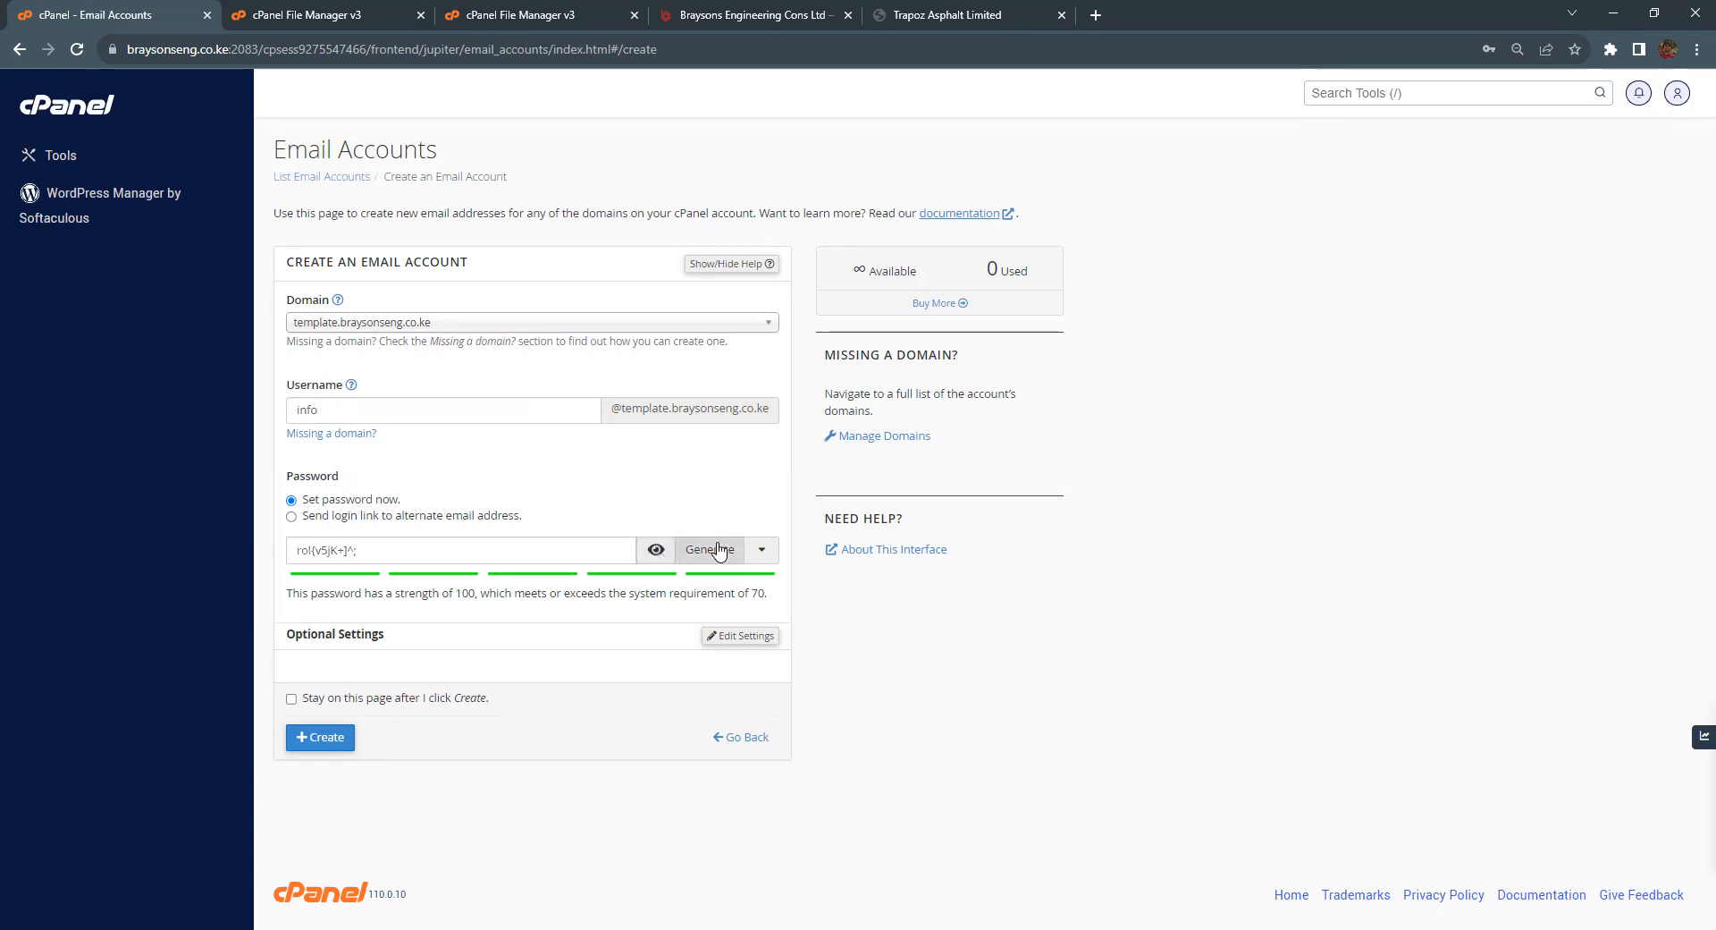
pyautogui.click(655, 552)
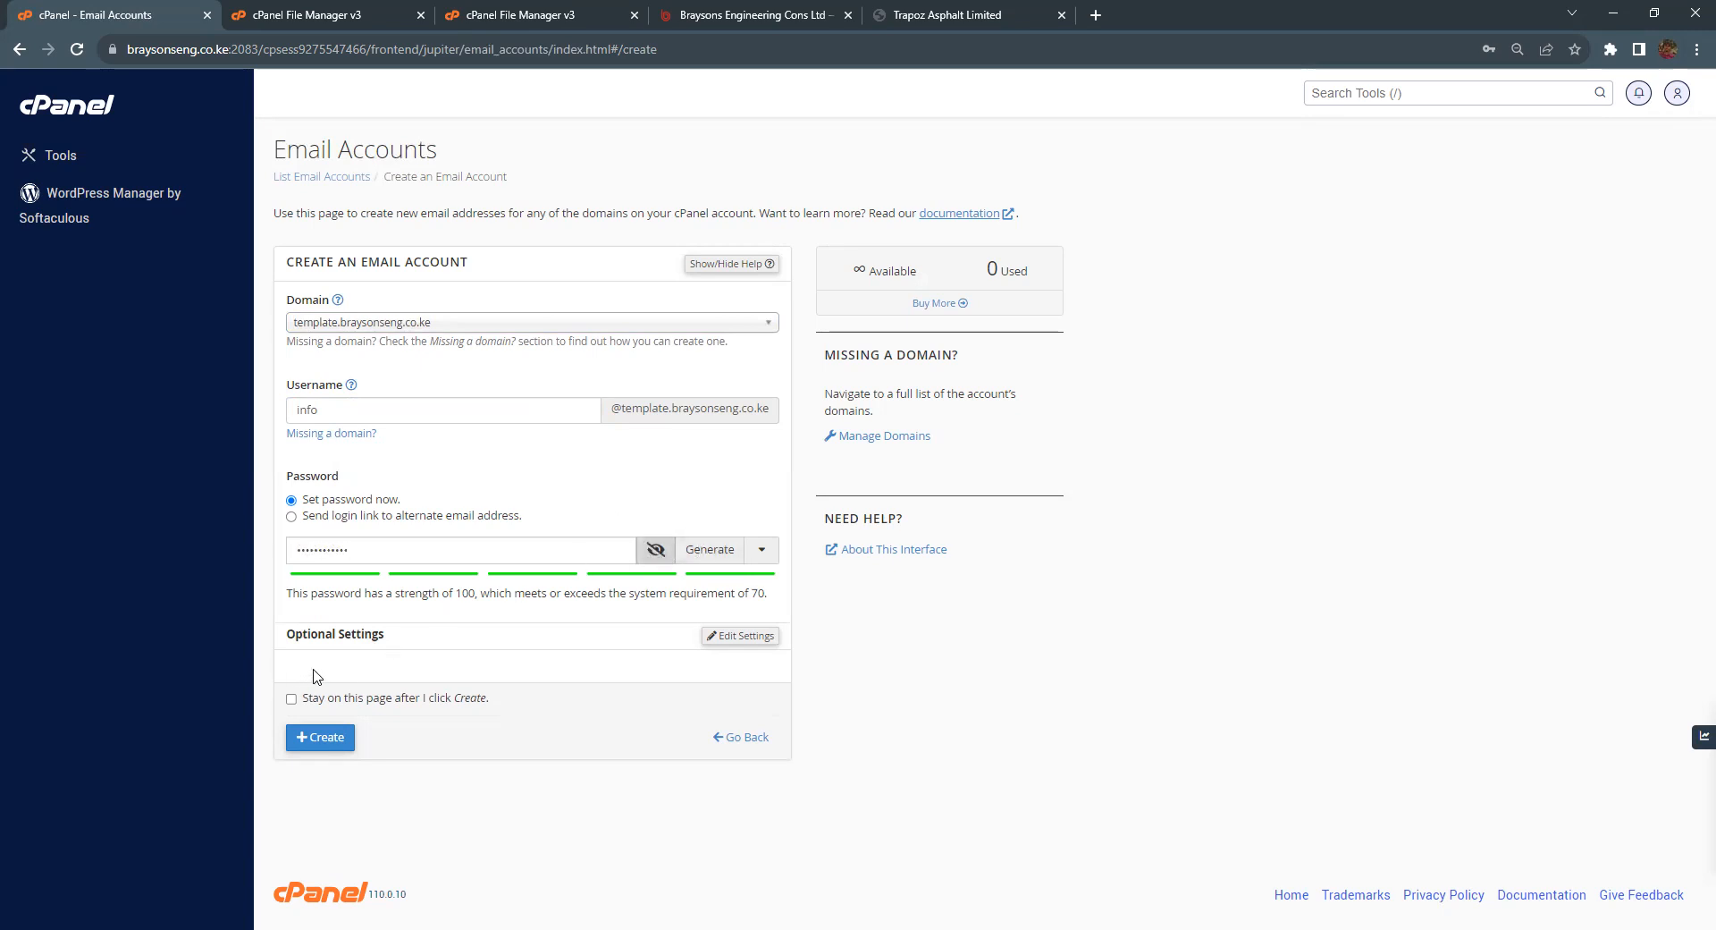
pyautogui.click(325, 740)
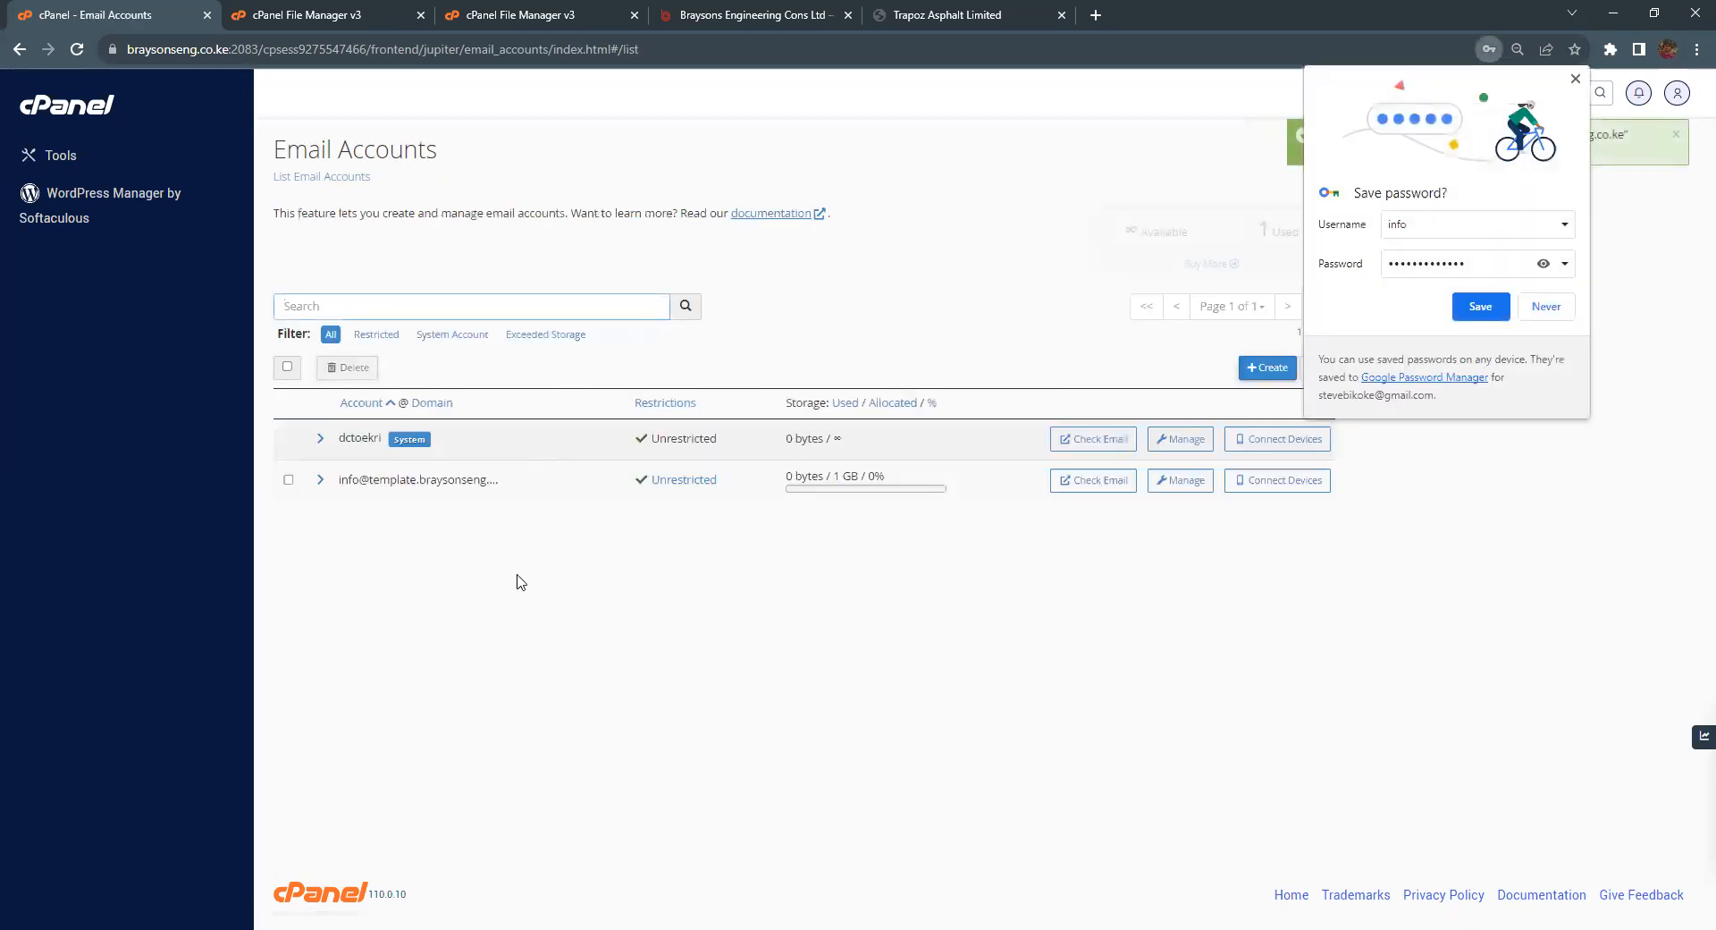
pyautogui.click(1577, 80)
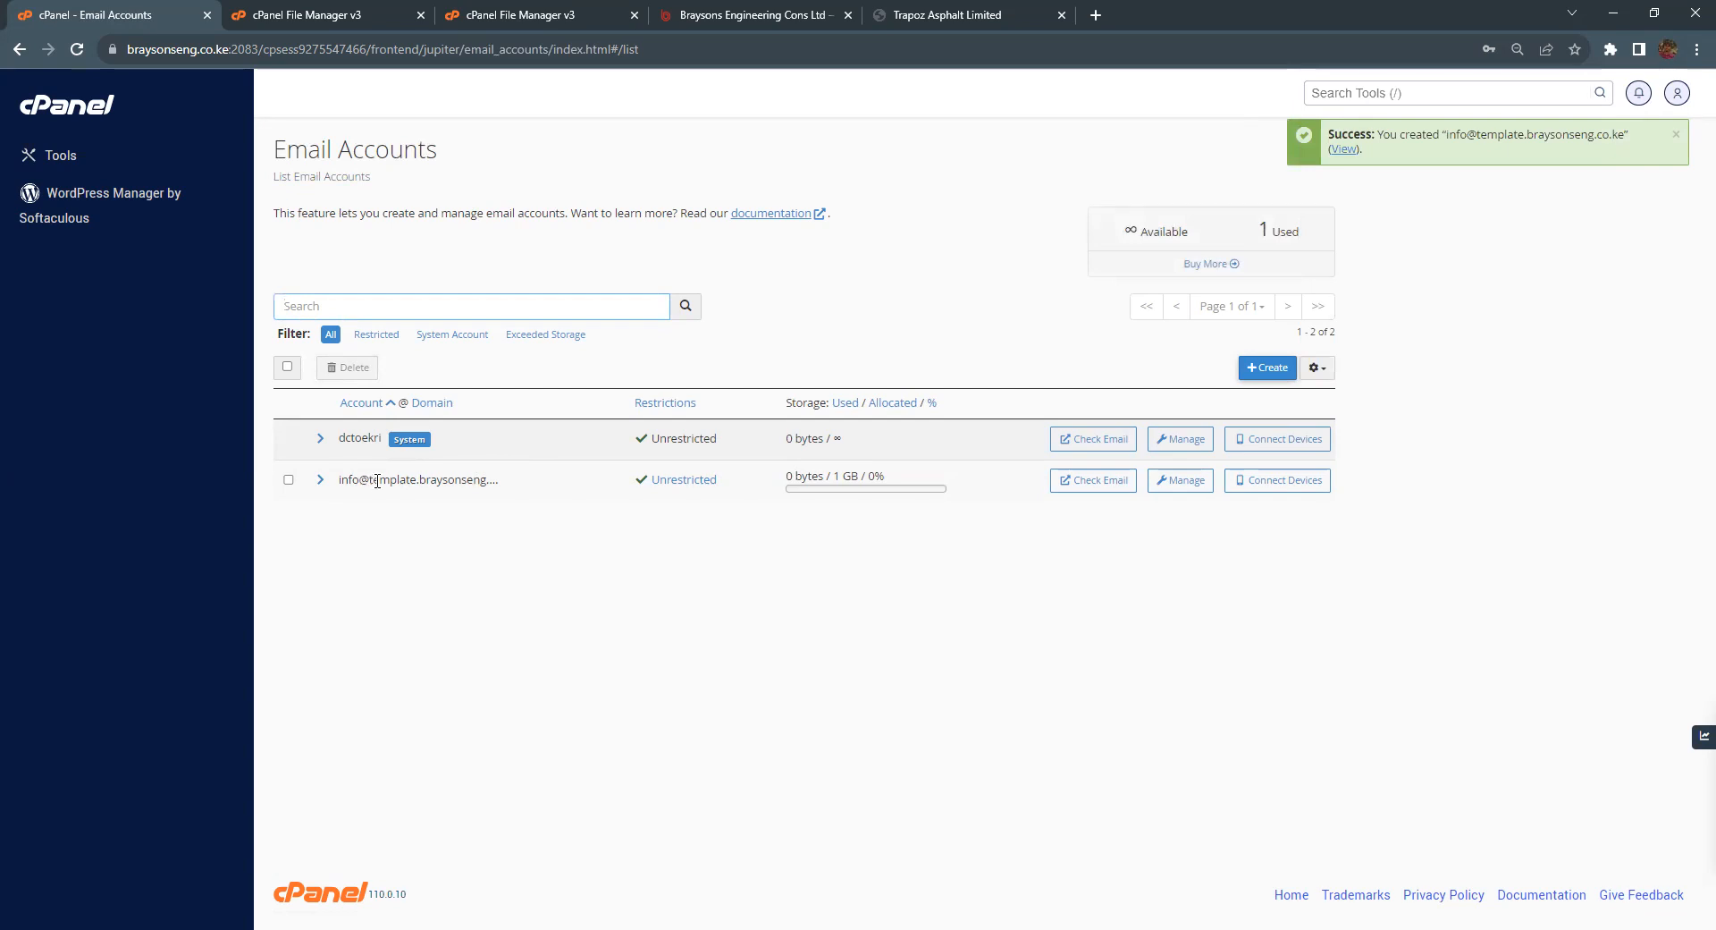
pyautogui.click(1098, 480)
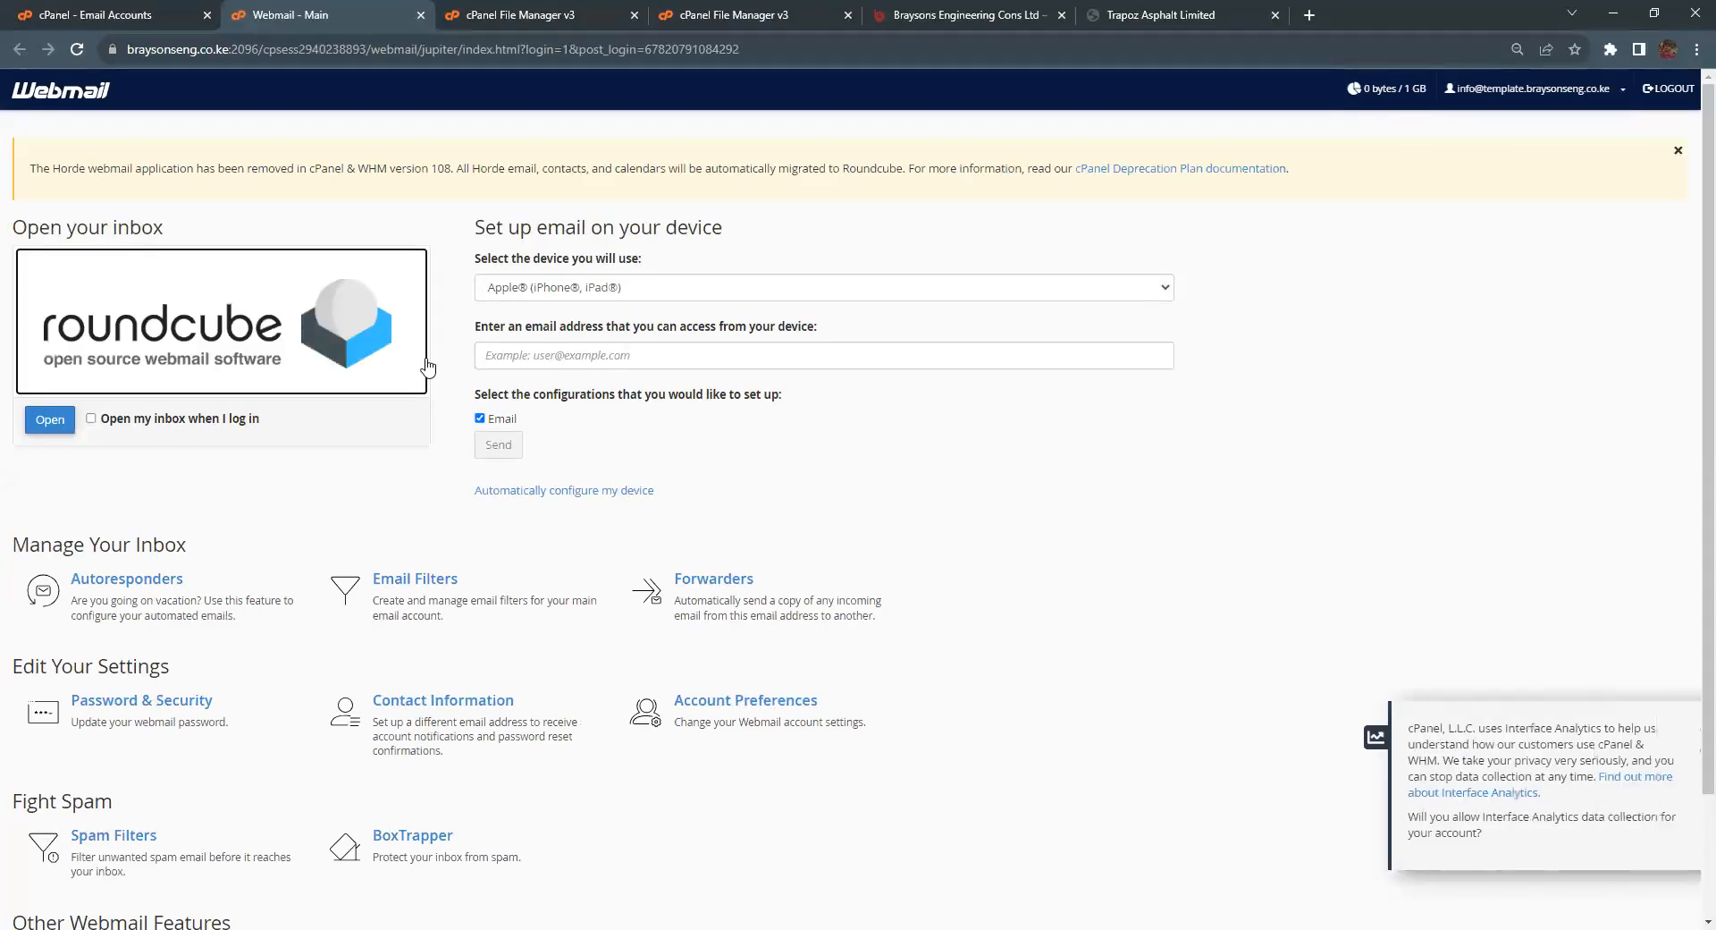
pyautogui.scroll(-2, 427, 372)
pyautogui.scroll(3, 427, 371)
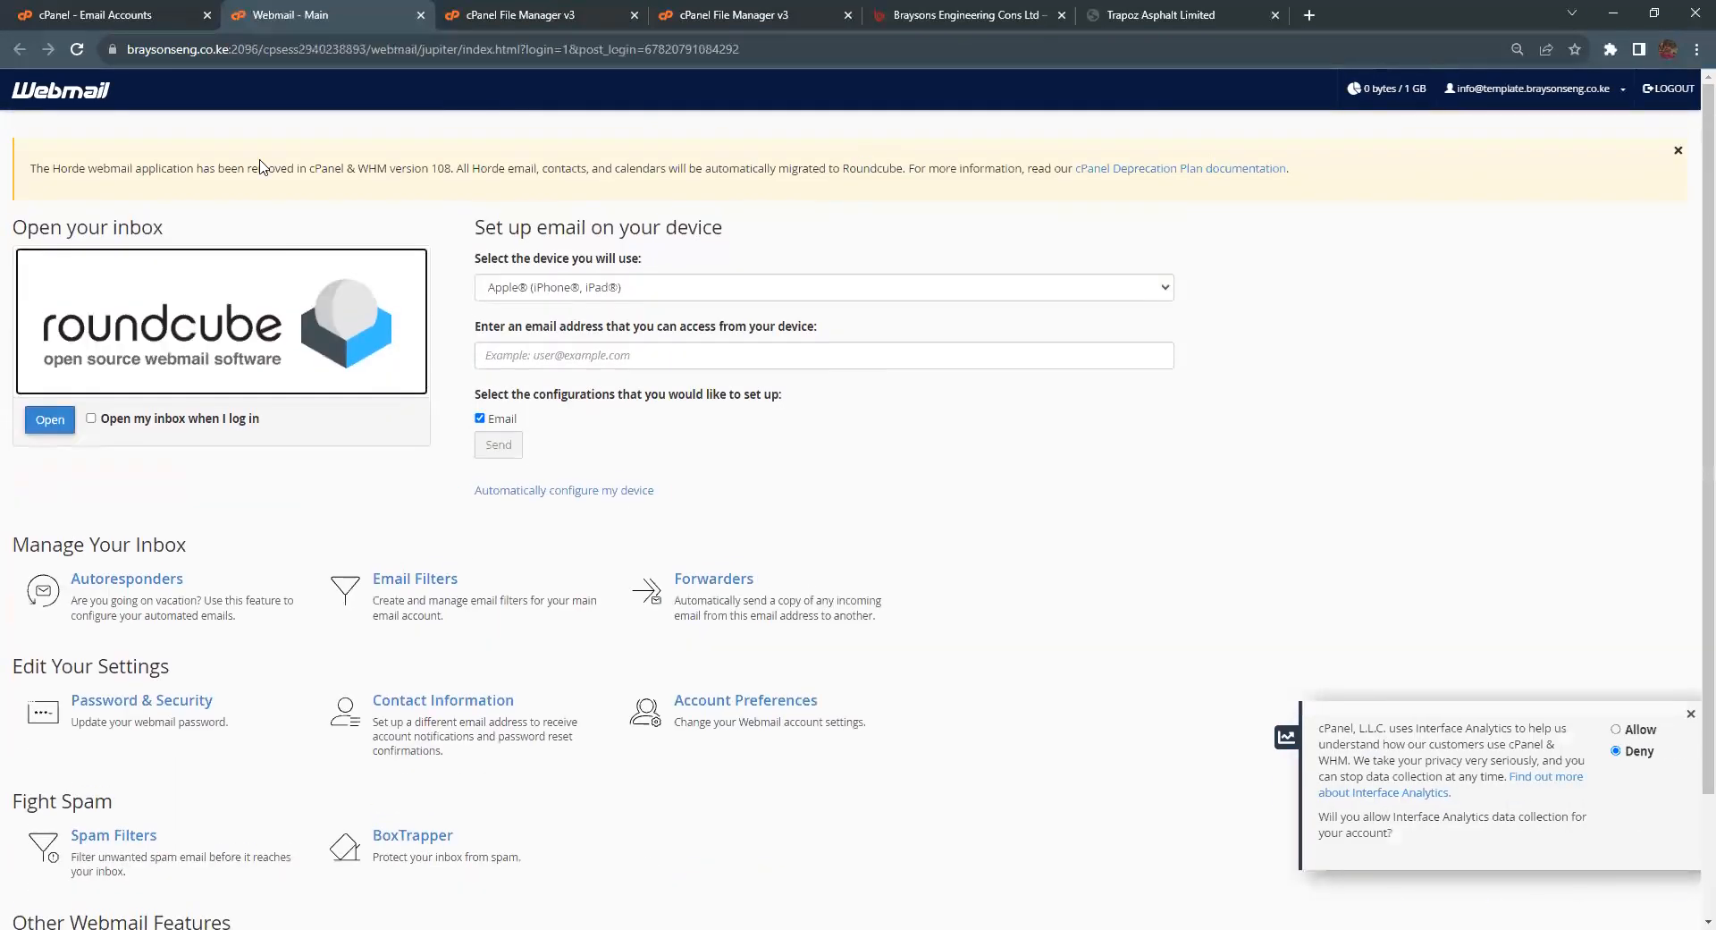
pyautogui.click(420, 14)
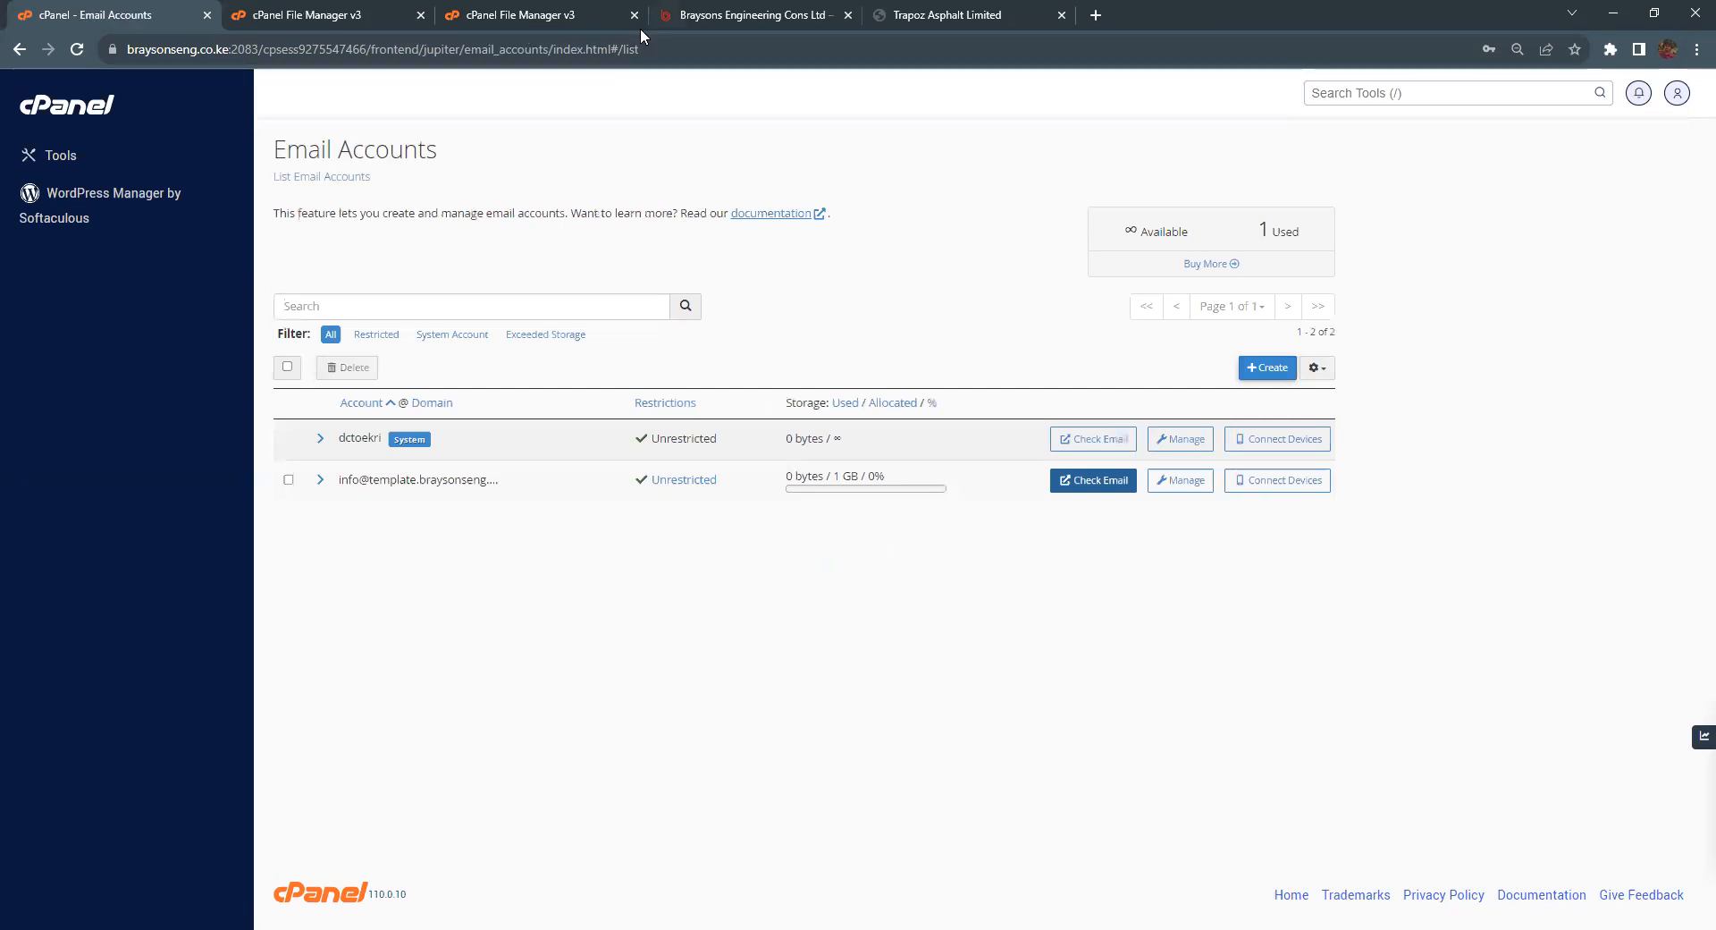